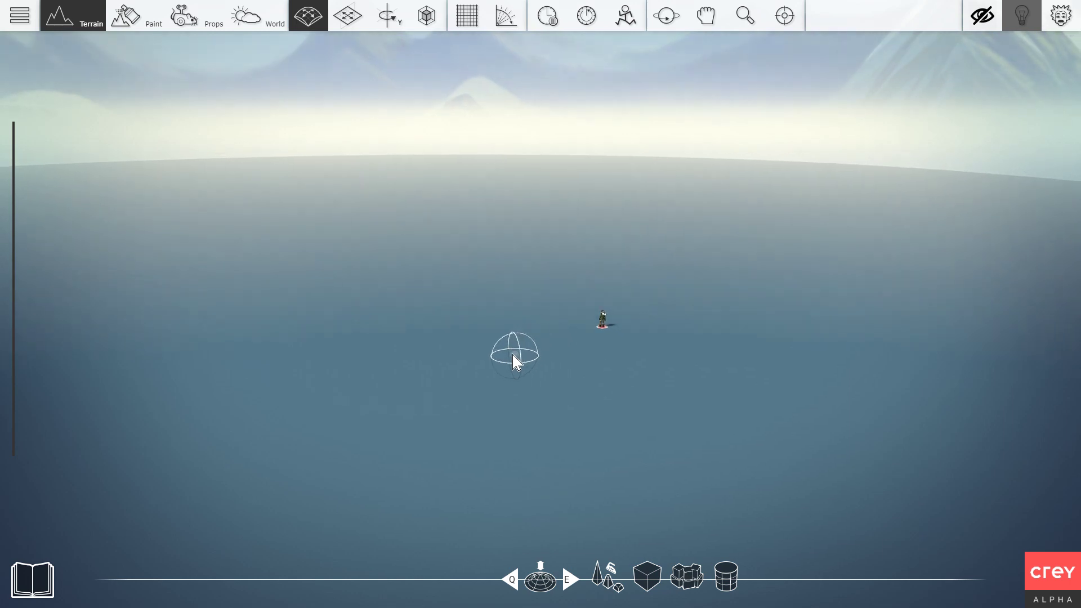
# - Sculpt the first cluster of hills and water-filled hollows into the flat, empty terrain
pyautogui.press('s')
pyautogui.press('1')
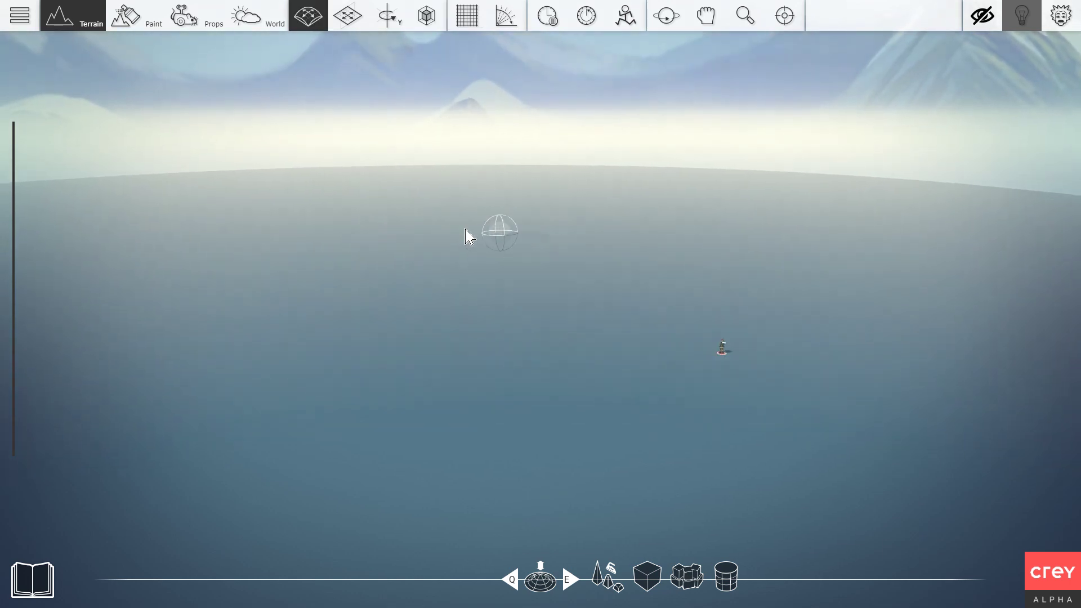
pyautogui.moveTo(488, 309)
pyautogui.mouseDown()
pyautogui.moveTo(499, 273)
pyautogui.moveTo(490, 321)
pyautogui.moveTo(512, 337)
pyautogui.moveTo(348, 265)
pyautogui.moveTo(483, 370)
pyautogui.moveTo(103, 292)
pyautogui.moveTo(263, 432)
pyautogui.moveTo(72, 444)
pyautogui.moveTo(362, 306)
pyautogui.moveTo(318, 429)
pyautogui.mouseUp()
pyautogui.moveTo(318, 429)
pyautogui.mouseDown(button='right')
pyautogui.moveTo(410, 404)
pyautogui.moveTo(395, 423)
pyautogui.mouseUp(button='right')
pyautogui.press('4')
pyautogui.press('1')
pyautogui.scroll(2, 411, 417)
pyautogui.moveTo(451, 244)
pyautogui.mouseDown()
pyautogui.moveTo(251, 241)
pyautogui.moveTo(497, 276)
pyautogui.mouseUp()
pyautogui.moveTo(497, 276)
pyautogui.mouseDown(button='right')
pyautogui.moveTo(539, 450)
pyautogui.moveTo(487, 285)
pyautogui.mouseUp(button='right')
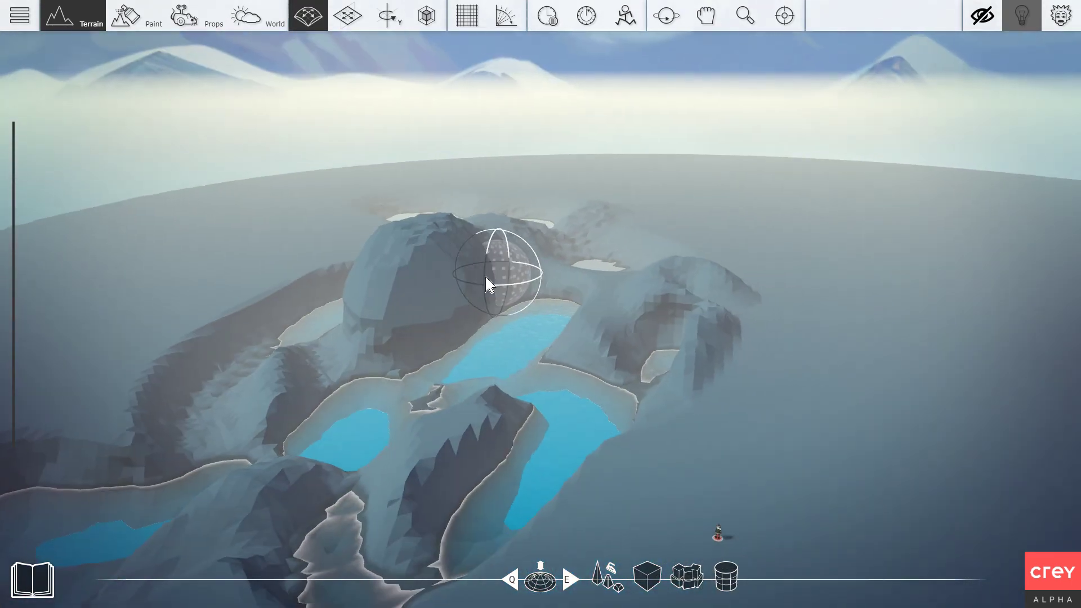
# - Extend the sculpted terrain with more hills and a large lake around the start area
pyautogui.moveTo(488, 285)
pyautogui.mouseDown()
pyautogui.moveTo(809, 270)
pyautogui.moveTo(881, 410)
pyautogui.moveTo(627, 255)
pyautogui.moveTo(1003, 381)
pyautogui.moveTo(943, 377)
pyautogui.moveTo(767, 473)
pyautogui.moveTo(536, 290)
pyautogui.moveTo(569, 362)
pyautogui.moveTo(534, 260)
pyautogui.moveTo(571, 253)
pyautogui.moveTo(557, 258)
pyautogui.mouseUp()
pyautogui.scroll(-1, 1004, 381)
pyautogui.scroll(-2, 571, 252)
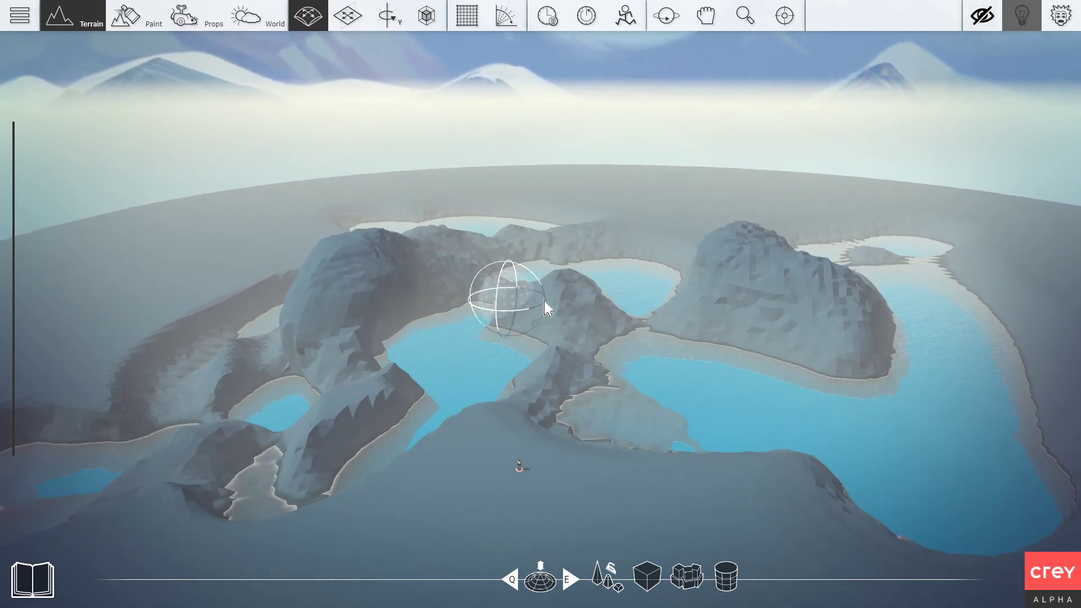
pyautogui.scroll(1, 488, 328)
pyautogui.moveTo(544, 302)
pyautogui.mouseDown()
pyautogui.moveTo(489, 328)
pyautogui.moveTo(406, 327)
pyautogui.moveTo(889, 277)
pyautogui.moveTo(157, 277)
pyautogui.moveTo(1029, 450)
pyautogui.moveTo(678, 241)
pyautogui.moveTo(306, 218)
pyautogui.moveTo(397, 242)
pyautogui.moveTo(219, 509)
pyautogui.mouseUp()
# - Paint the sculpted hills and surrounding ground with the grass material
pyautogui.press('2')
pyautogui.press('Tab')
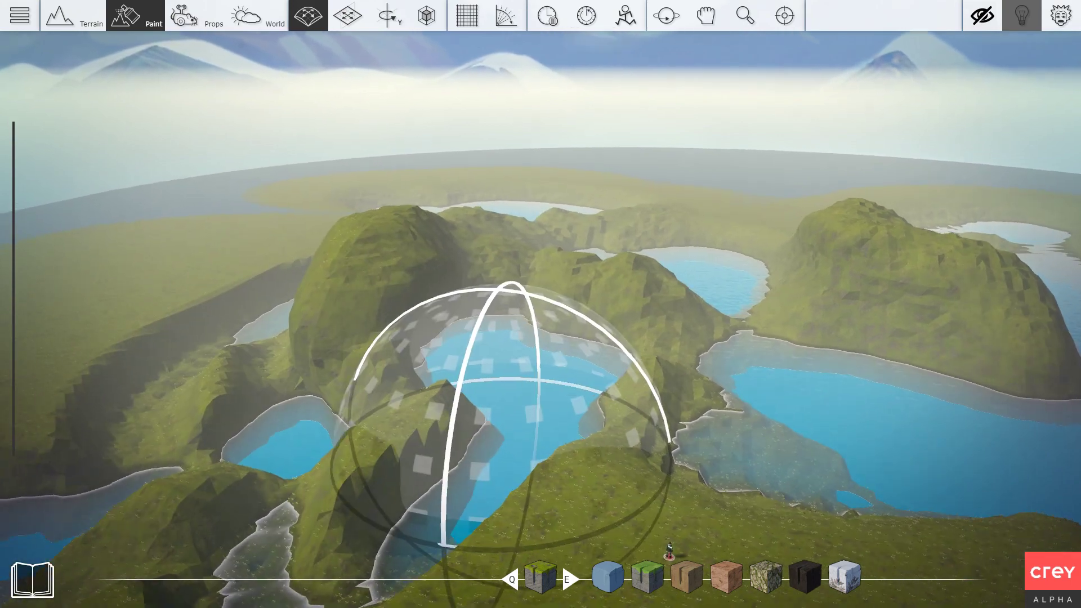
pyautogui.scroll(3, 507, 451)
pyautogui.moveTo(506, 416)
pyautogui.mouseDown(button='right')
pyautogui.moveTo(505, 460)
pyautogui.moveTo(770, 407)
pyautogui.moveTo(550, 444)
pyautogui.mouseUp(button='right')
# - Switch to prop editing and reposition the Start Point on the grassy hill
pyautogui.press('F3')
pyautogui.scroll(-4, 557, 443)
pyautogui.scroll(3, 550, 444)
pyautogui.moveTo(703, 479); pyautogui.dragTo(660, 476)
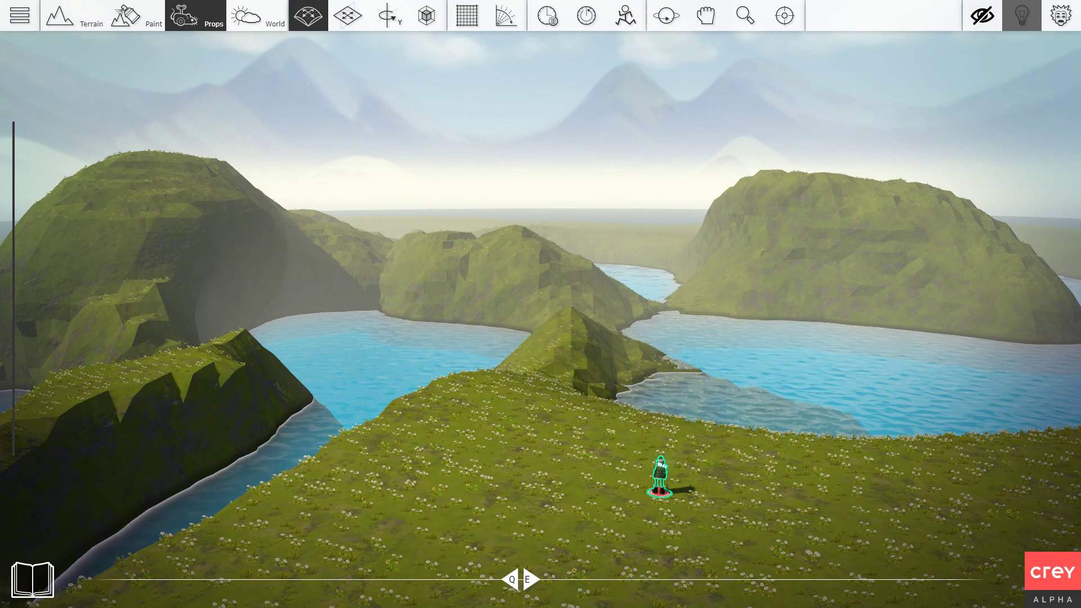
pyautogui.moveTo(648, 455); pyautogui.dragTo(595, 455, button='right')
pyautogui.scroll(-3, 596, 455)
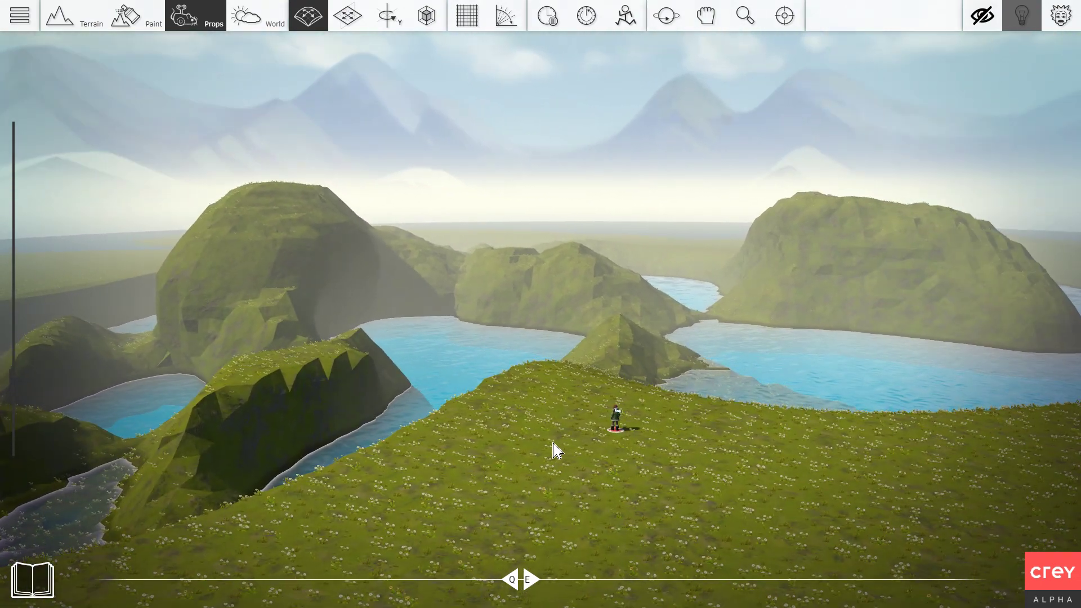
# - Place one Camera_Free from the Gameplay props on the grass behind the Start Point
pyautogui.press('Tab')
pyautogui.click(248, 77)
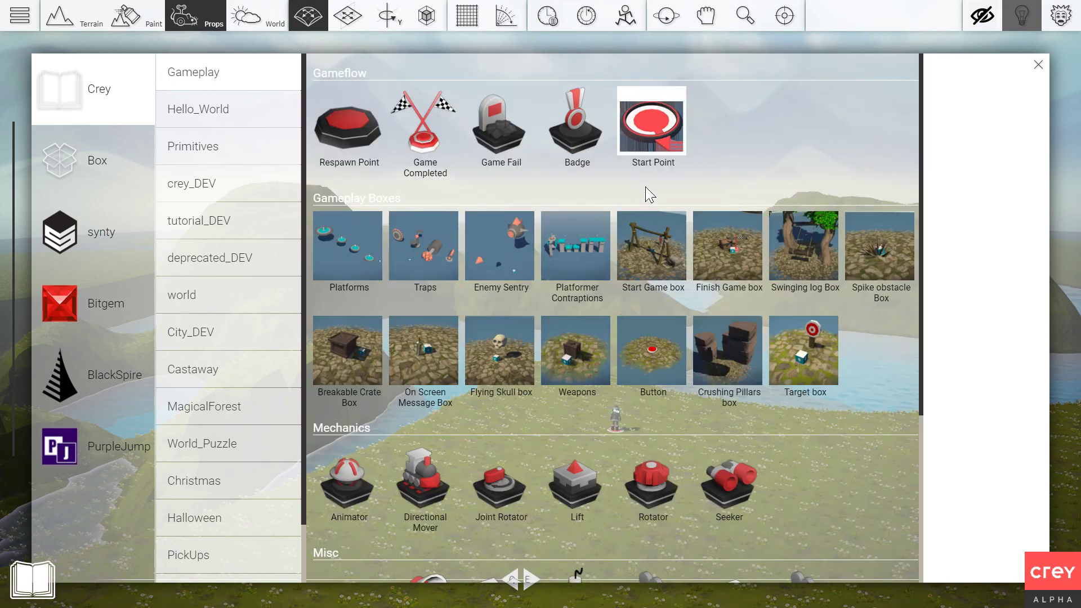
pyautogui.scroll(-5, 646, 193)
pyautogui.press('Tab')
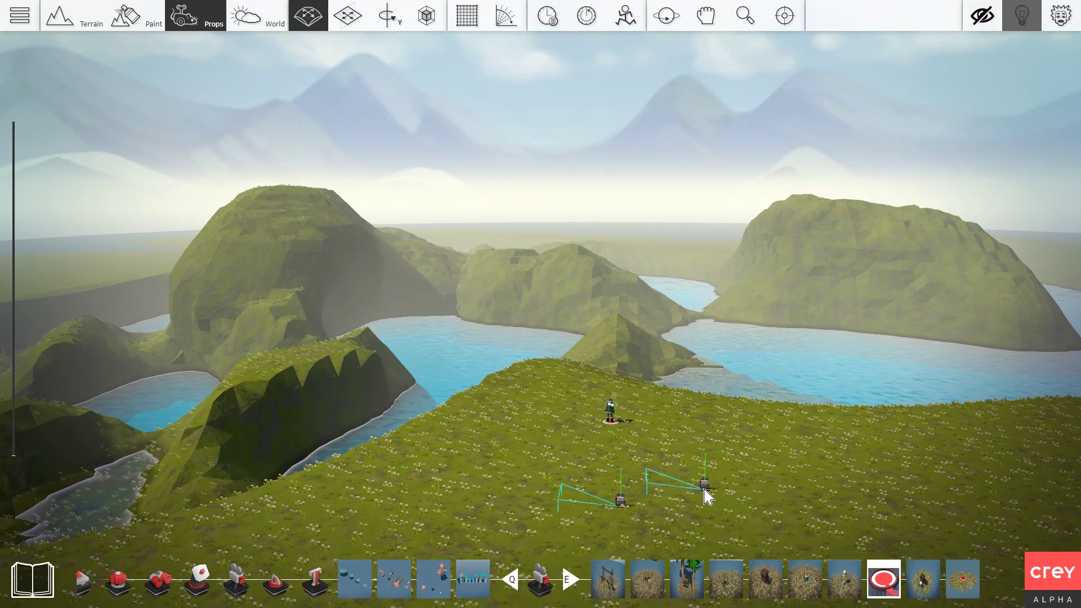
pyautogui.rightClick(705, 490)
pyautogui.scroll(3, 706, 490)
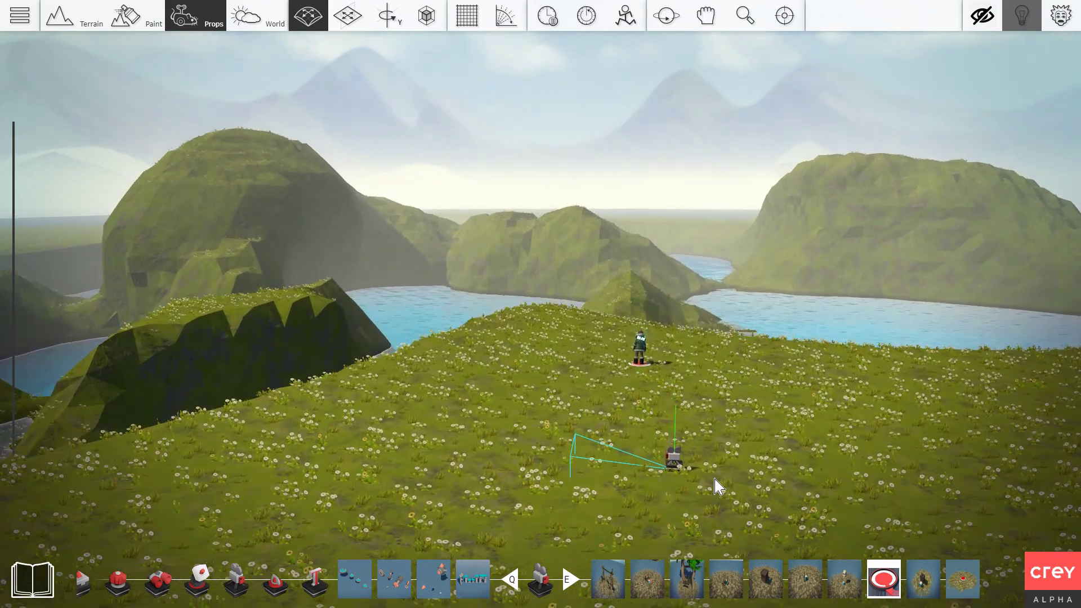
pyautogui.scroll(2, 704, 487)
pyautogui.moveTo(690, 492); pyautogui.dragTo(637, 483, button='right')
pyautogui.scroll(1, 637, 483)
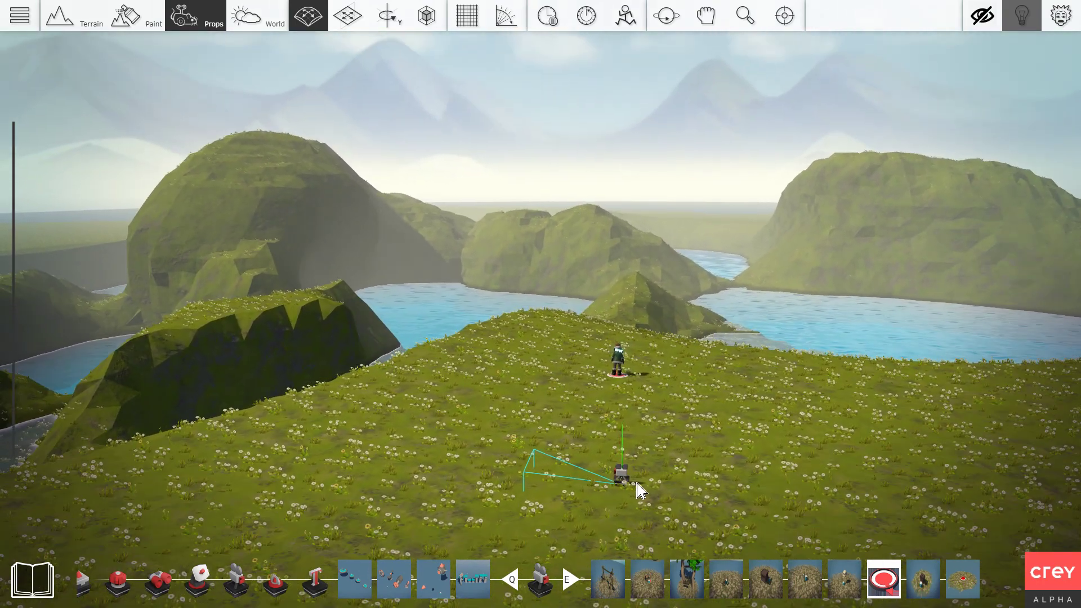
pyautogui.scroll(1, 693, 476)
pyautogui.scroll(-2, 698, 472)
# - Place a Connector and a Timer from the Power props on the grass near the camera
pyautogui.press('Tab')
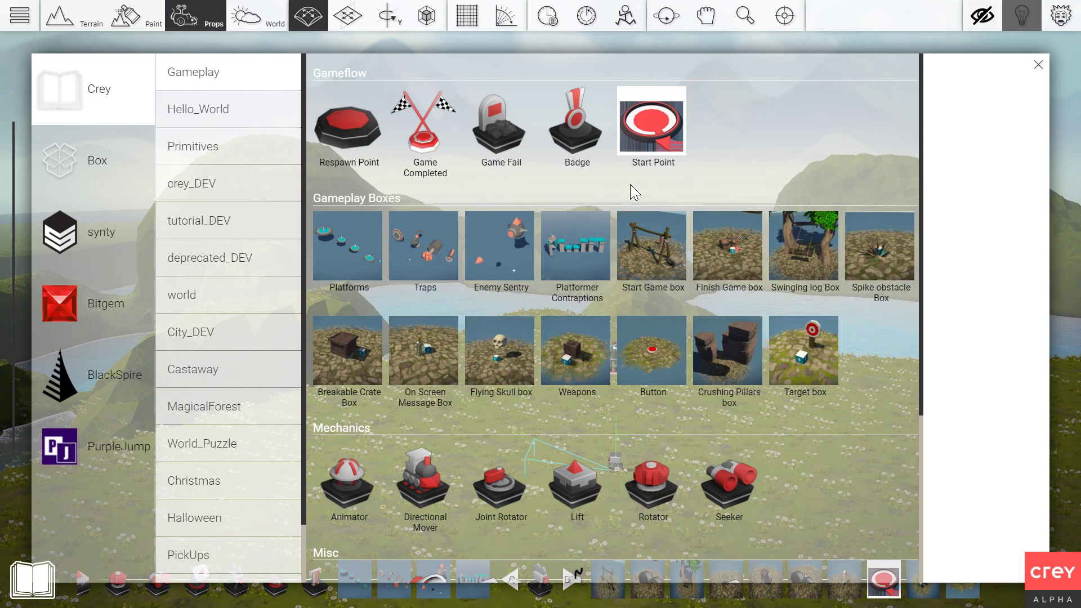
pyautogui.scroll(-4, 635, 192)
pyautogui.scroll(-1, 790, 317)
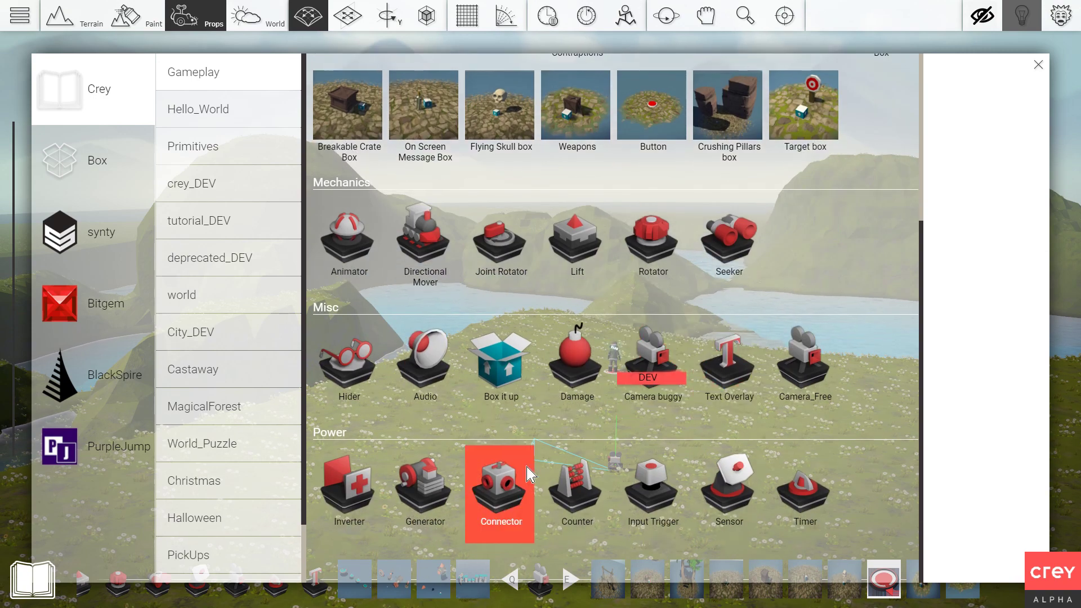
pyautogui.click(497, 491)
pyautogui.press('Tab')
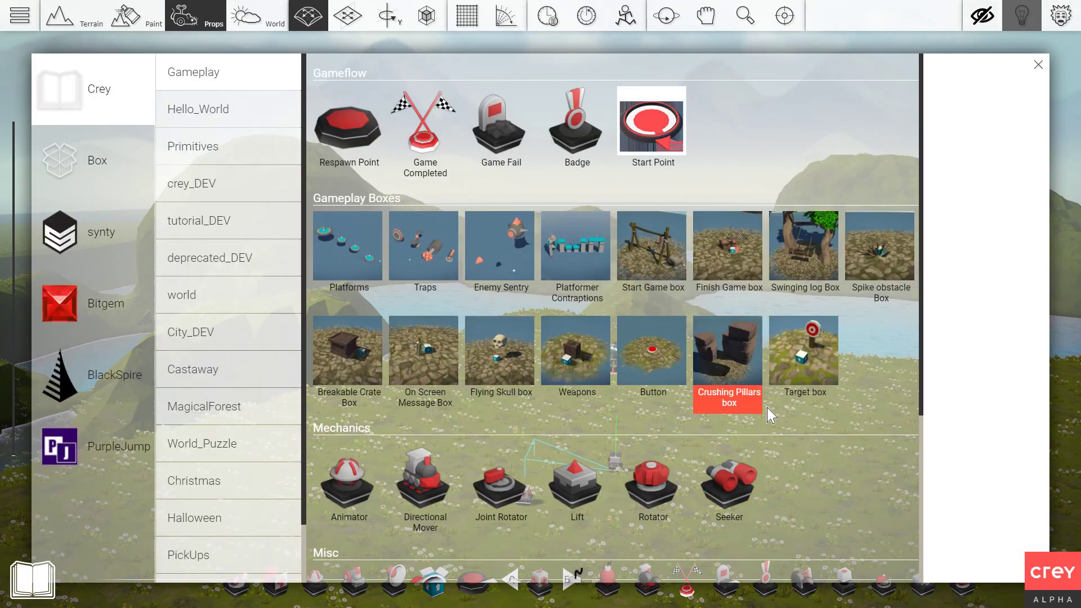
pyautogui.scroll(-5, 766, 414)
pyautogui.click(799, 490)
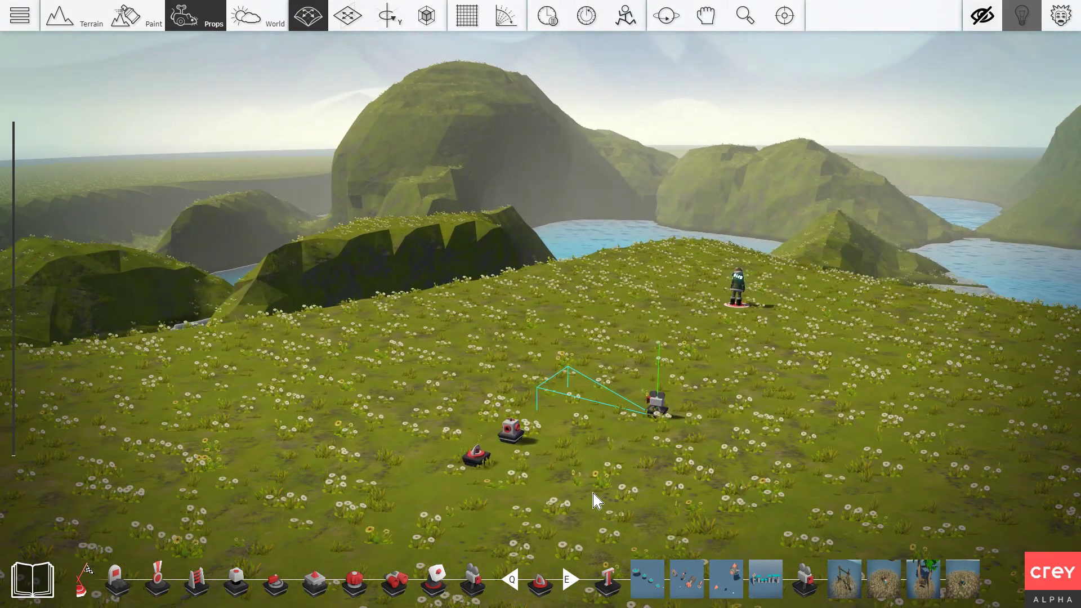
# - Place a Sensor from the Power props on the grass in front of the camera
pyautogui.press('Tab')
pyautogui.scroll(-4, 489, 281)
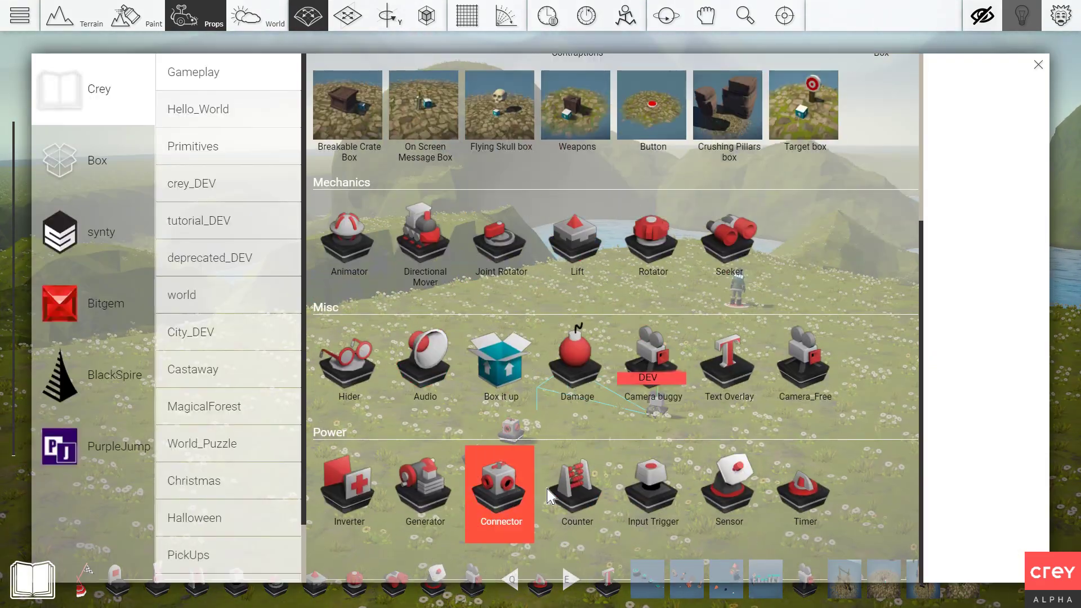
pyautogui.click(721, 490)
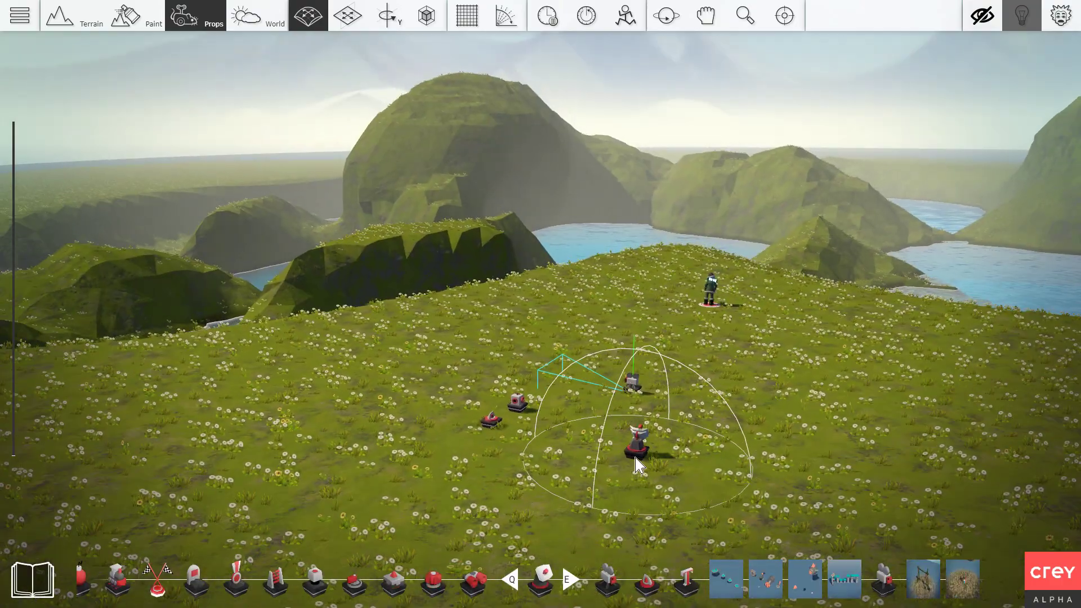
pyautogui.moveTo(635, 457); pyautogui.dragTo(714, 413, button='right')
# - Examine the placed Camera_Free, Connector, Timer and Sensor from several distances and angles
pyautogui.moveTo(663, 306)
pyautogui.mouseDown(button='right')
pyautogui.moveTo(678, 309)
pyautogui.moveTo(601, 314)
pyautogui.moveTo(648, 318)
pyautogui.mouseUp(button='right')
pyautogui.scroll(-4, 725, 294)
pyautogui.scroll(6, 698, 309)
pyautogui.scroll(-4, 596, 314)
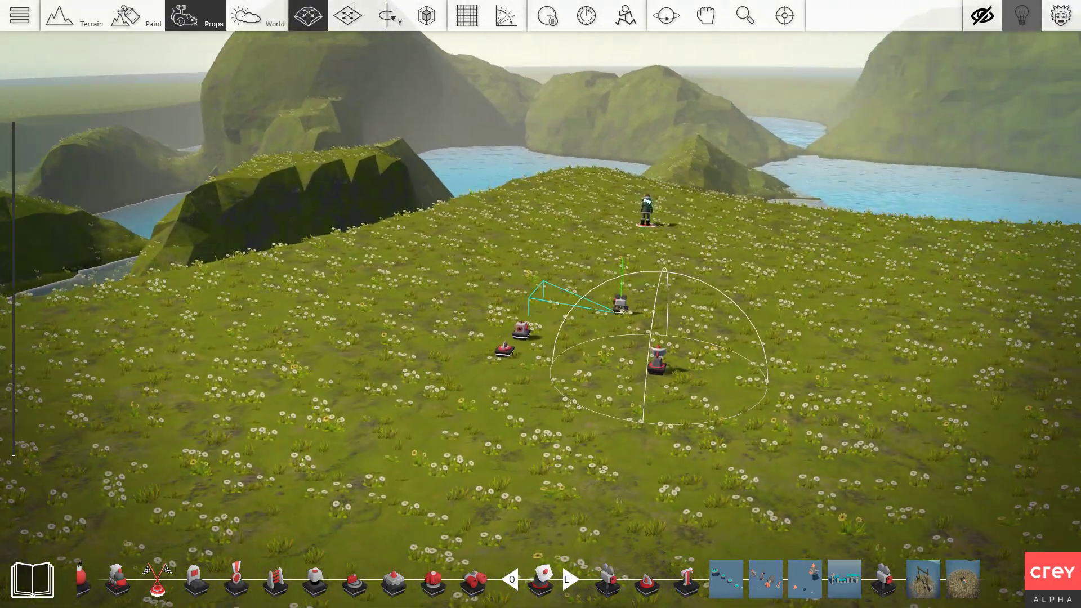
pyautogui.scroll(4, 535, 343)
pyautogui.moveTo(538, 346); pyautogui.dragTo(510, 329, button='right')
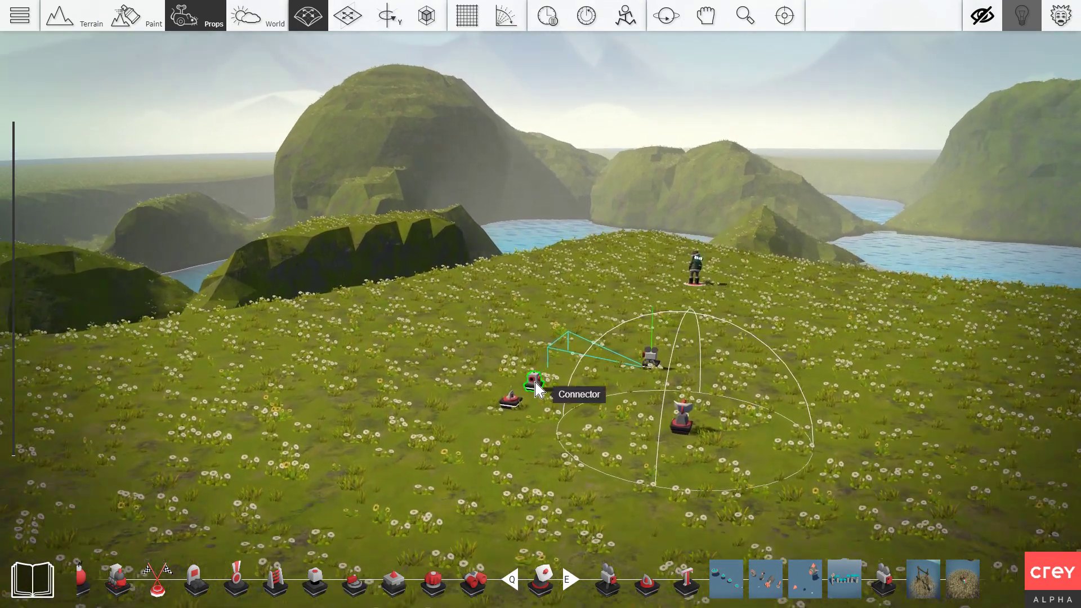
pyautogui.moveTo(535, 383); pyautogui.dragTo(439, 383, button='right')
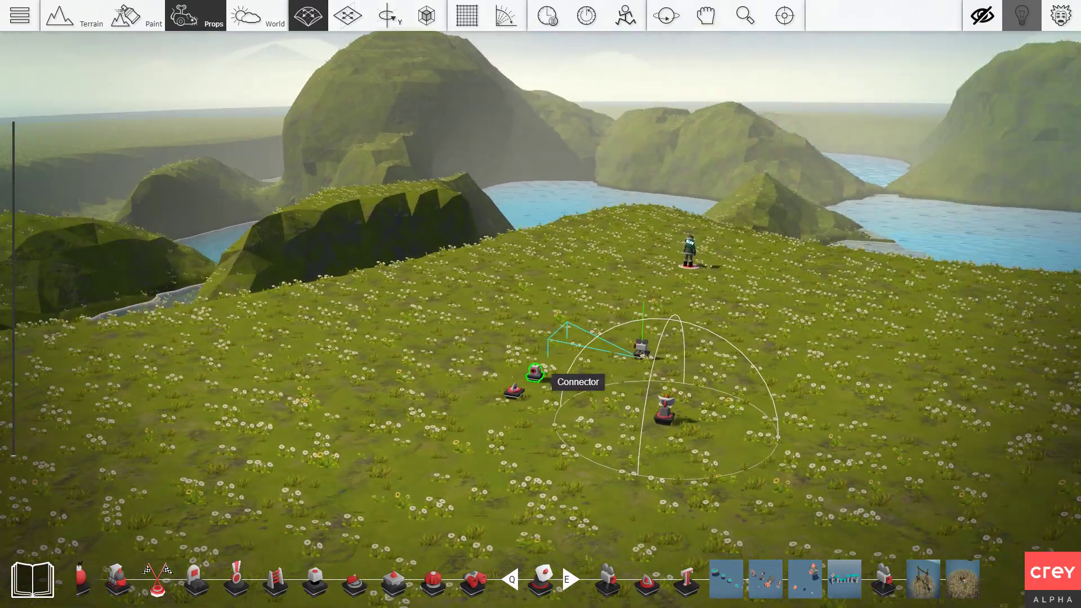
pyautogui.moveTo(535, 374); pyautogui.dragTo(640, 410, button='right')
pyautogui.scroll(4, 608, 340)
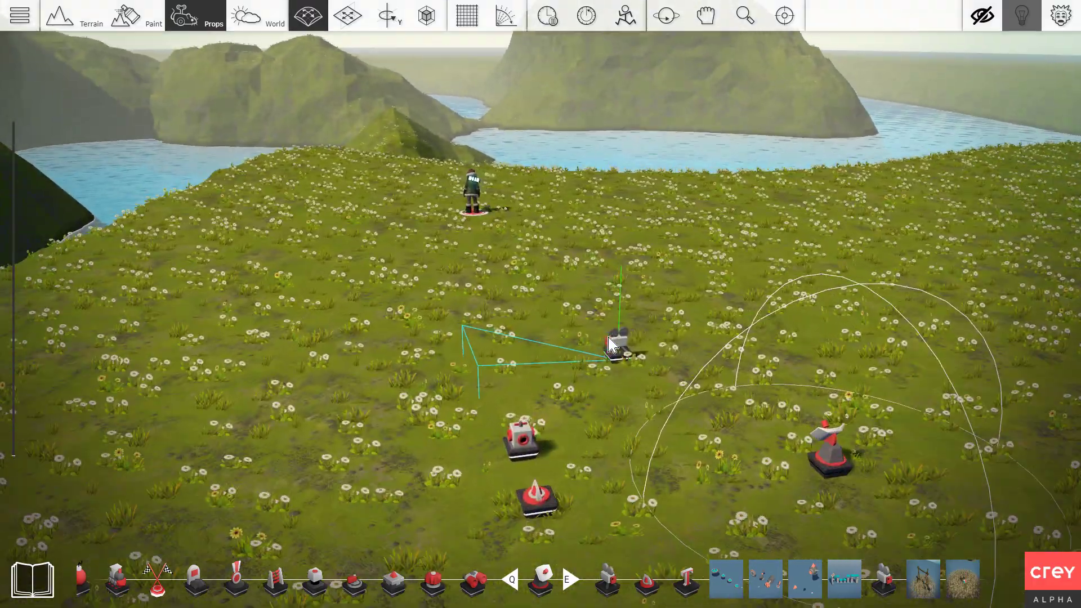
pyautogui.moveTo(608, 338); pyautogui.dragTo(532, 318, button='right')
pyautogui.scroll(-6, 603, 340)
pyautogui.moveTo(618, 370)
pyautogui.mouseDown(button='right')
pyautogui.moveTo(648, 373)
pyautogui.moveTo(644, 401)
pyautogui.moveTo(727, 369)
pyautogui.moveTo(625, 376)
pyautogui.mouseUp(button='right')
pyautogui.scroll(5, 642, 362)
pyautogui.scroll(-4, 640, 365)
pyautogui.moveTo(609, 337); pyautogui.dragTo(606, 330, button='right')
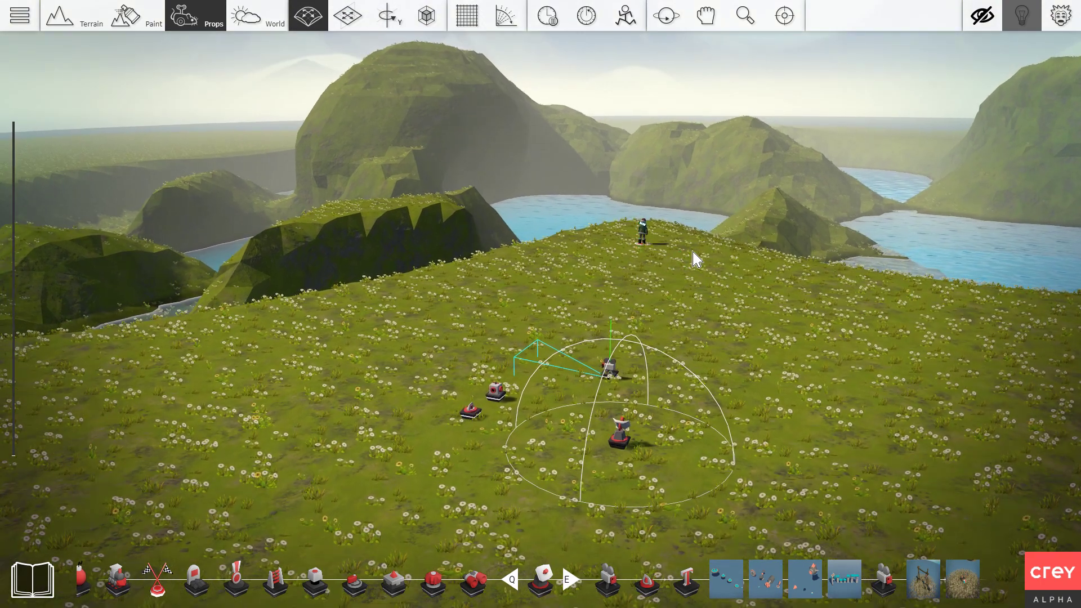
# - Run the Camera Test from the Camera_Free settings, then delete the camera and dismiss its properties
pyautogui.click(611, 372)
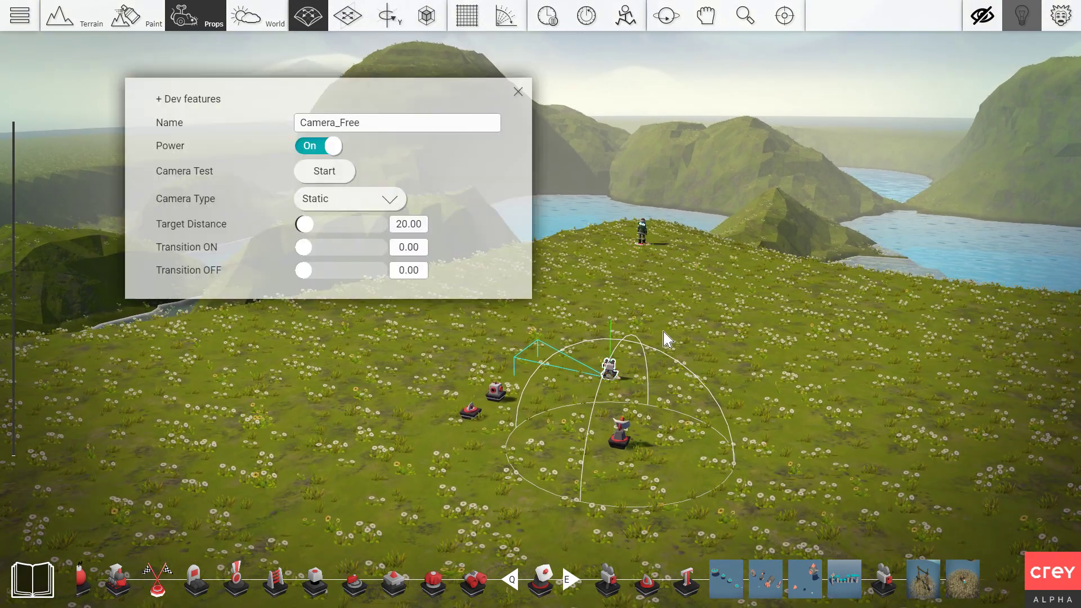
pyautogui.click(343, 173)
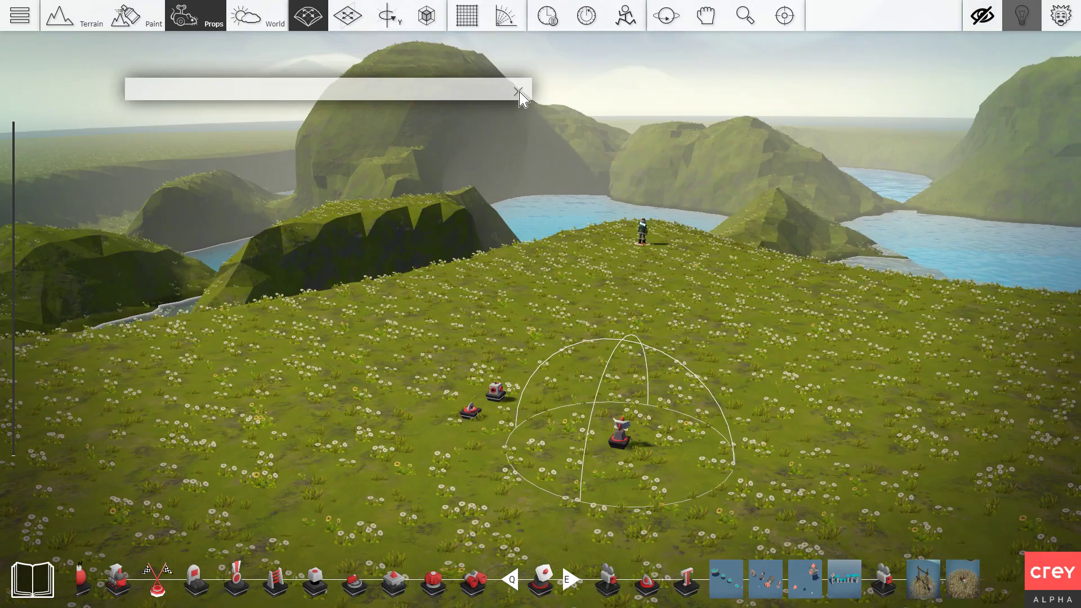
pyautogui.click(518, 92)
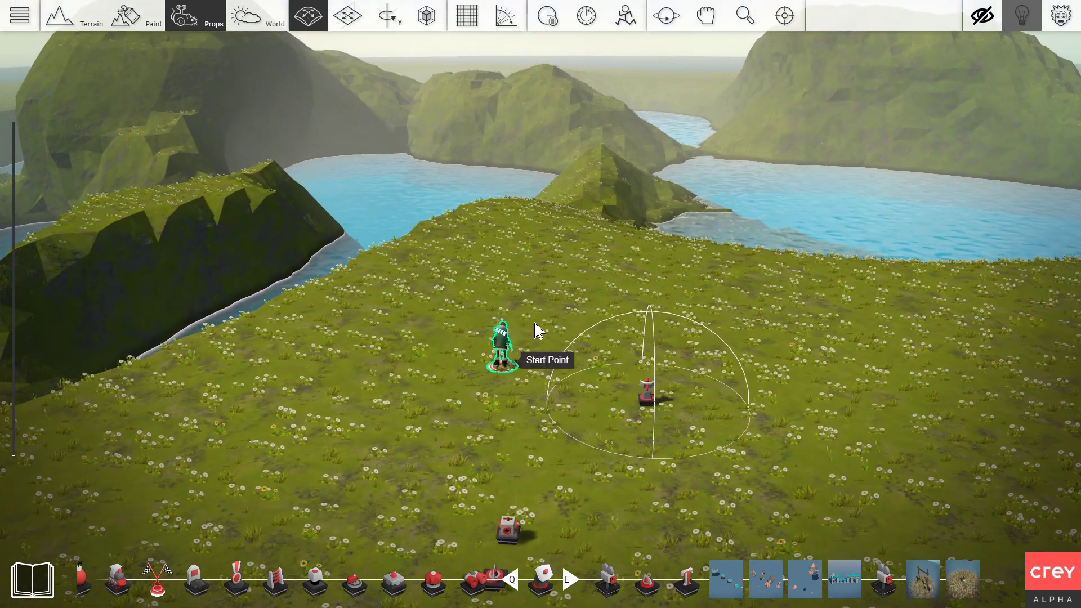
# - Move the Sensor to the far tip of the grassy hill and reposition the Start Point facing it
pyautogui.moveTo(522, 232); pyautogui.dragTo(513, 226)
pyautogui.press('w')
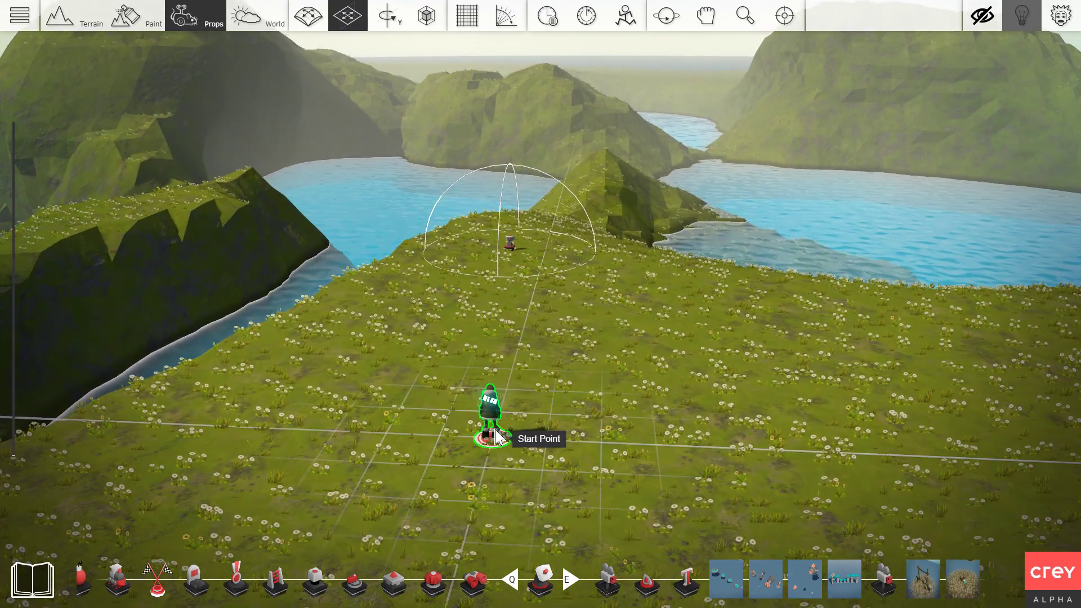
pyautogui.click(501, 437)
# - Paint a circular brown dirt patch on the ground beneath the Sensor with a smaller brush
pyautogui.press('2')
pyautogui.scroll(-10, 532, 267)
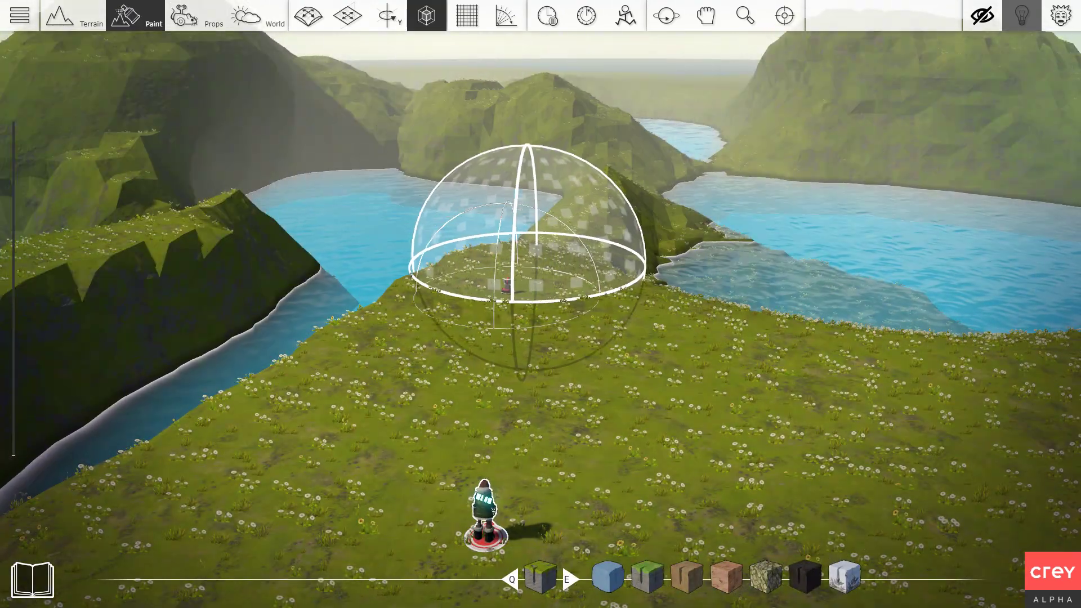
pyautogui.press('w')
pyautogui.press('e')
pyautogui.press('e')
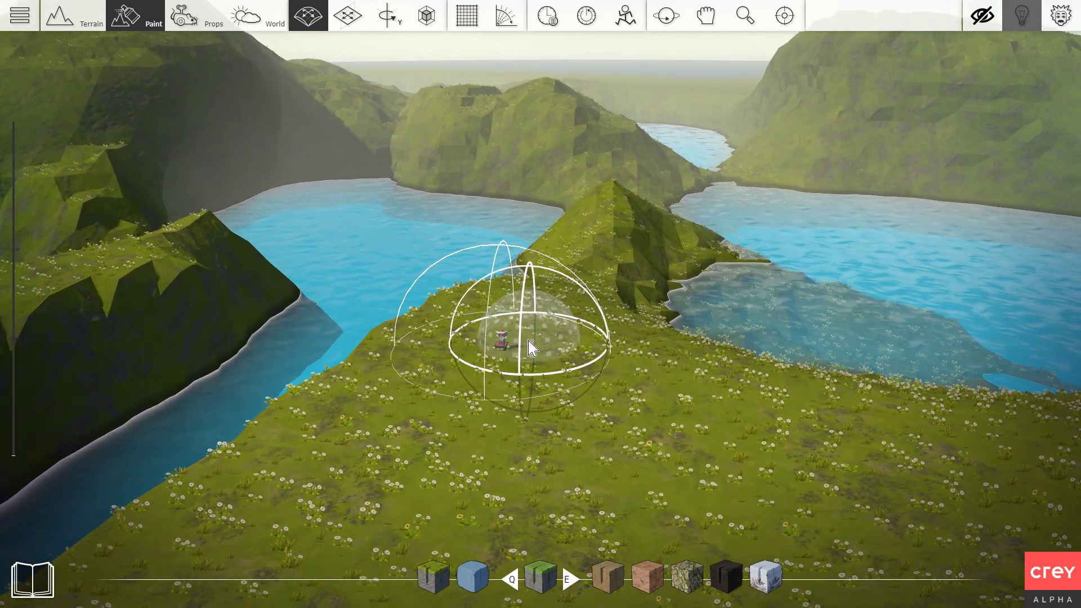
pyautogui.press('e')
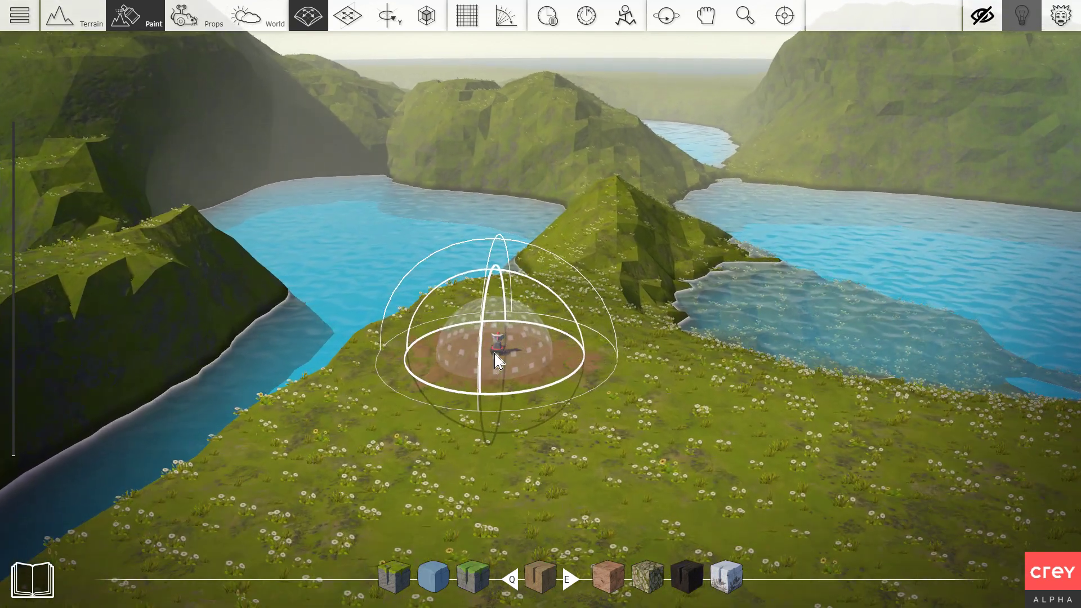
# - Move the Connector and the Timer across the grass to the lake side of the Start Point
pyautogui.press('s')
pyautogui.press('3')
pyautogui.press('s')
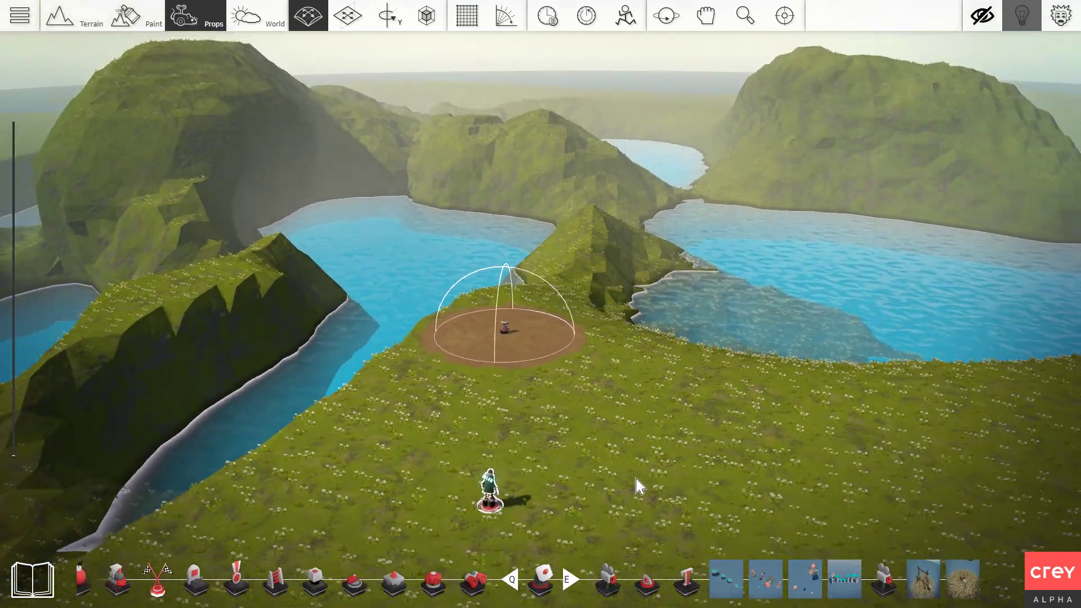
pyautogui.moveTo(640, 485)
pyautogui.mouseDown(button='right')
pyautogui.moveTo(557, 489)
pyautogui.moveTo(602, 329)
pyautogui.mouseUp(button='right')
pyautogui.press('w')
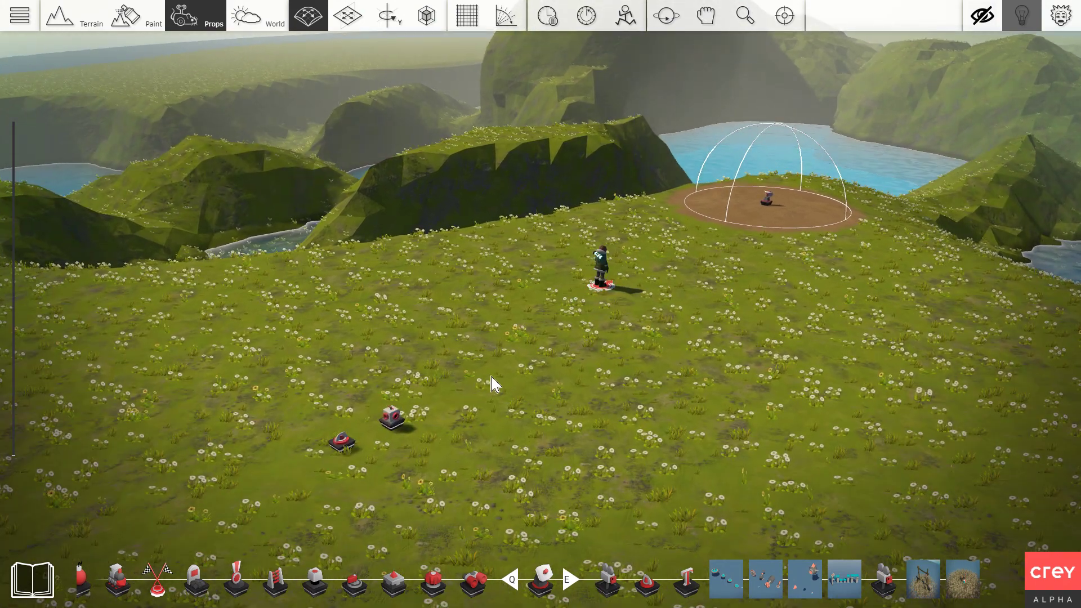
pyautogui.moveTo(405, 419); pyautogui.dragTo(896, 361)
pyautogui.press('d')
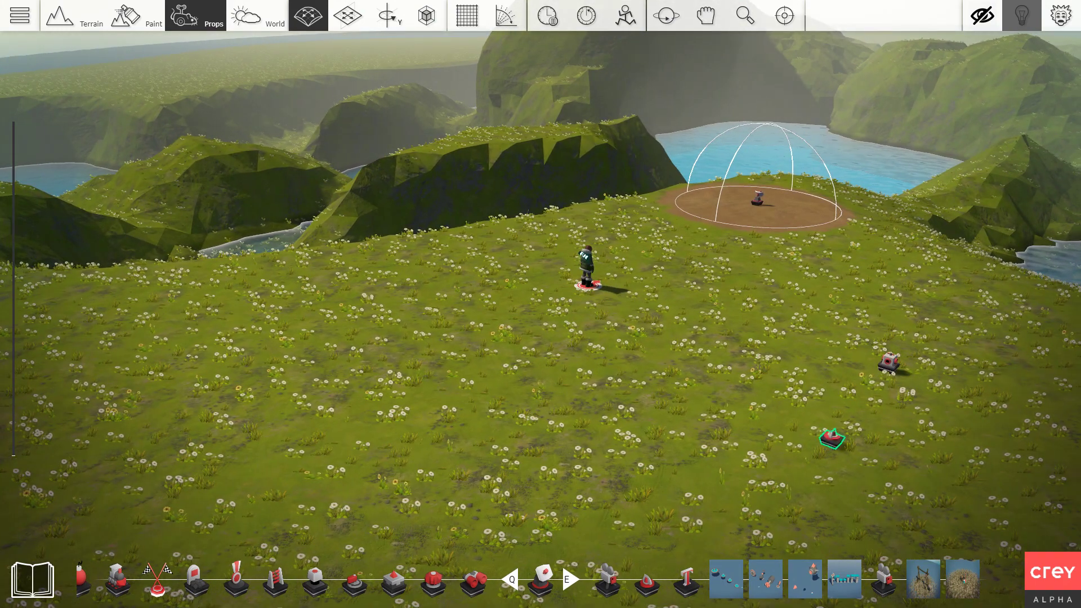
pyautogui.press('d')
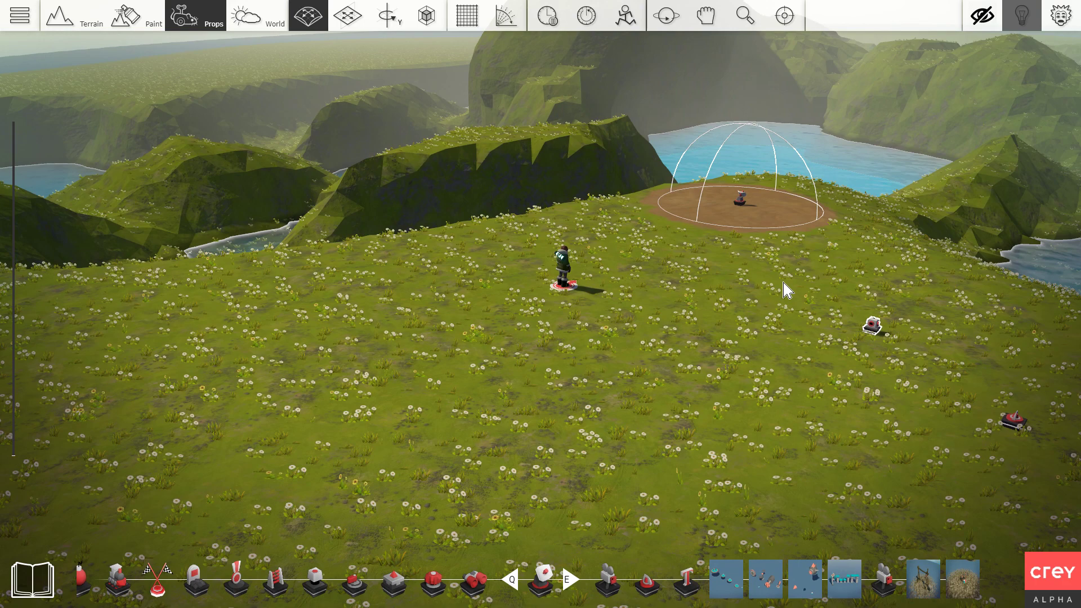
# - Wire the Sensor's power output to the Connector
pyautogui.press('w')
pyautogui.moveTo(783, 282); pyautogui.dragTo(782, 280, button='right')
pyautogui.press('a')
pyautogui.moveTo(643, 307); pyautogui.dragTo(648, 311, button='right')
pyautogui.press('d')
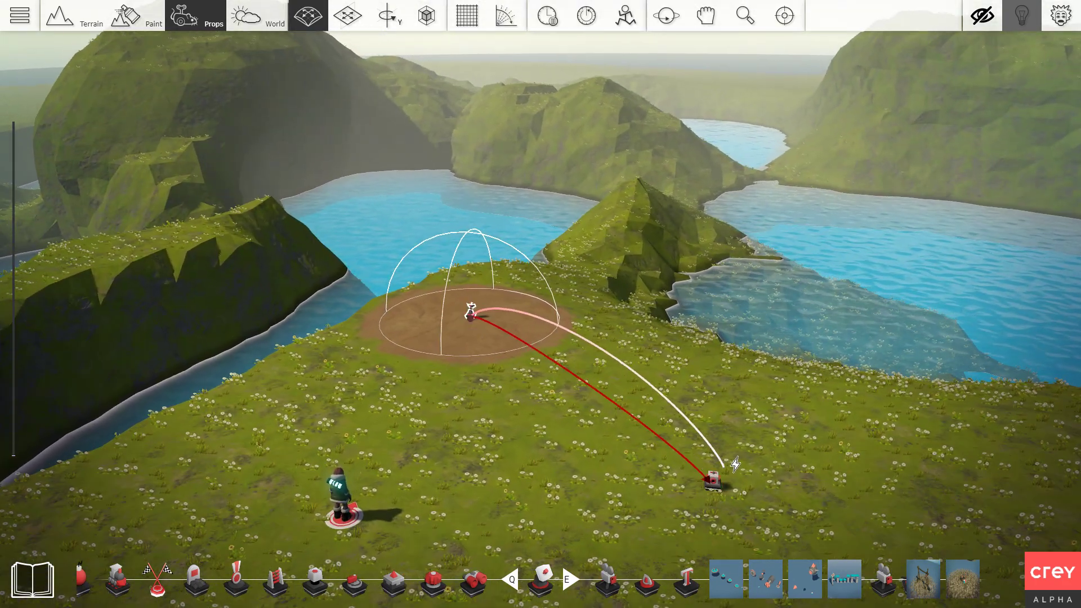
pyautogui.moveTo(738, 466); pyautogui.dragTo(738, 467, button='right')
pyautogui.press('w')
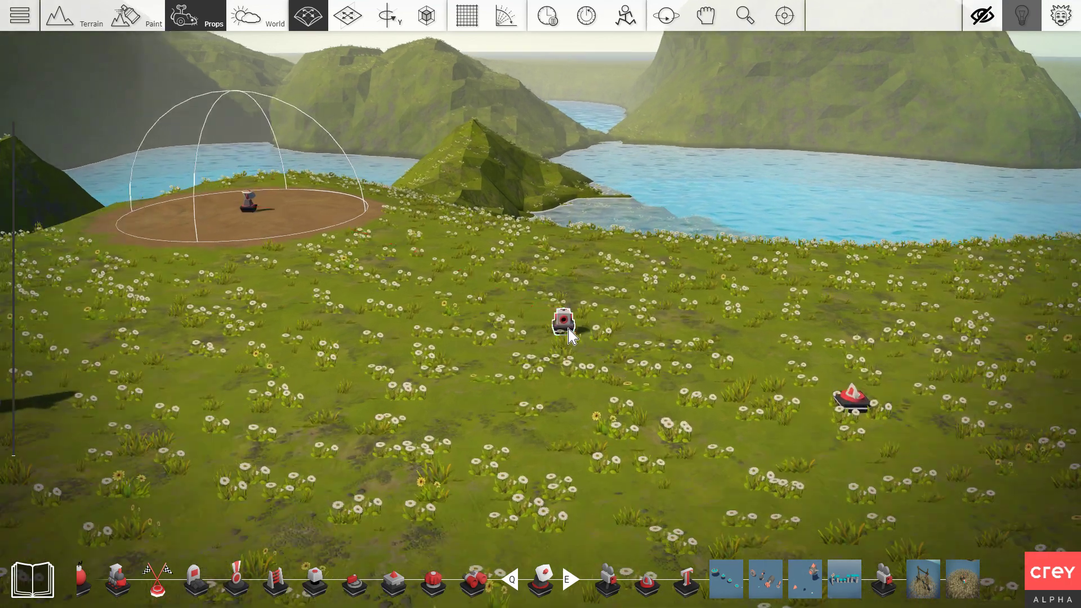
# - Set the Connector's count to 1, then reopen its settings to check the value
pyautogui.doubleClick(566, 325)
pyautogui.click(404, 189)
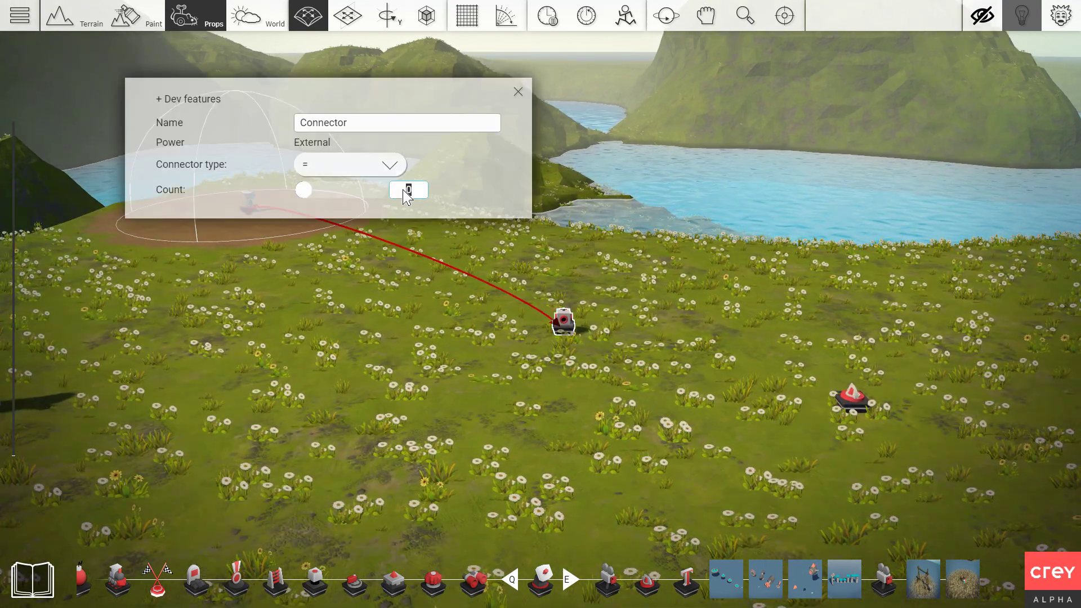
pyautogui.click(521, 91)
pyautogui.press('w')
pyautogui.doubleClick(571, 318)
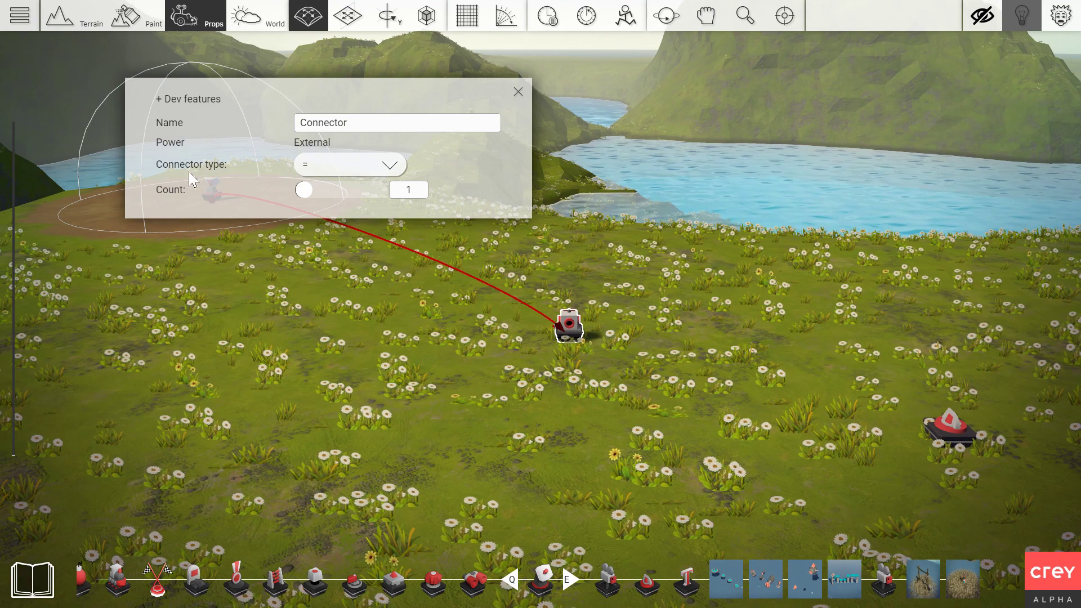
pyautogui.click(518, 93)
# - Wire the Connector's output to the camera floating in the sky above the grassland
pyautogui.press('s')
pyautogui.moveTo(665, 307); pyautogui.dragTo(347, 390, button='right')
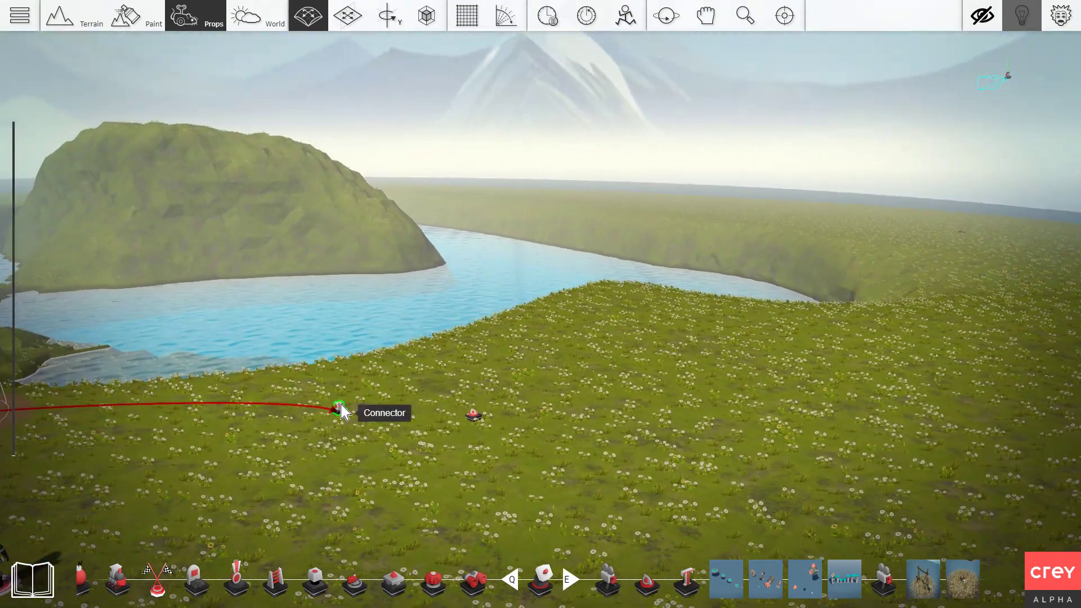
pyautogui.press('d')
pyautogui.moveTo(855, 180); pyautogui.dragTo(899, 87)
pyautogui.click(906, 85)
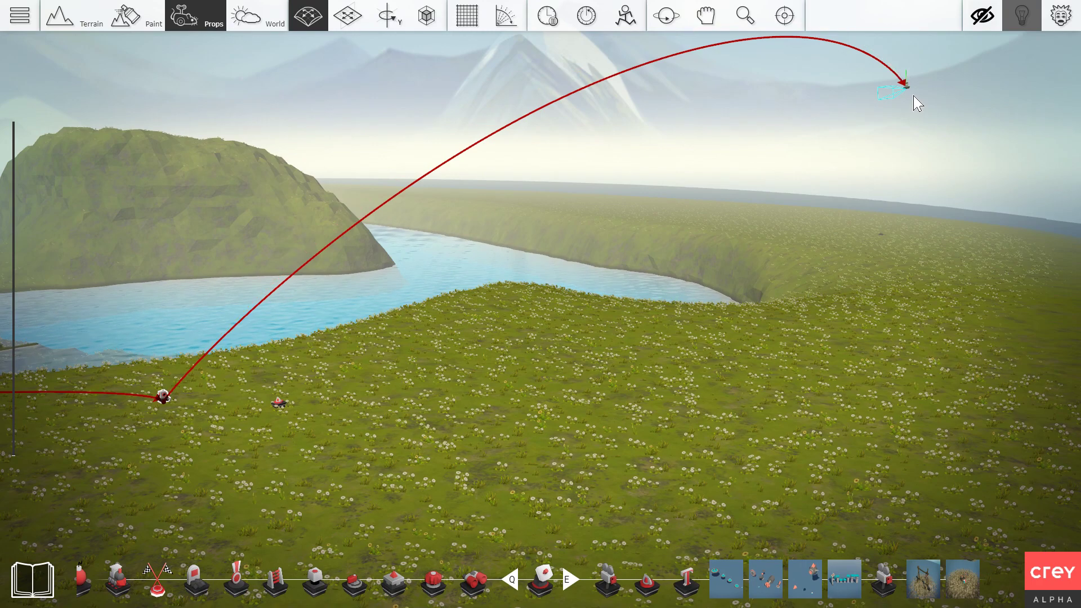
# - Play-test the level by walking the player into the brown dirt patch and back out, and return to editing
pyautogui.moveTo(808, 195); pyautogui.dragTo(797, 202, button='right')
pyautogui.press('w')
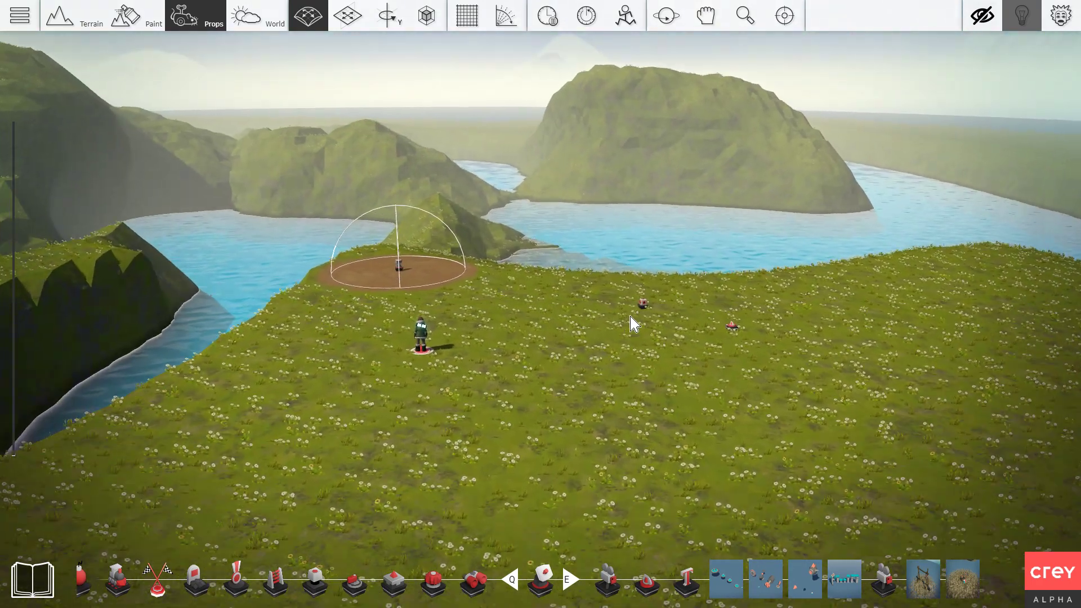
pyautogui.press('w')
pyautogui.moveTo(630, 316)
pyautogui.mouseDown(button='right')
pyautogui.moveTo(648, 321)
pyautogui.moveTo(646, 304)
pyautogui.mouseUp(button='right')
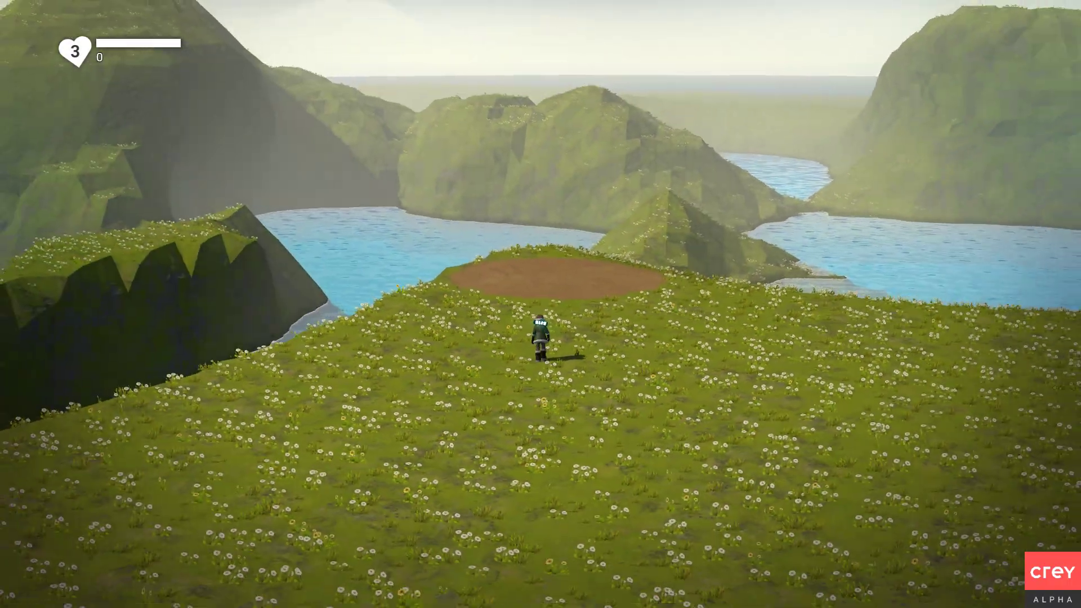
pyautogui.press('w')
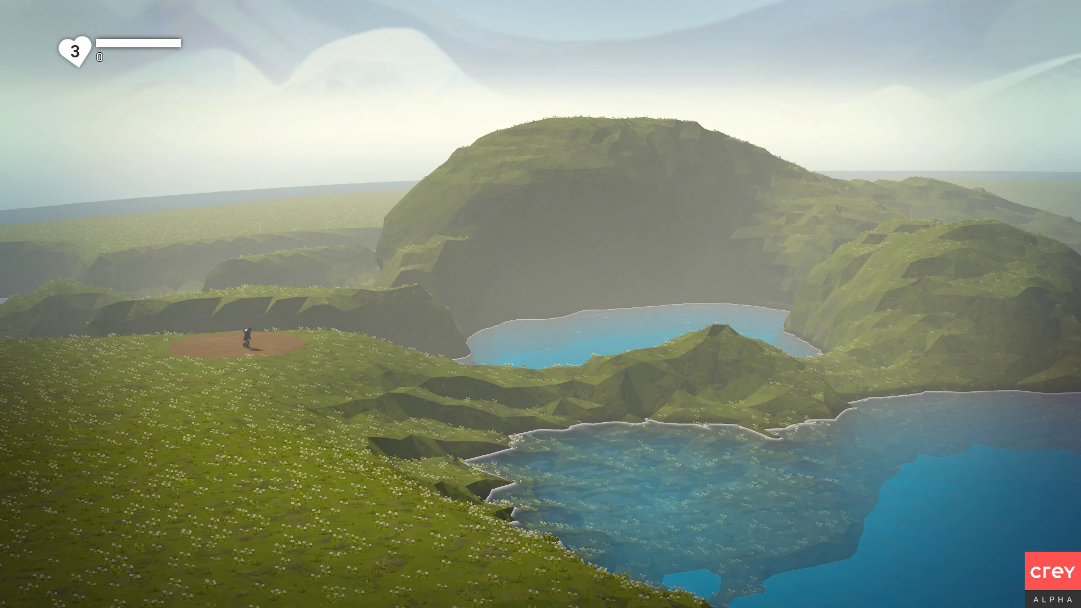
pyautogui.press('d')
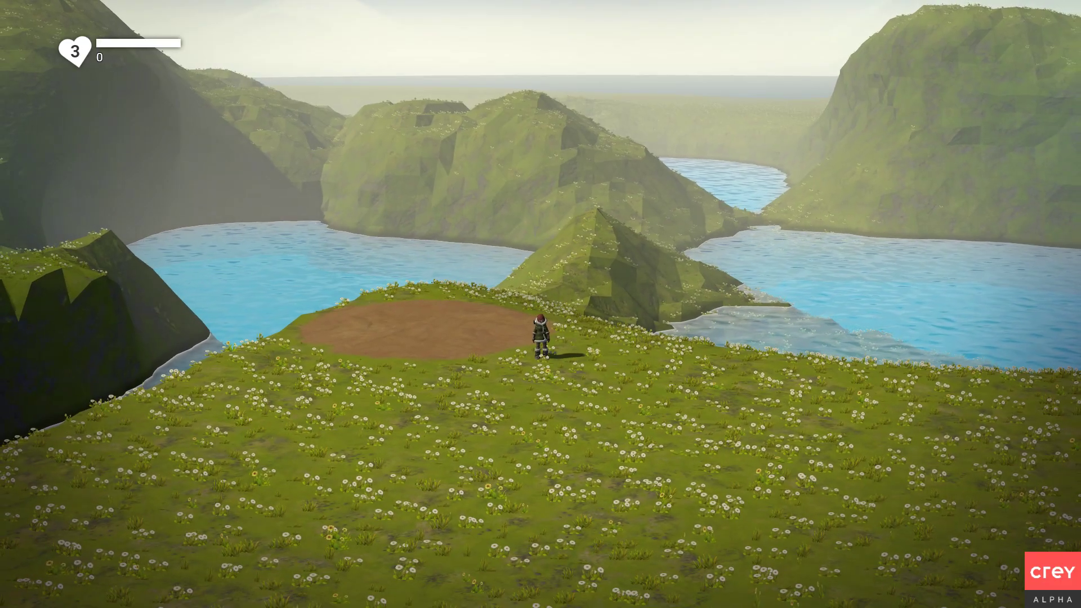
pyautogui.press('a')
pyautogui.press('Escape')
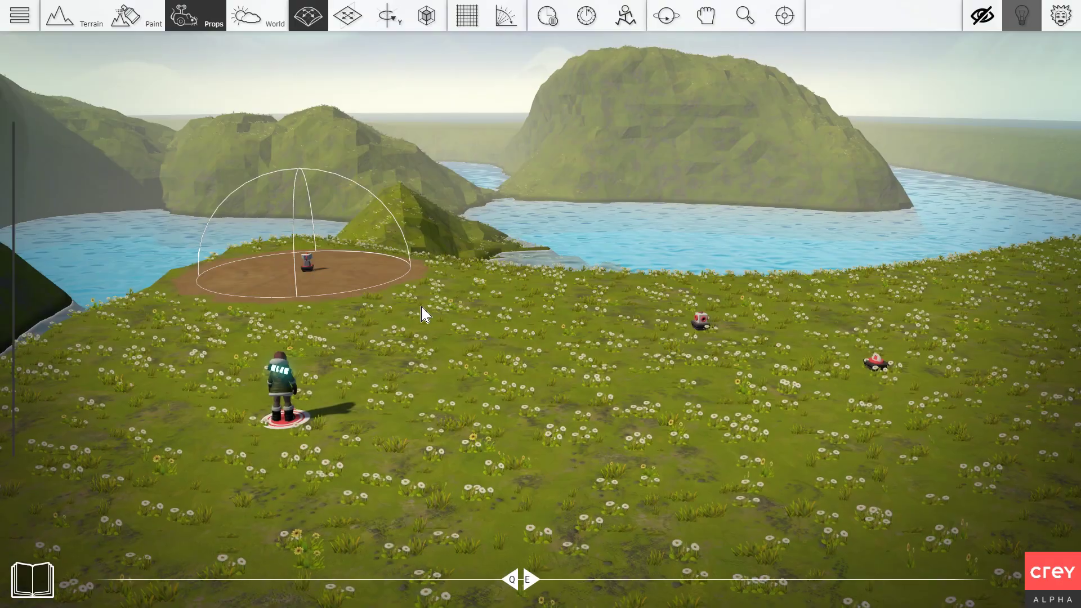
# - Set the Sensor's trigger type to Forever
pyautogui.scroll(1, 423, 309)
pyautogui.doubleClick(290, 262)
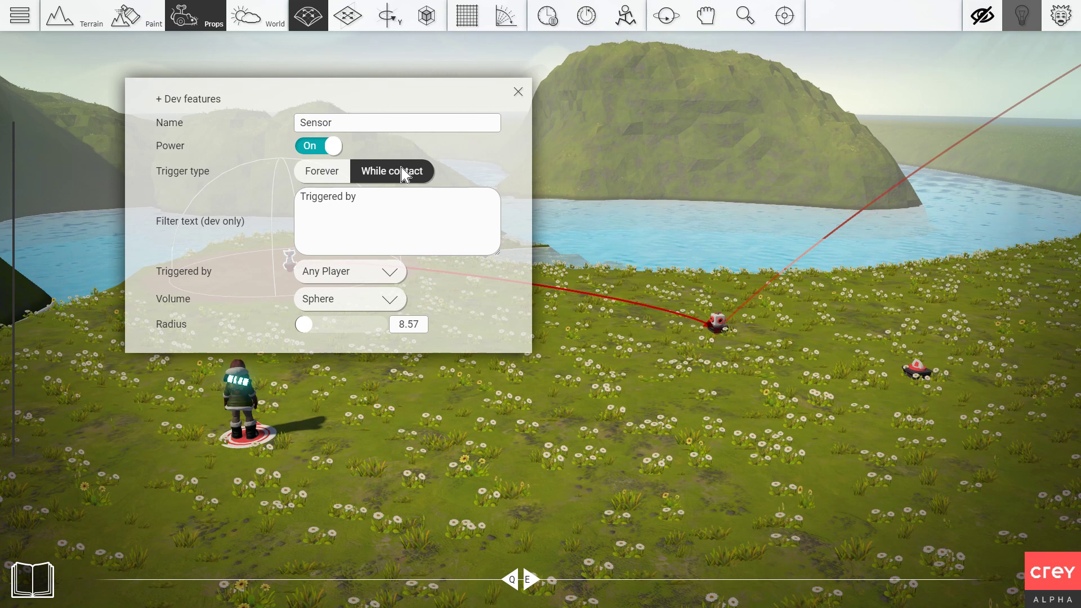
pyautogui.click(318, 175)
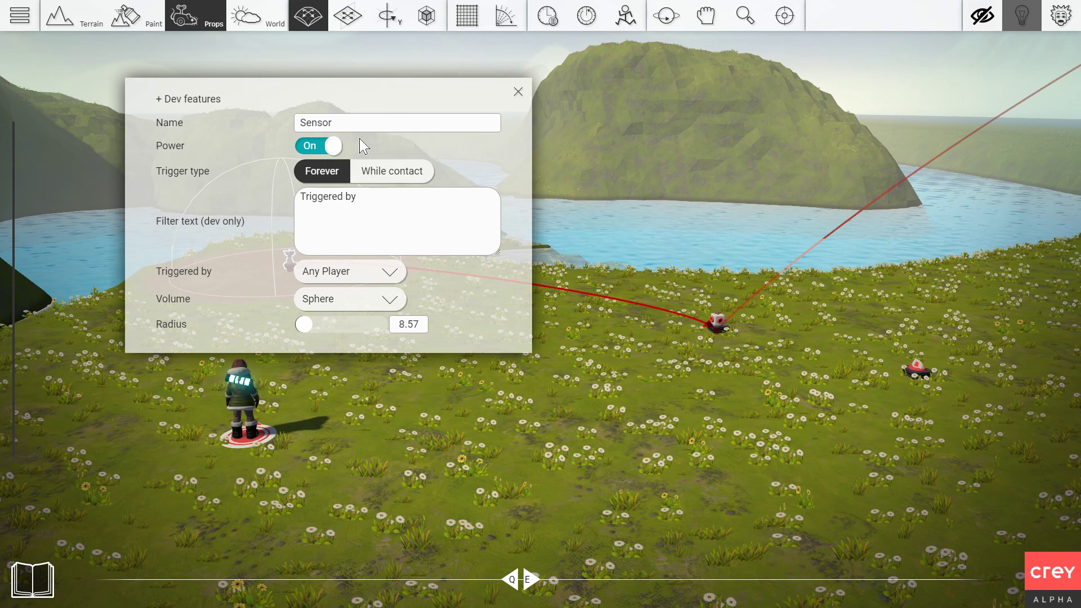
pyautogui.click(518, 92)
# - Play-test the Forever trigger by walking the player to the dirt patch, and return to editing
pyautogui.press('Tab')
pyautogui.press('w')
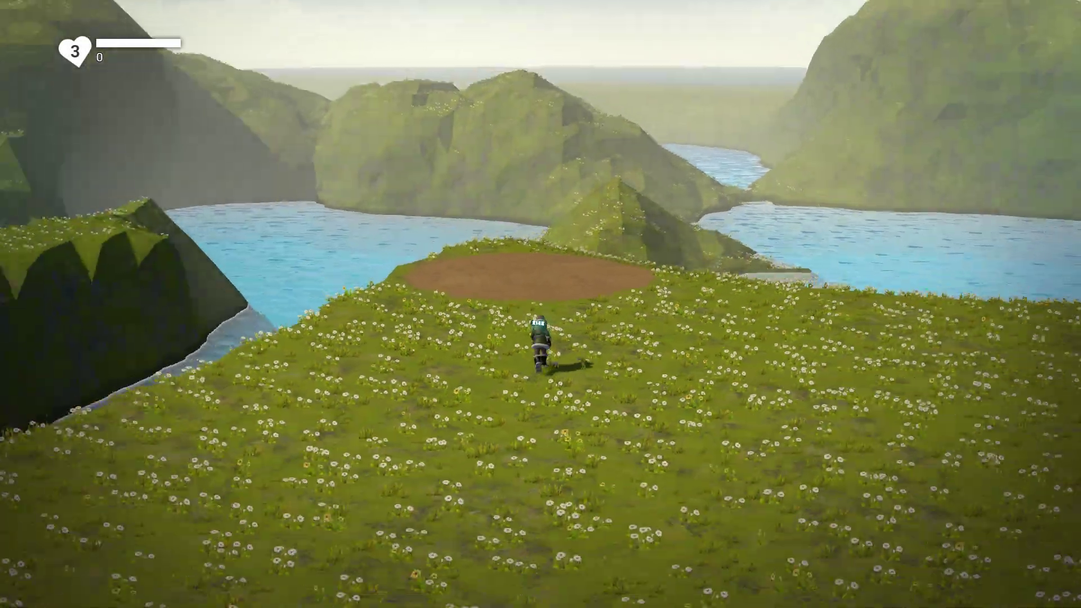
pyautogui.press('w')
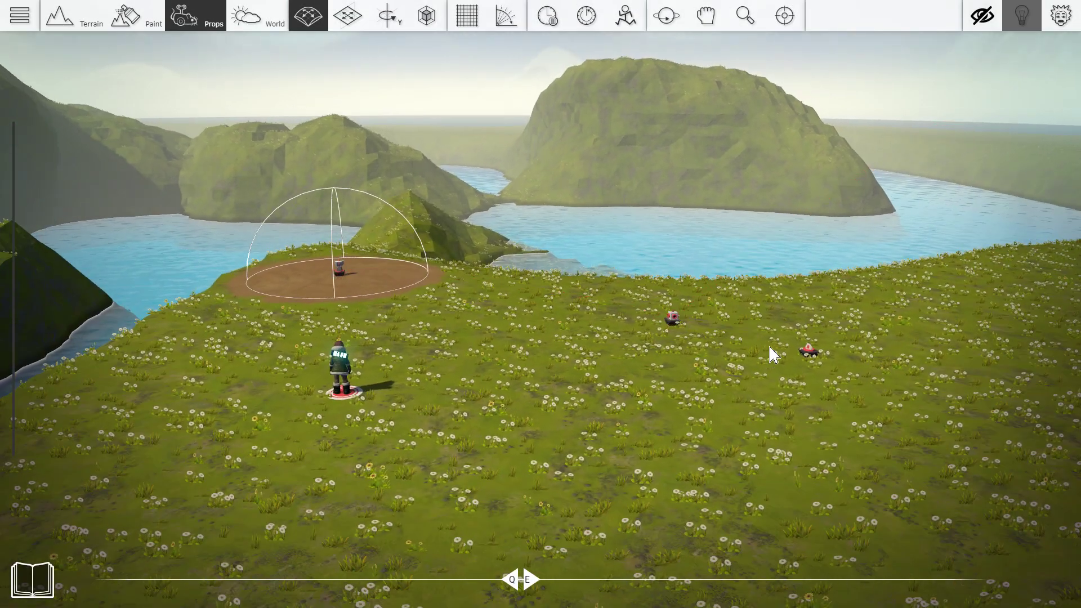
# - Wire the Sensor's power output to the Timer
pyautogui.moveTo(701, 365); pyautogui.dragTo(670, 437, button='right')
pyautogui.scroll(4, 652, 492)
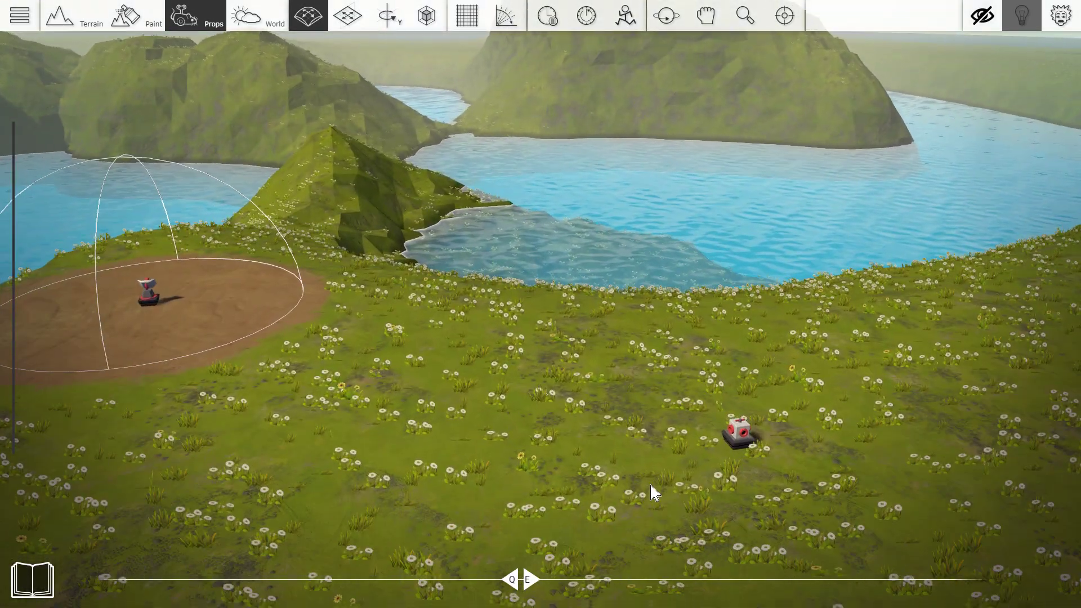
pyautogui.scroll(-2, 563, 416)
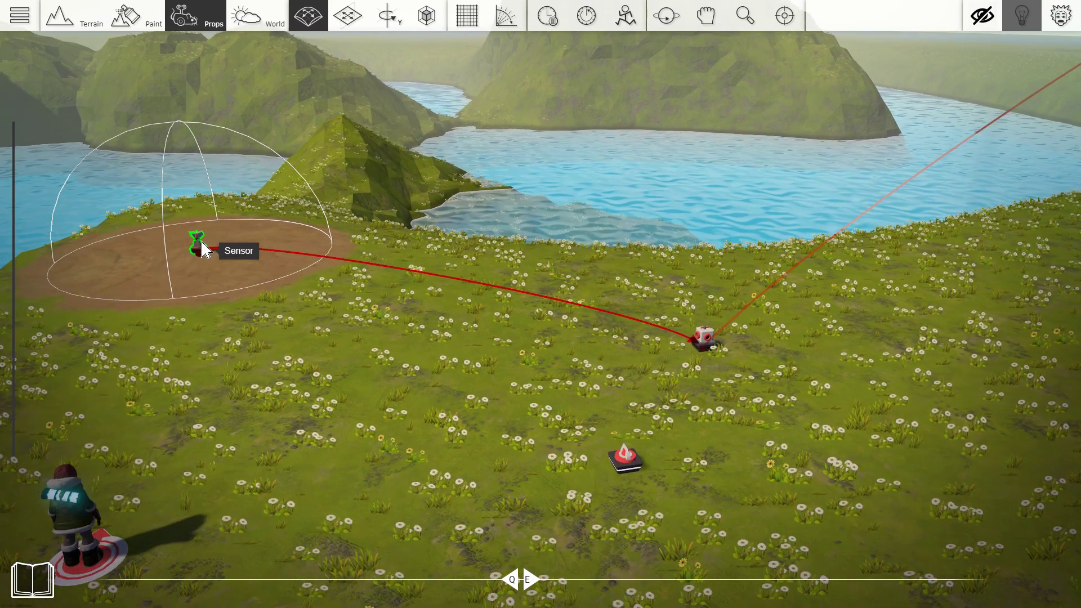
pyautogui.moveTo(199, 246); pyautogui.dragTo(203, 249, button='right')
pyautogui.scroll(-1, 201, 248)
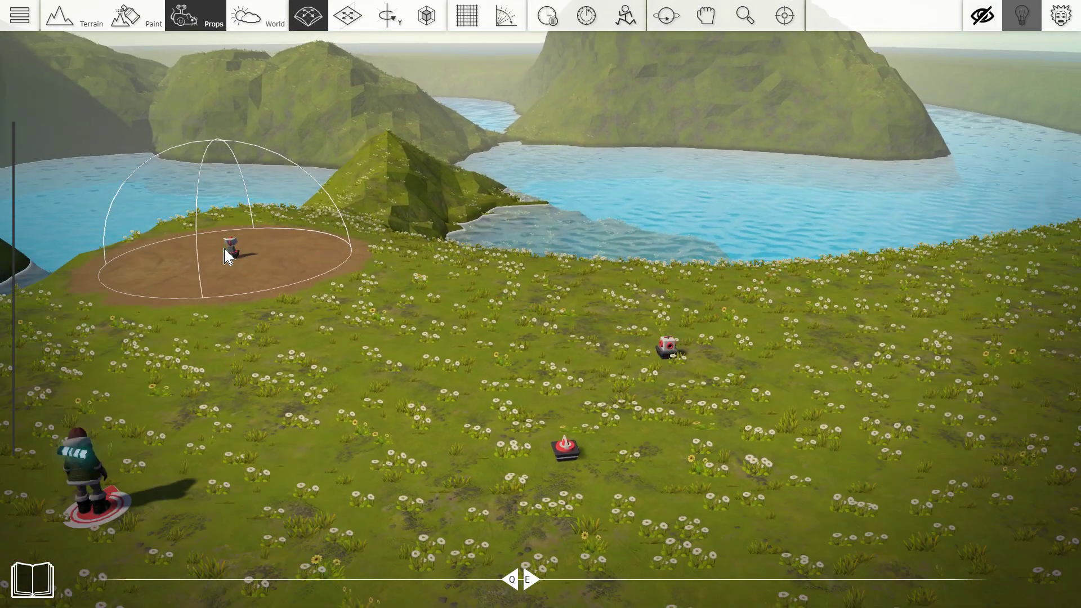
pyautogui.click(560, 448)
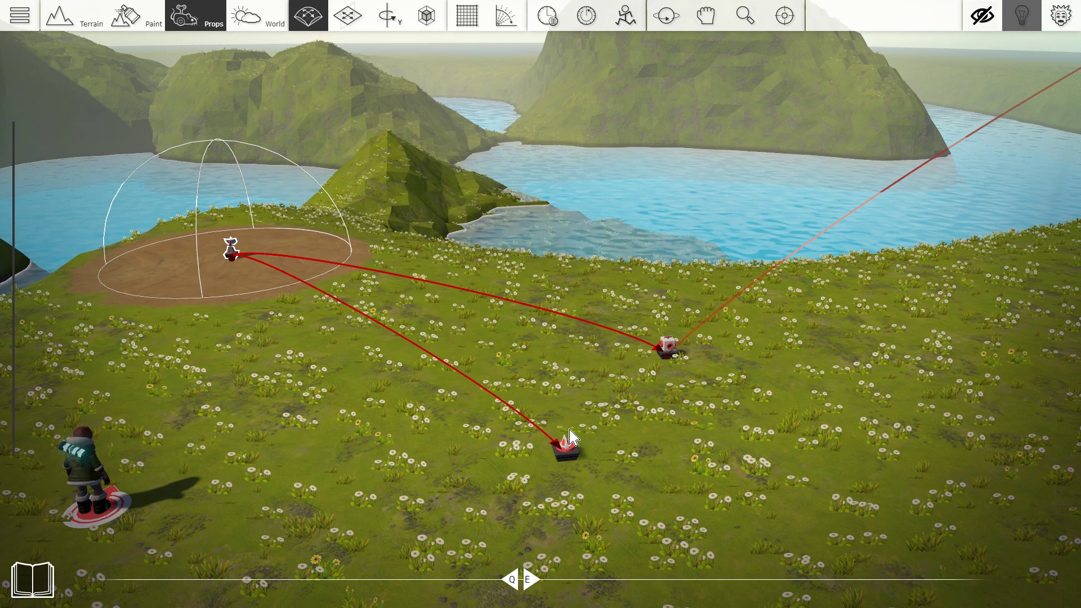
# - Set the Timer's time to 3 and wire its output to the Connector
pyautogui.click(570, 452)
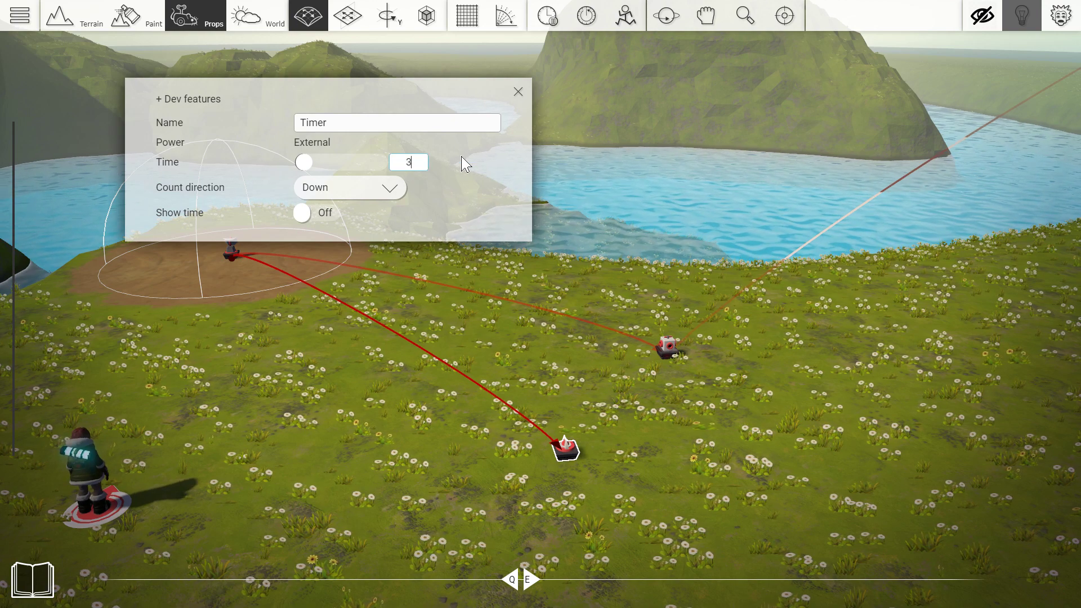
pyautogui.click(518, 92)
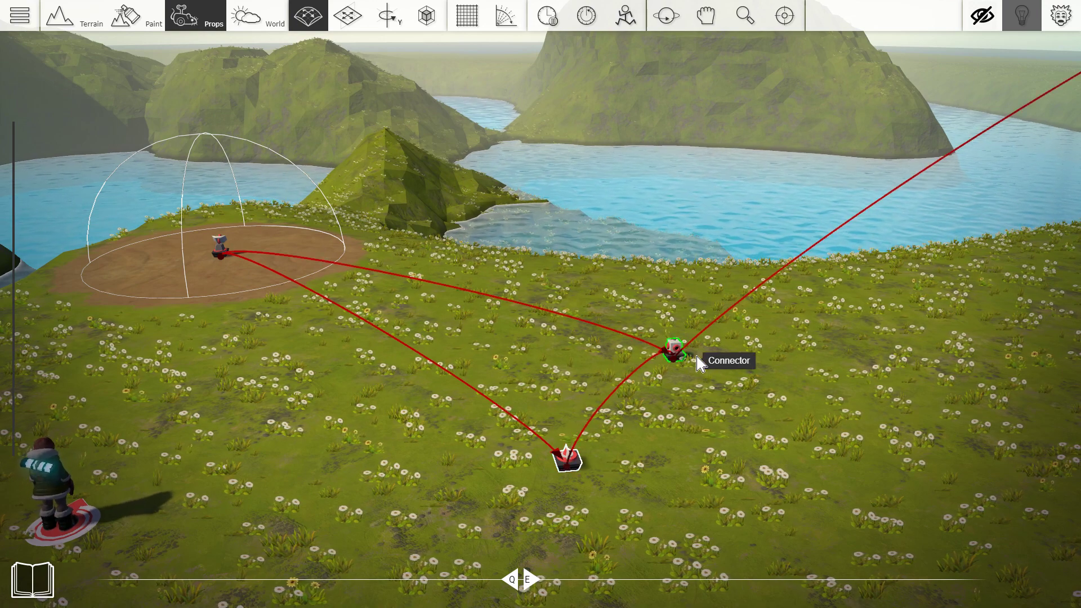
# - Review the Connector's type and count settings together with its incoming wires
pyautogui.press('d')
pyautogui.press('w')
pyautogui.moveTo(584, 361)
pyautogui.mouseDown(button='right')
pyautogui.moveTo(506, 361)
pyautogui.moveTo(585, 353)
pyautogui.moveTo(574, 367)
pyautogui.mouseUp(button='right')
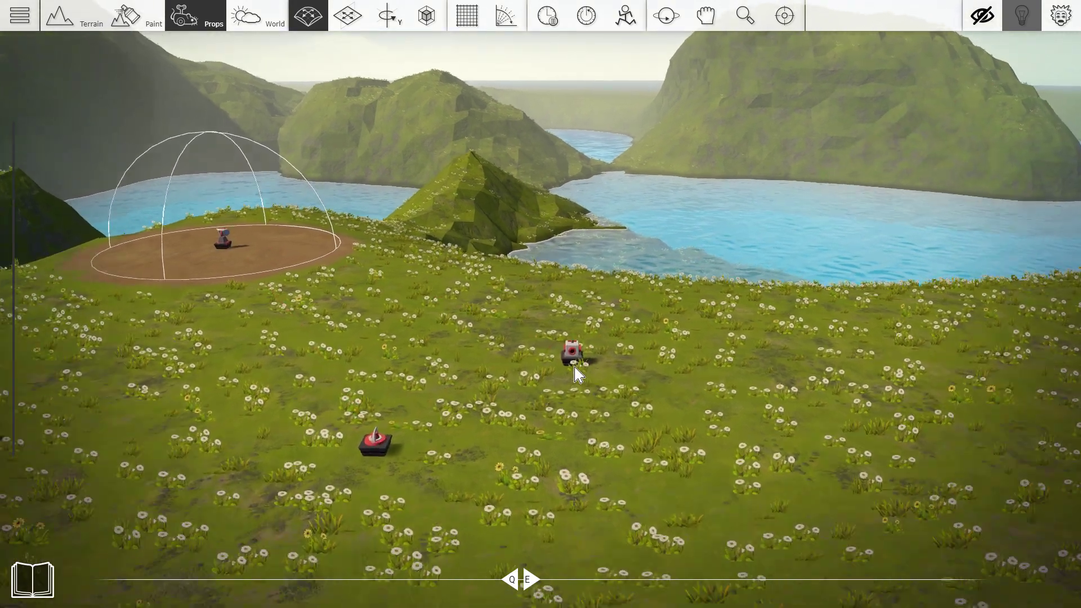
pyautogui.click(574, 367)
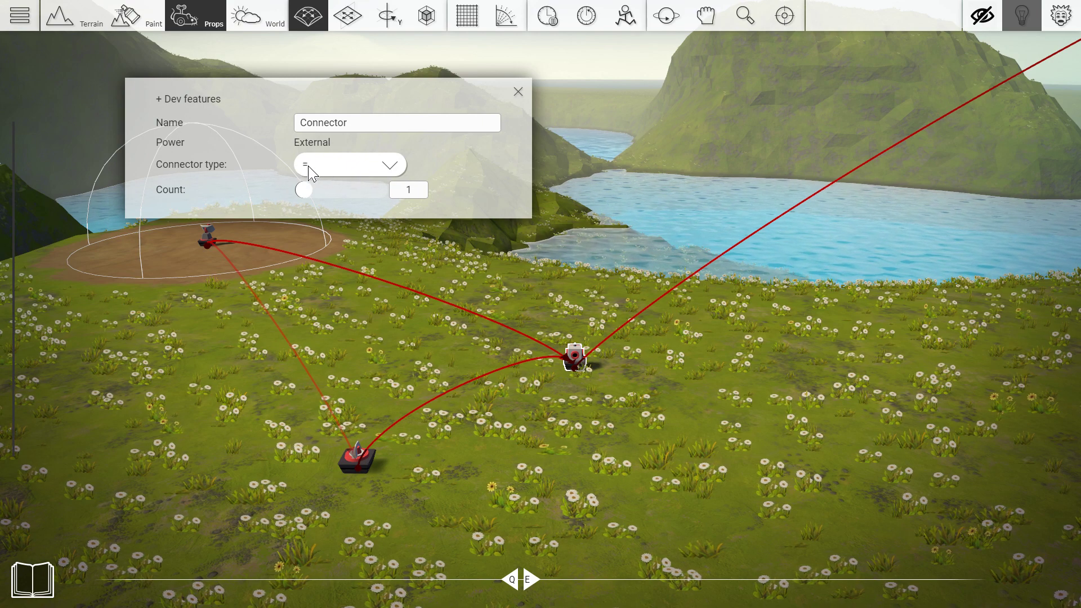
pyautogui.click(517, 92)
# - Examine the wiring from the Sensor through the Timer and Connector to the camera, including the Timer's settings
pyautogui.scroll(1, 343, 480)
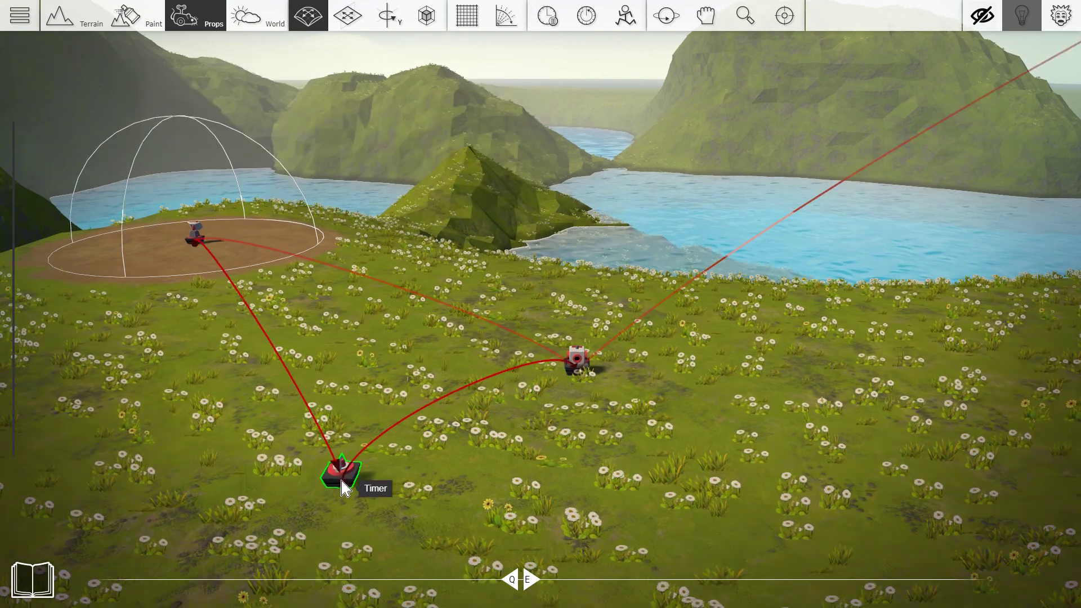
pyautogui.moveTo(342, 480); pyautogui.dragTo(361, 482, button='middle')
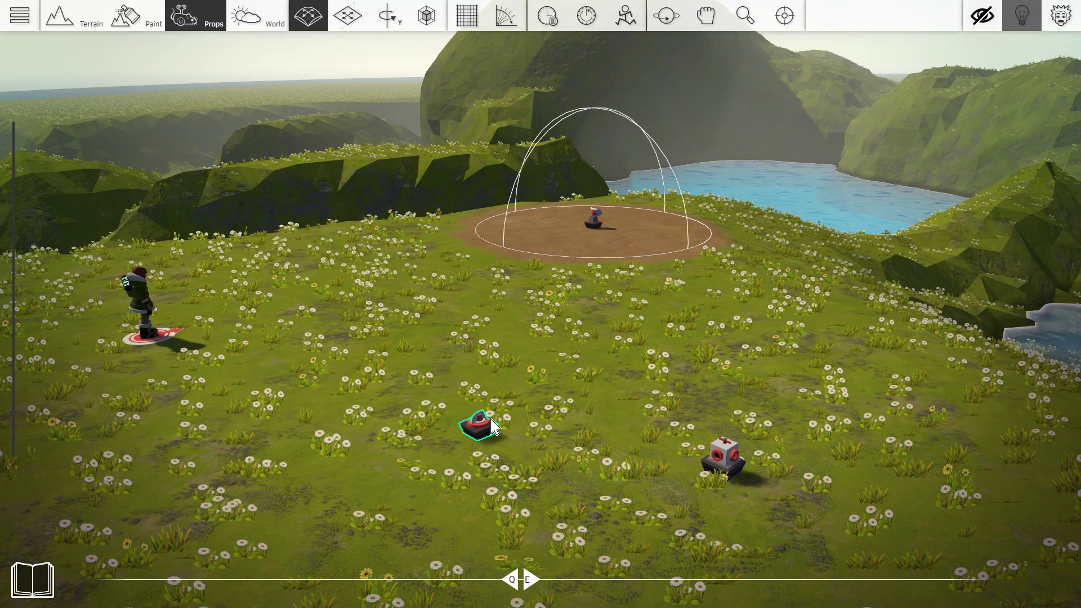
pyautogui.moveTo(692, 451); pyautogui.dragTo(701, 453, button='middle')
pyautogui.press('e')
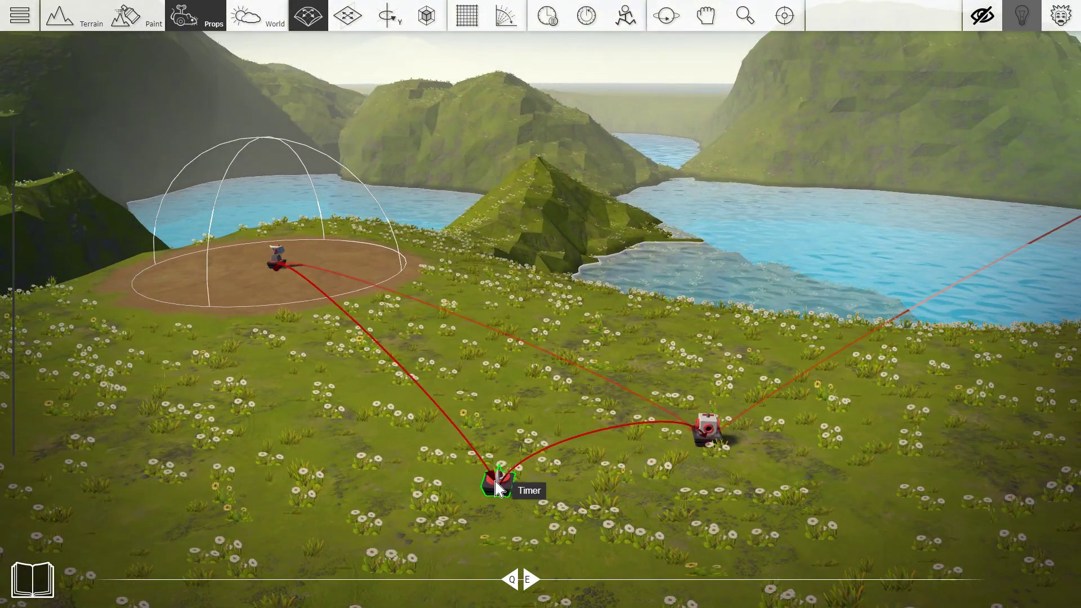
pyautogui.press('e')
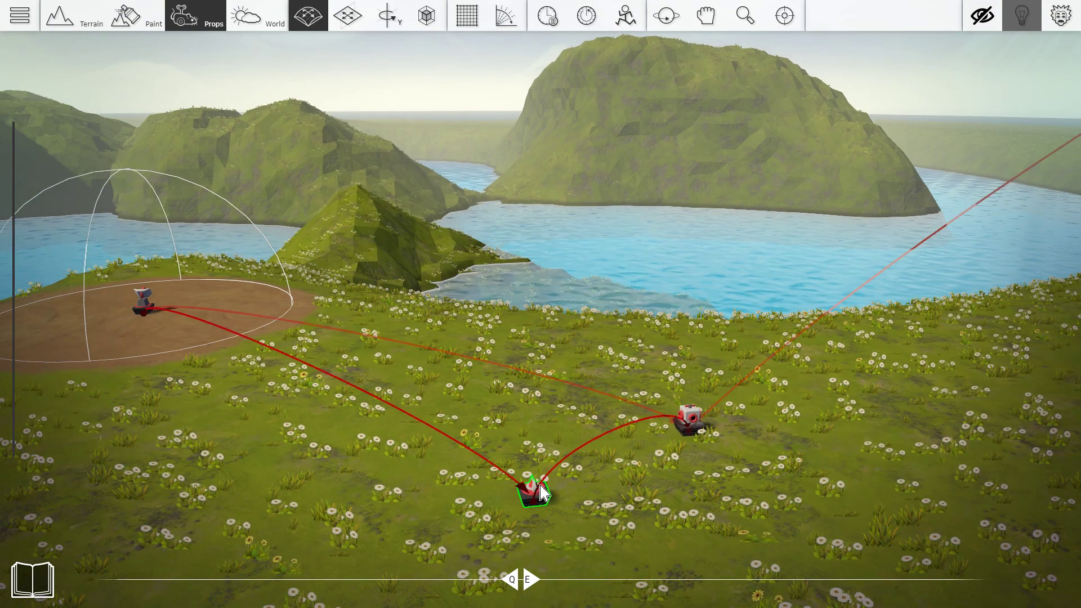
pyautogui.click(523, 485)
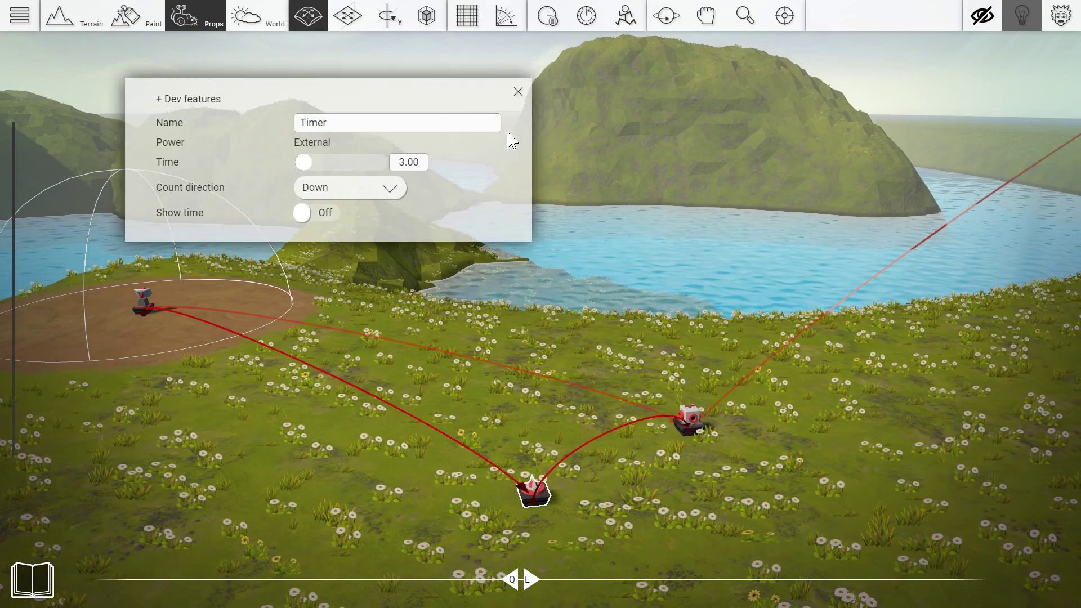
pyautogui.click(519, 91)
pyautogui.scroll(-2, 521, 525)
pyautogui.press('e')
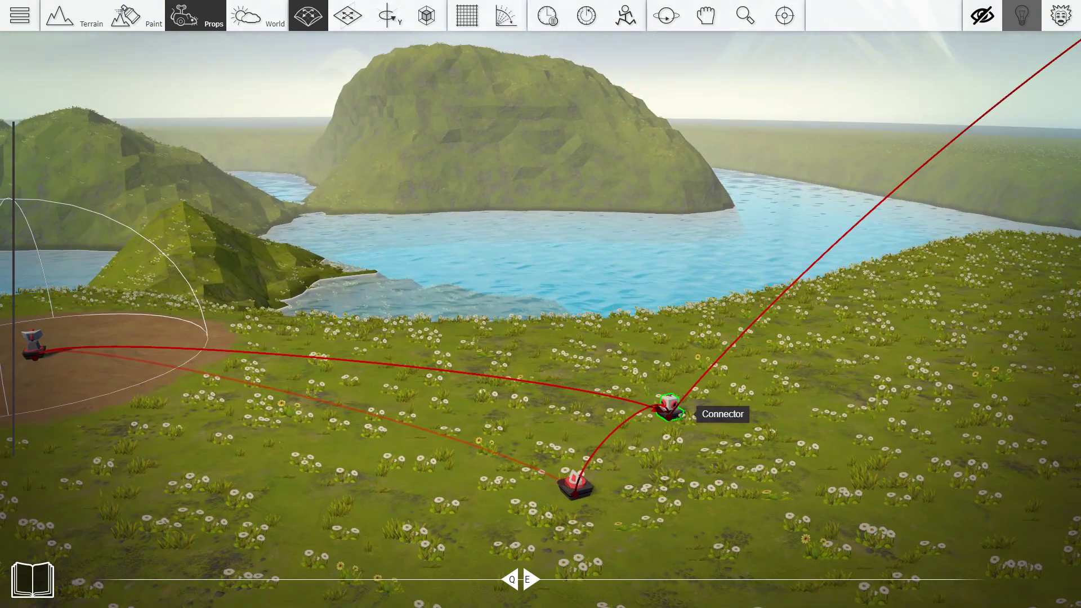
pyautogui.press('d')
pyautogui.scroll(-5, 886, 121)
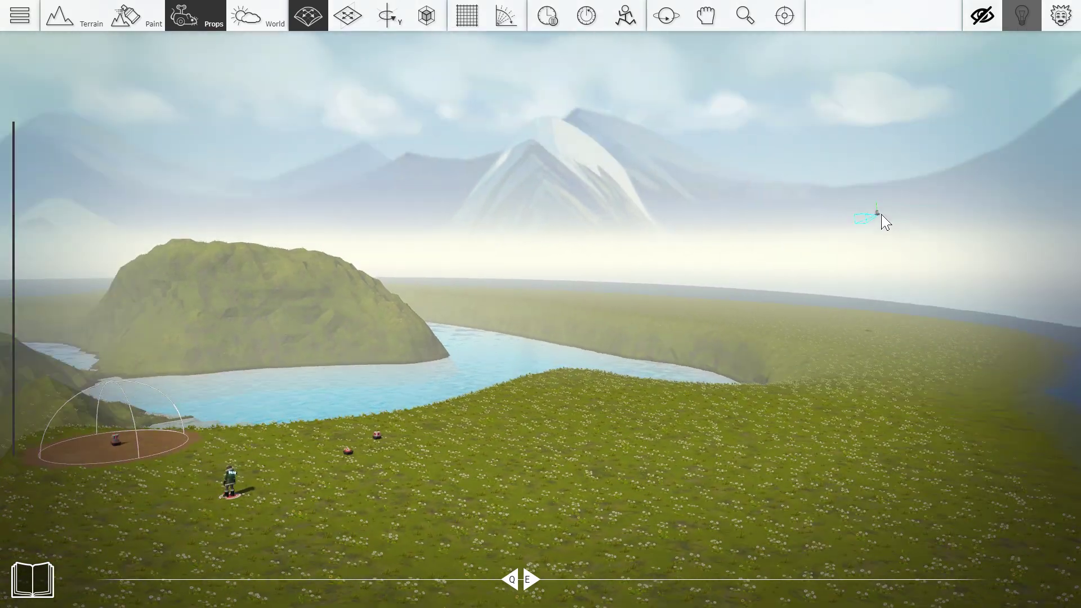
# - Play-test the timed camera setup by moving the player through the dirt patch, and return to editing
pyautogui.moveTo(886, 122); pyautogui.dragTo(750, 229, button='right')
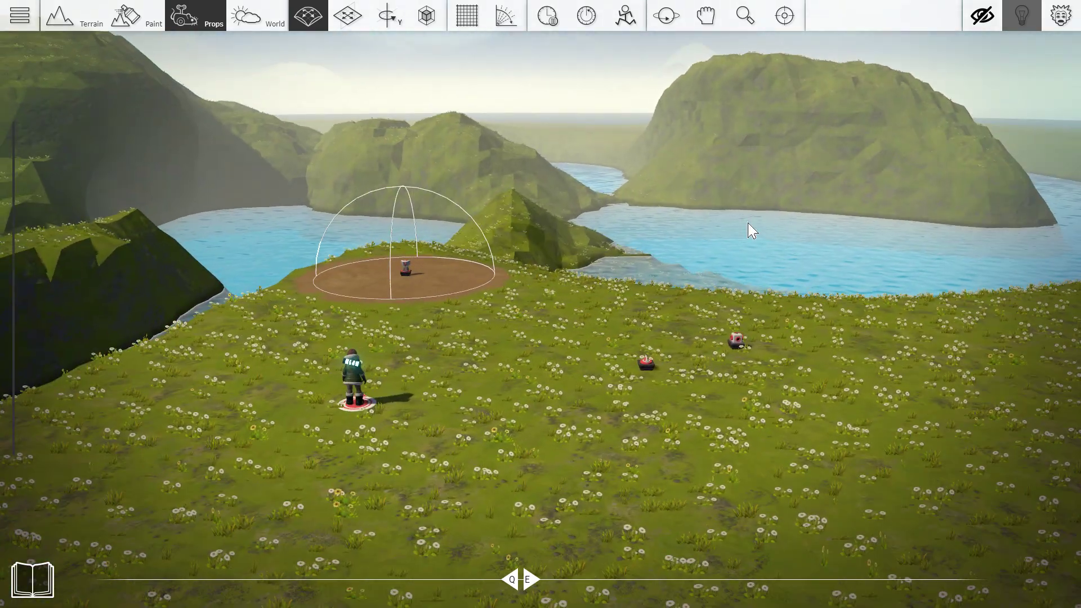
pyautogui.press('Tab')
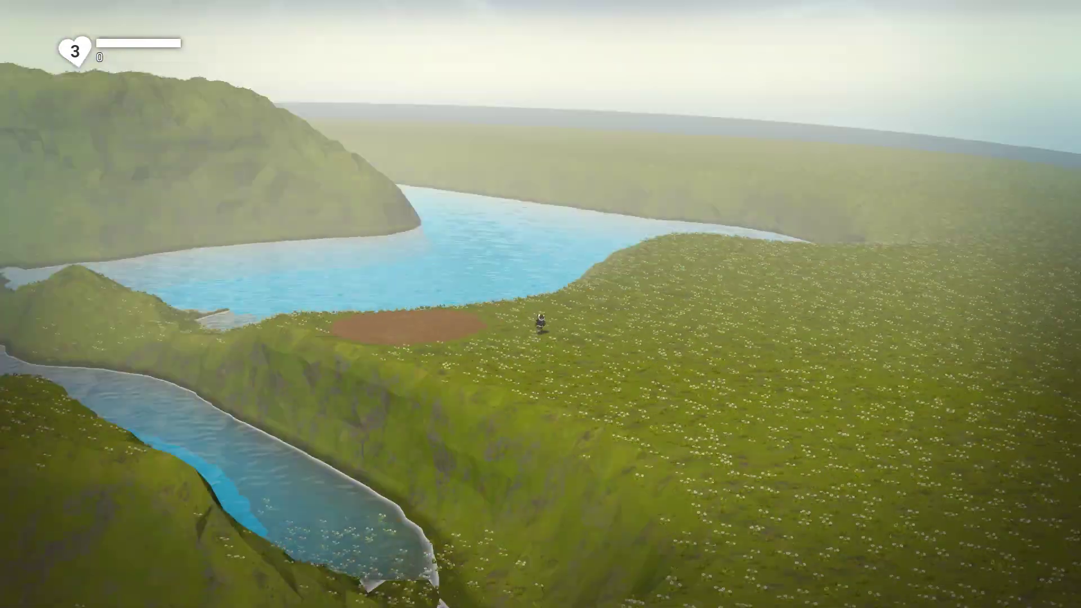
pyautogui.press('Escape')
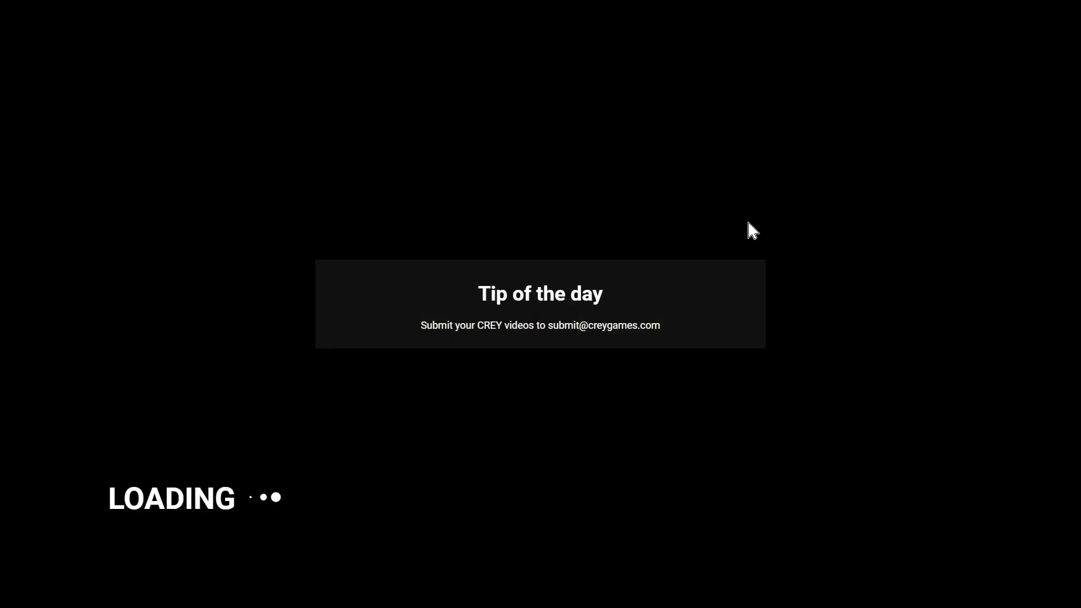
# - Open the settings of the Camera_Free prop and start its camera test
pyautogui.moveTo(705, 246); pyautogui.dragTo(782, 225, button='right')
pyautogui.press('w')
pyautogui.moveTo(647, 270); pyautogui.dragTo(523, 287, button='right')
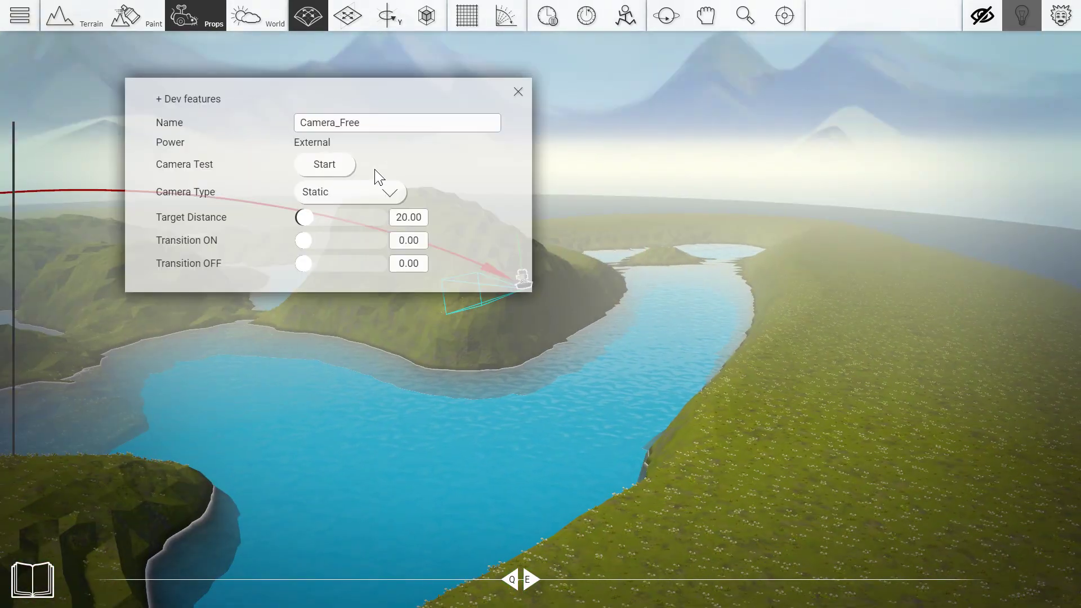
pyautogui.click(339, 167)
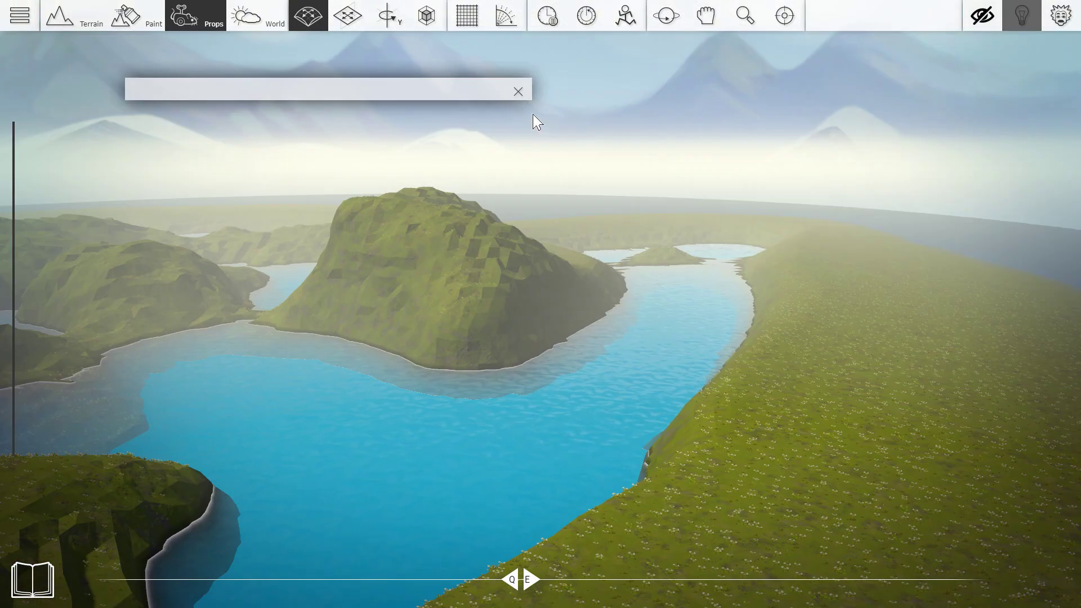
# - Leave the camera test and pick the Directional Mover from the Crey library's Gameplay props
pyautogui.press('s')
pyautogui.moveTo(545, 96); pyautogui.dragTo(462, 107, button='right')
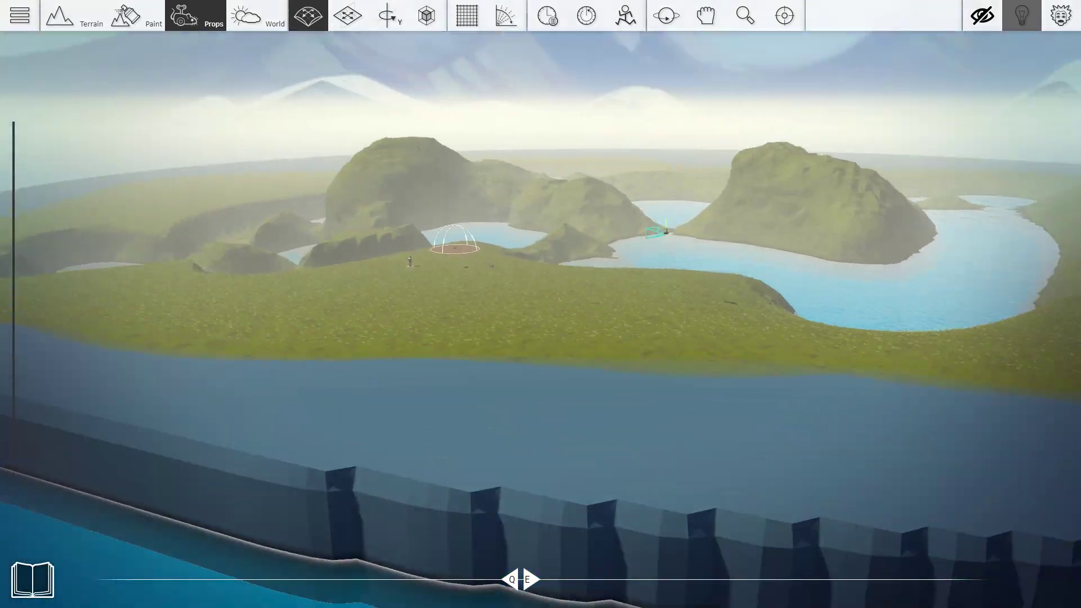
pyautogui.press('Tab')
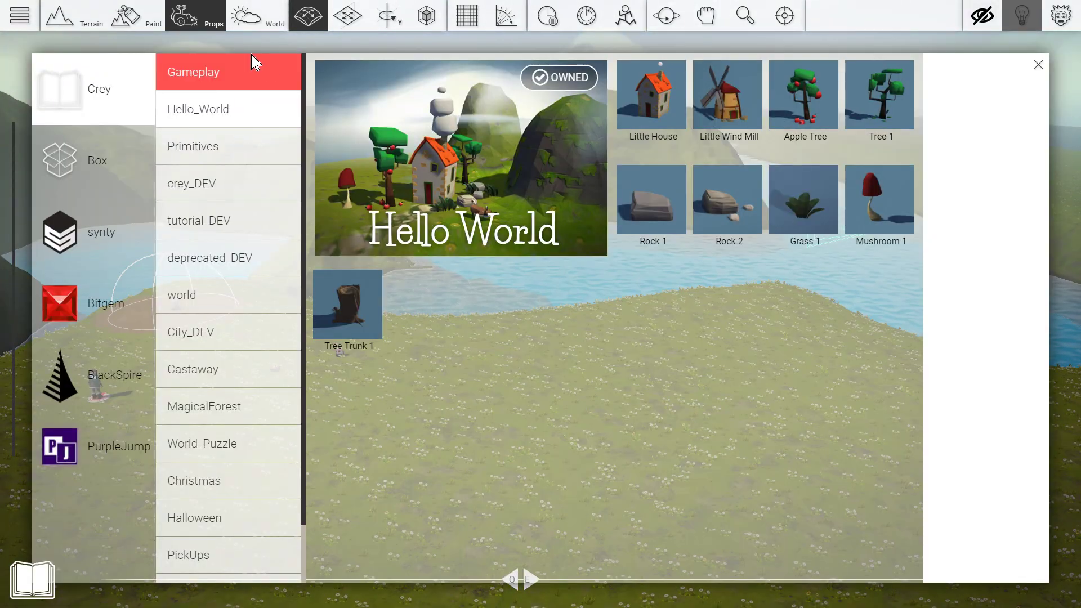
pyautogui.click(251, 59)
pyautogui.scroll(-4, 607, 234)
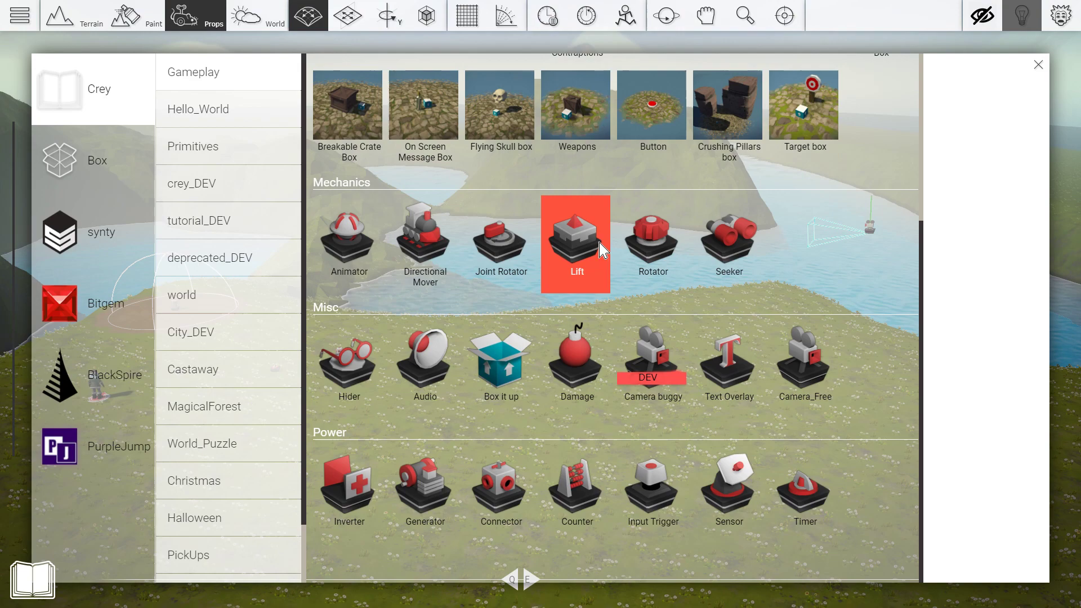
pyautogui.click(410, 287)
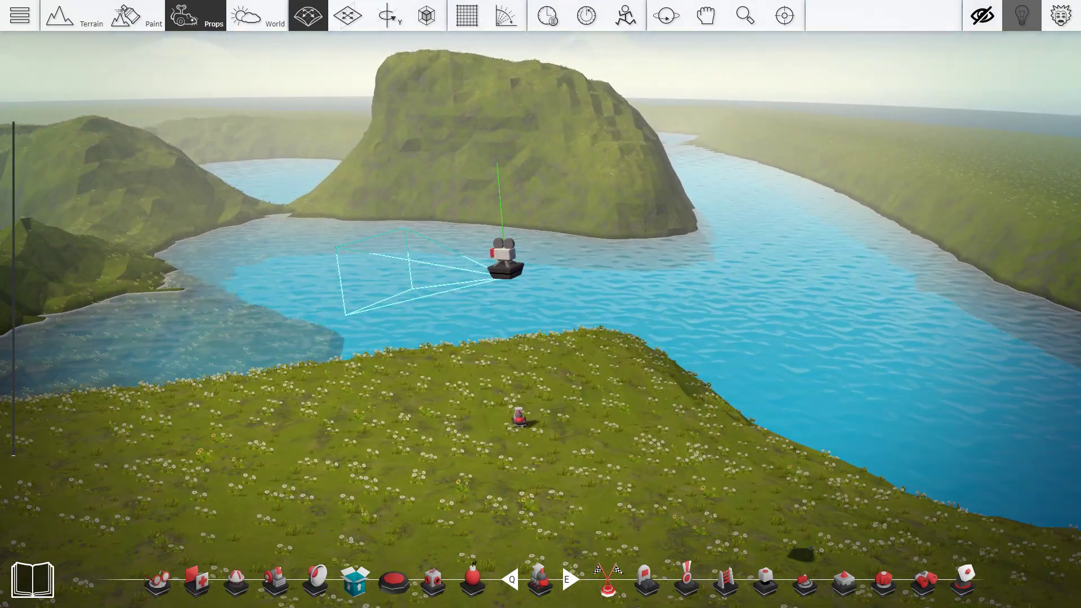
# - Place the Directional Mover in the air beside the Camera_Free prop and turn it around the vertical axis
pyautogui.press('shift')
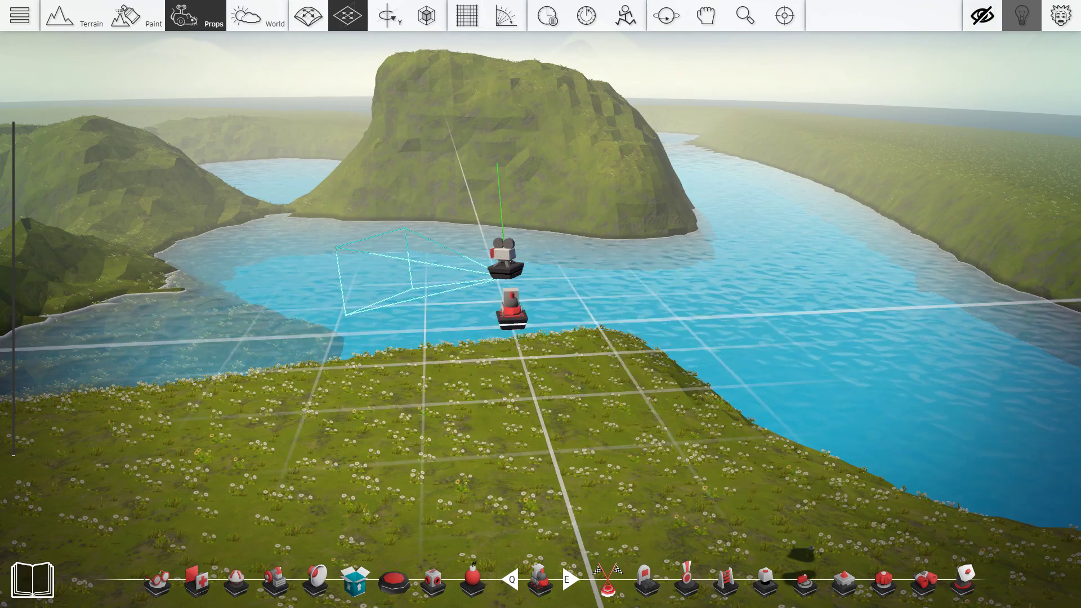
pyautogui.press('shift')
pyautogui.press('shift')
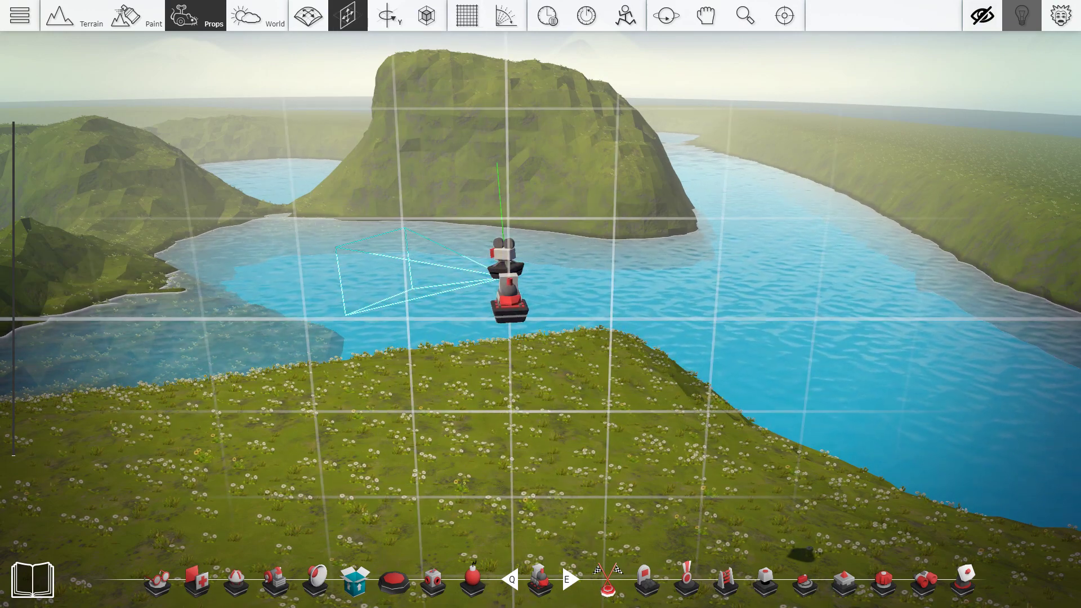
pyautogui.moveTo(510, 299); pyautogui.dragTo(512, 295, button='right')
pyautogui.press('a')
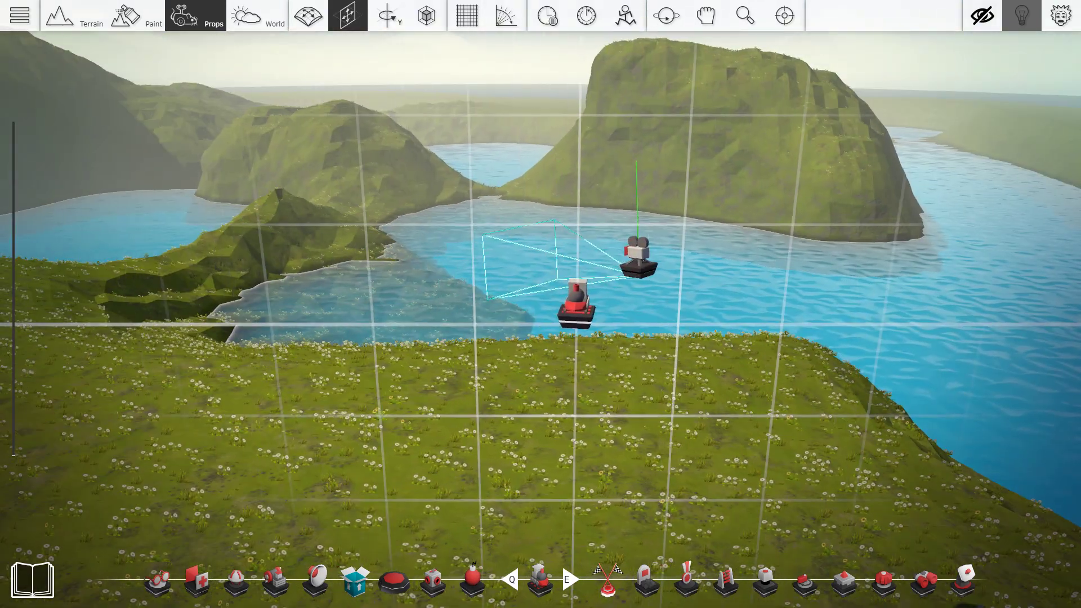
pyautogui.press('ctrl')
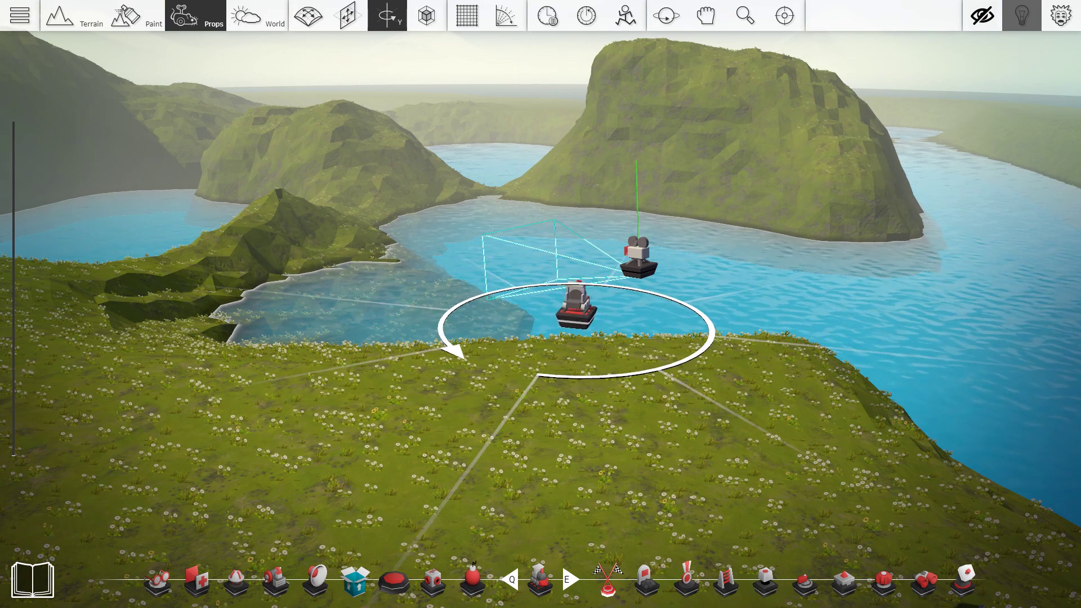
pyautogui.click(577, 322)
# - Attach the Camera_Free prop to the Directional Mover so they move together
pyautogui.moveTo(643, 270); pyautogui.dragTo(645, 274, button='right')
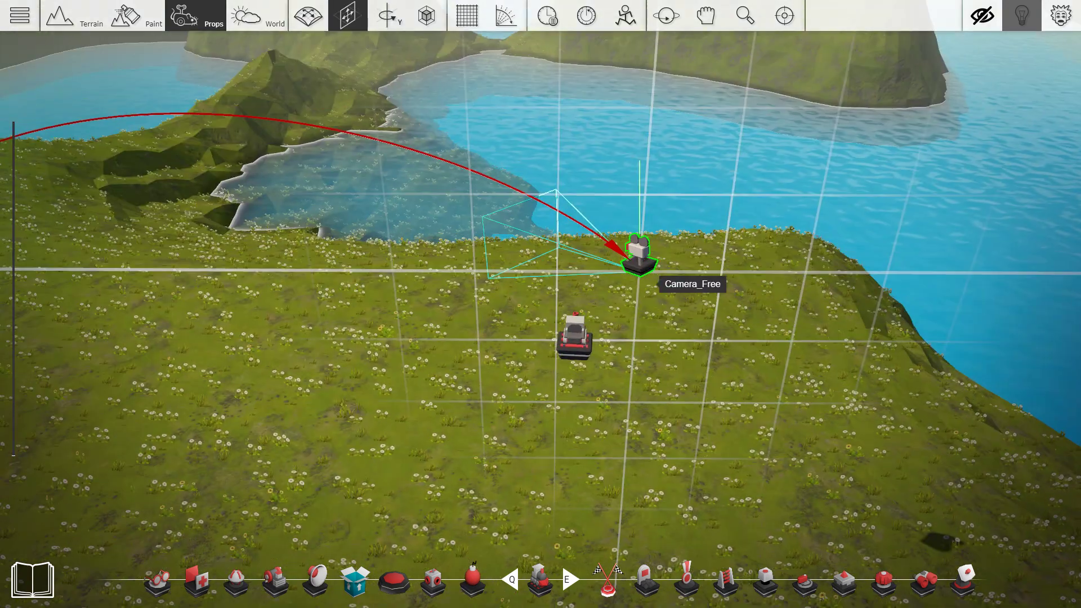
pyautogui.scroll(1, 653, 256)
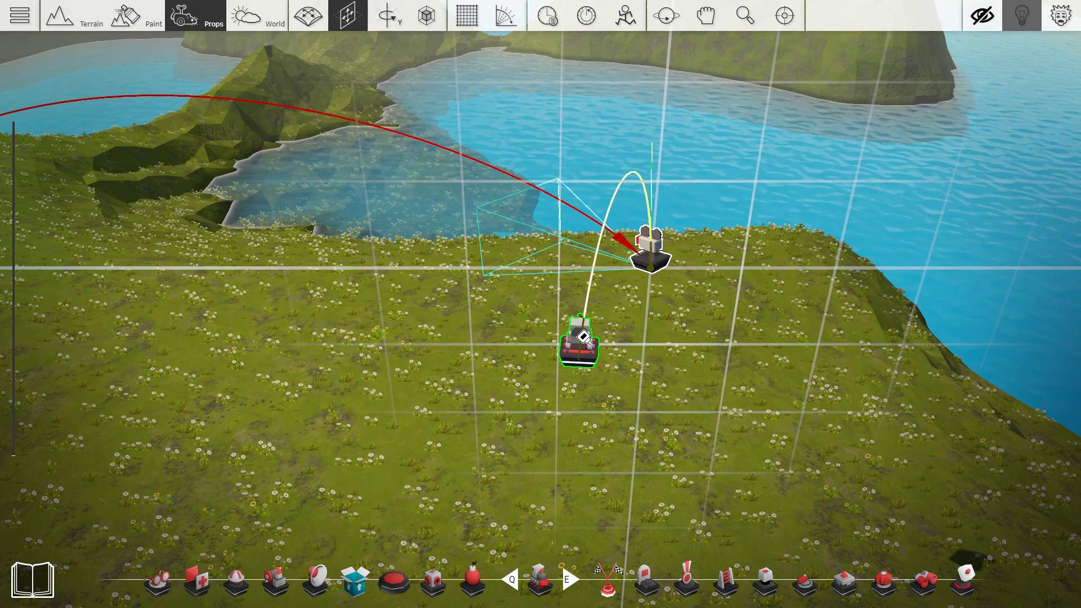
pyautogui.click(636, 337)
pyautogui.click(600, 345)
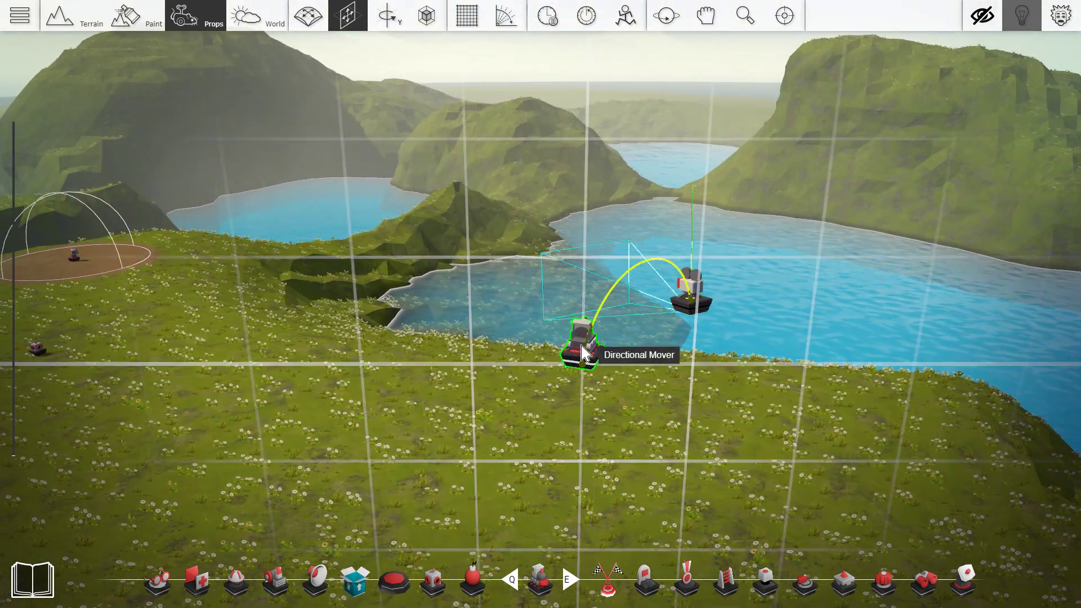
# - Adjust the Directional Mover's Speed On setting and return the moving props to their starting positions
pyautogui.doubleClick(583, 354)
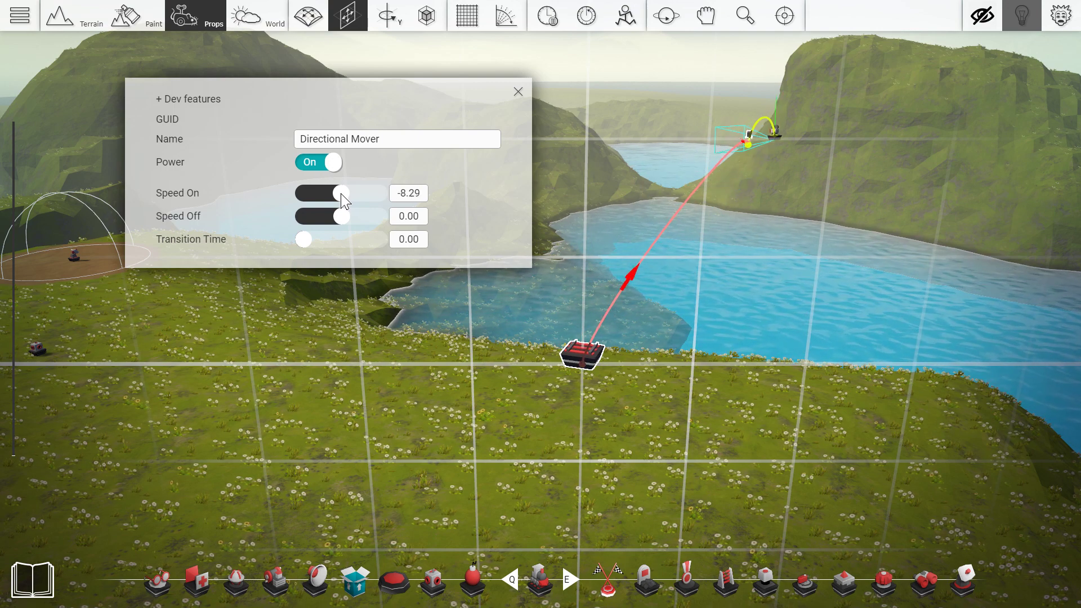
pyautogui.click(518, 91)
pyautogui.click(586, 15)
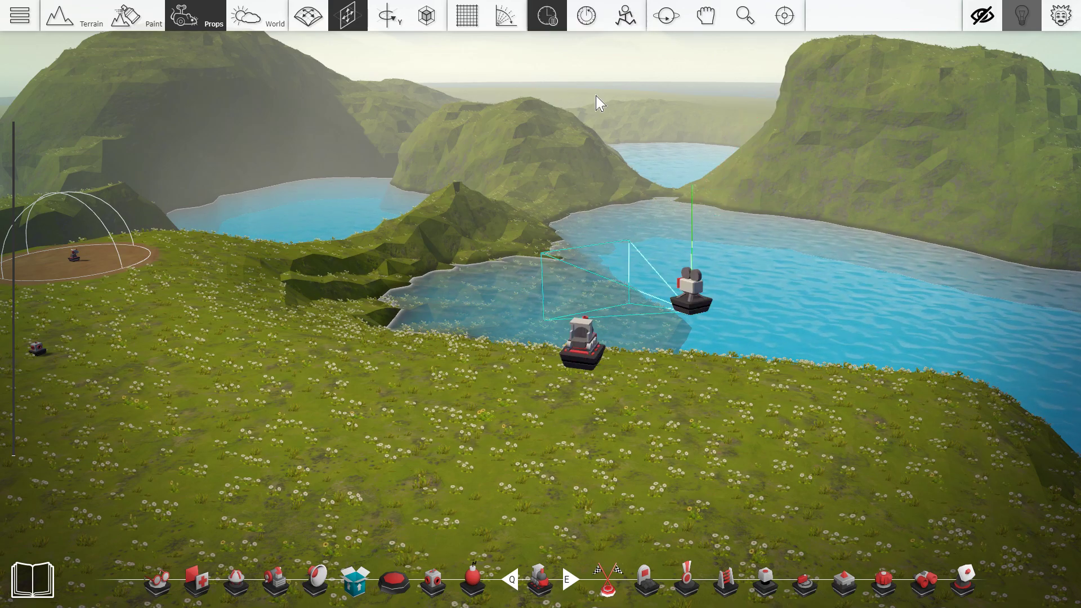
# - Wire the Connector near the dirt patch to the Directional Mover beside the camera
pyautogui.press('a')
pyautogui.moveTo(232, 260); pyautogui.dragTo(261, 268, button='right')
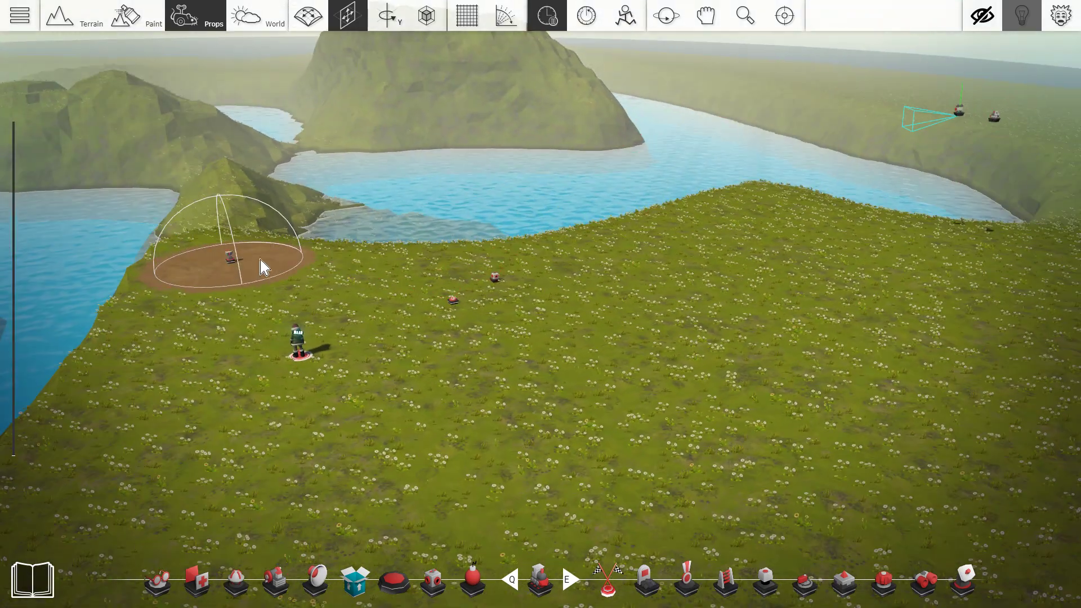
pyautogui.press('w')
pyautogui.scroll(3, 437, 341)
pyautogui.moveTo(435, 341); pyautogui.dragTo(437, 342, button='right')
pyautogui.scroll(-2, 442, 333)
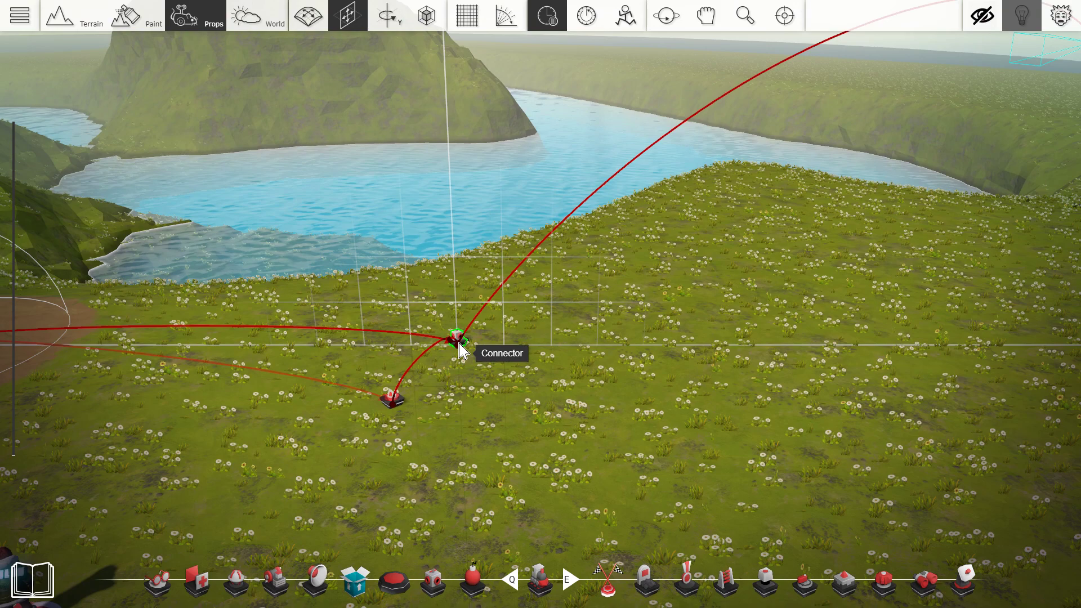
pyautogui.moveTo(499, 332); pyautogui.dragTo(658, 254)
pyautogui.press('d')
pyautogui.scroll(-3, 619, 303)
pyautogui.press('w')
pyautogui.press('d')
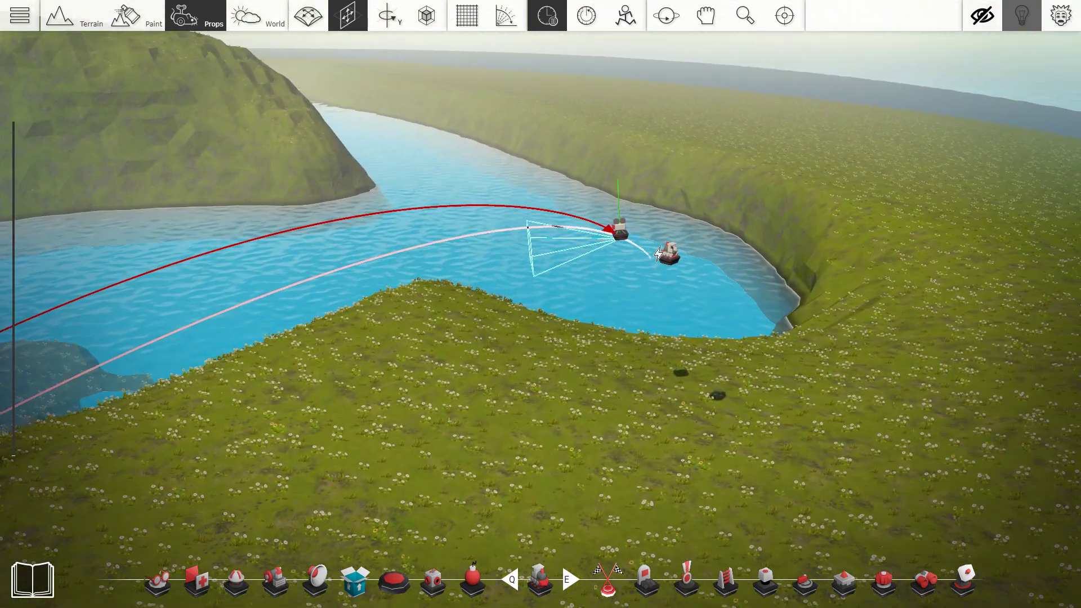
pyautogui.moveTo(672, 256); pyautogui.dragTo(653, 239, button='right')
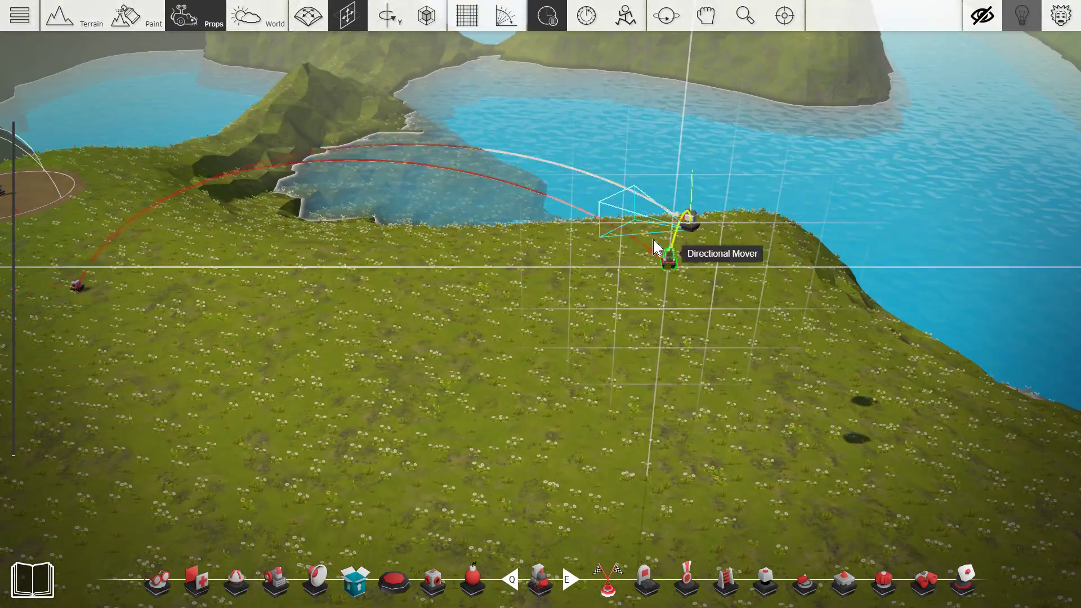
# - Play-test the moving camera by walking the player into the dirt patch, and return to editing
pyautogui.press('F5')
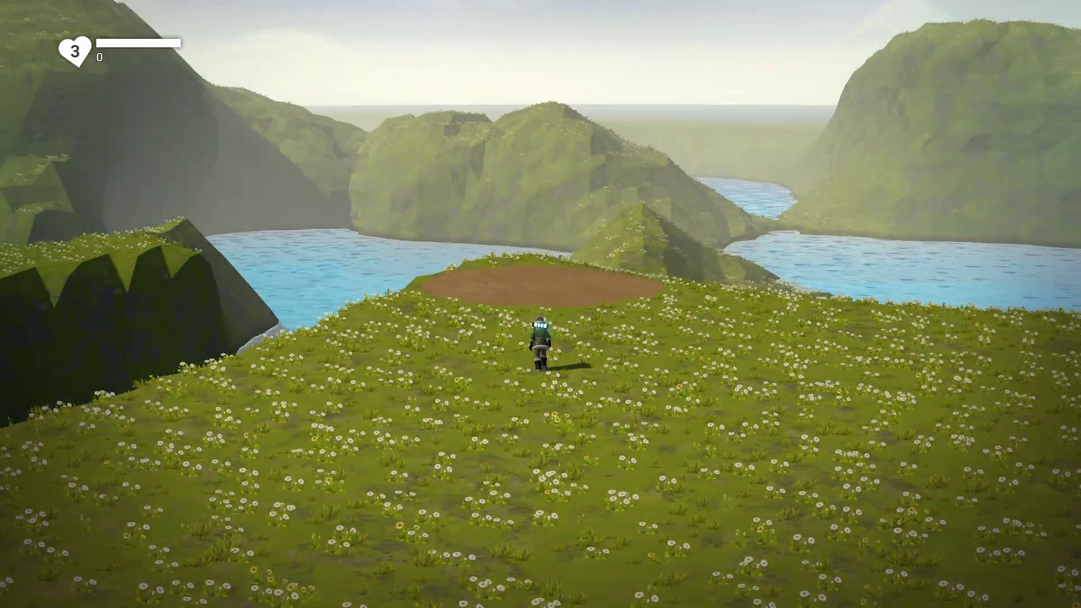
pyautogui.press('w')
pyautogui.press('w')
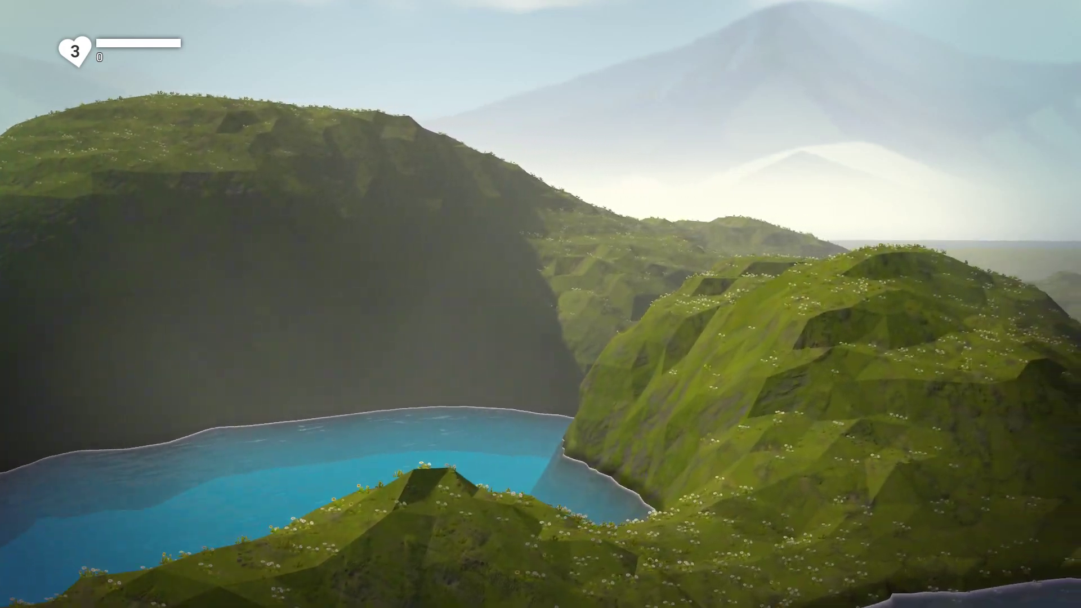
pyautogui.press('Tab')
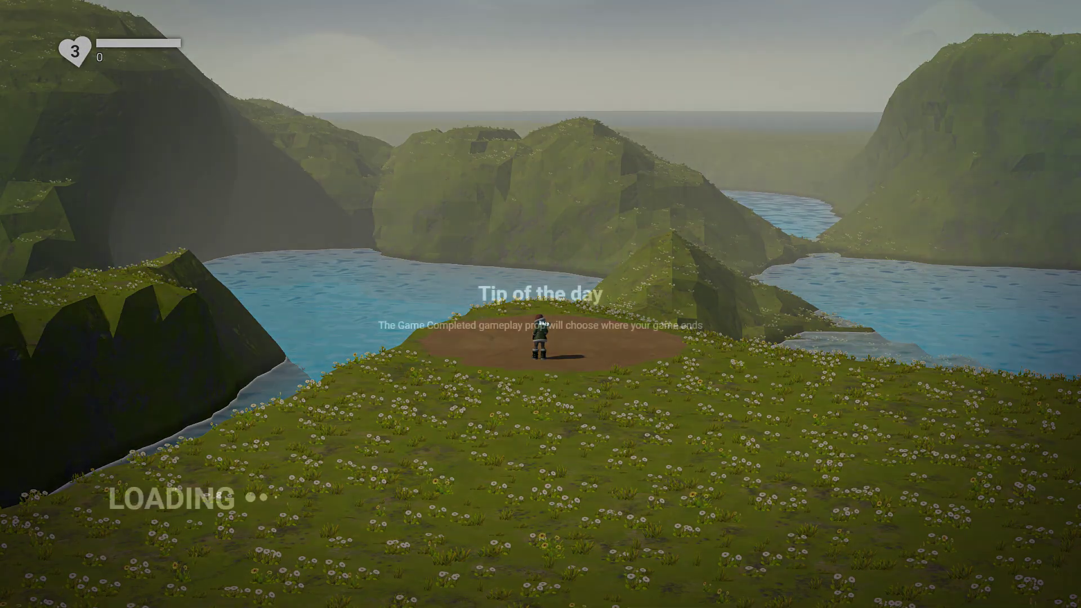
# - Turn the joined Camera_Free and Directional Mover around the vertical axis to face the opposite direction
pyautogui.scroll(-2, 596, 276)
pyautogui.scroll(3, 642, 295)
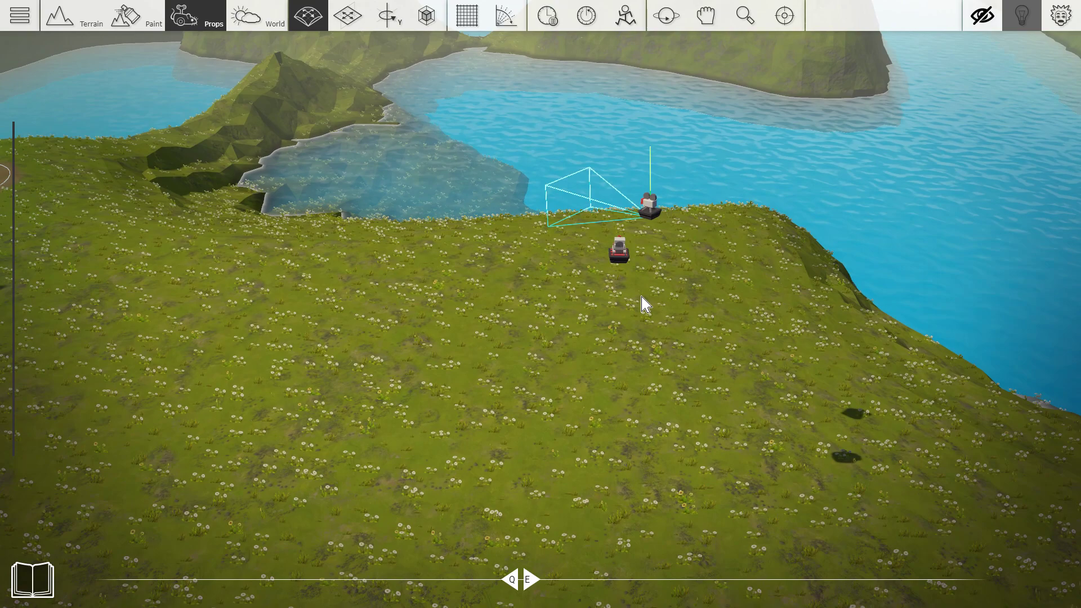
pyautogui.moveTo(705, 163); pyautogui.dragTo(707, 149, button='right')
pyautogui.scroll(-2, 670, 237)
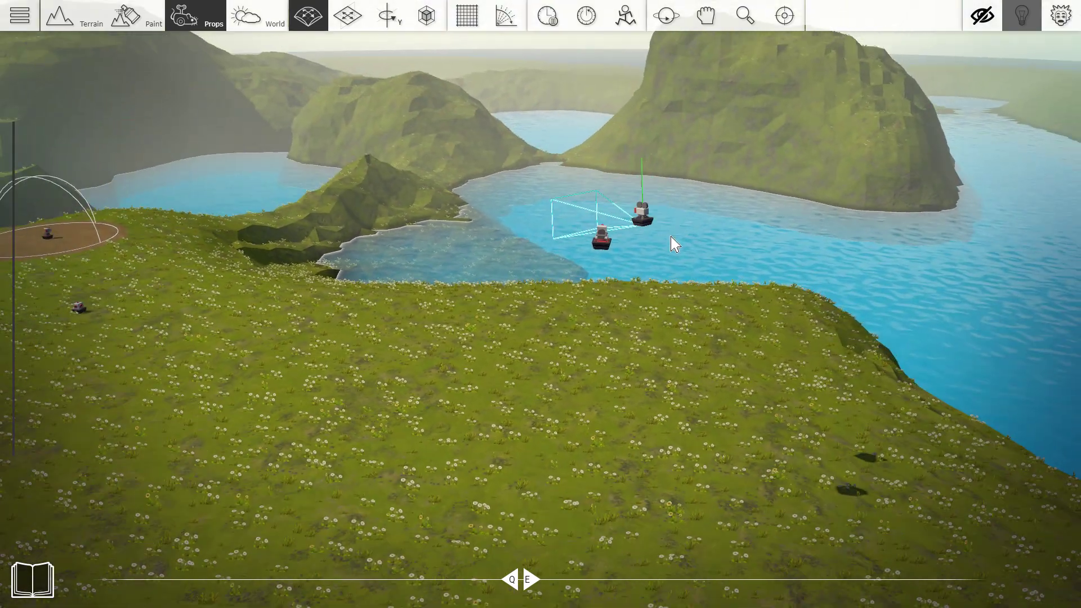
pyautogui.moveTo(642, 221); pyautogui.dragTo(639, 301, button='middle')
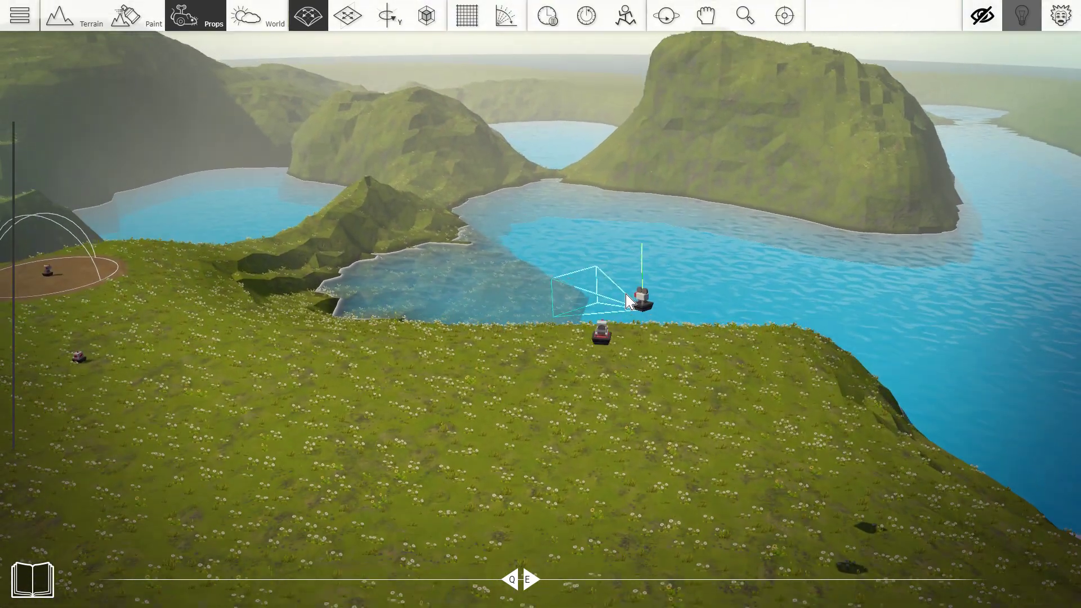
pyautogui.scroll(1, 646, 307)
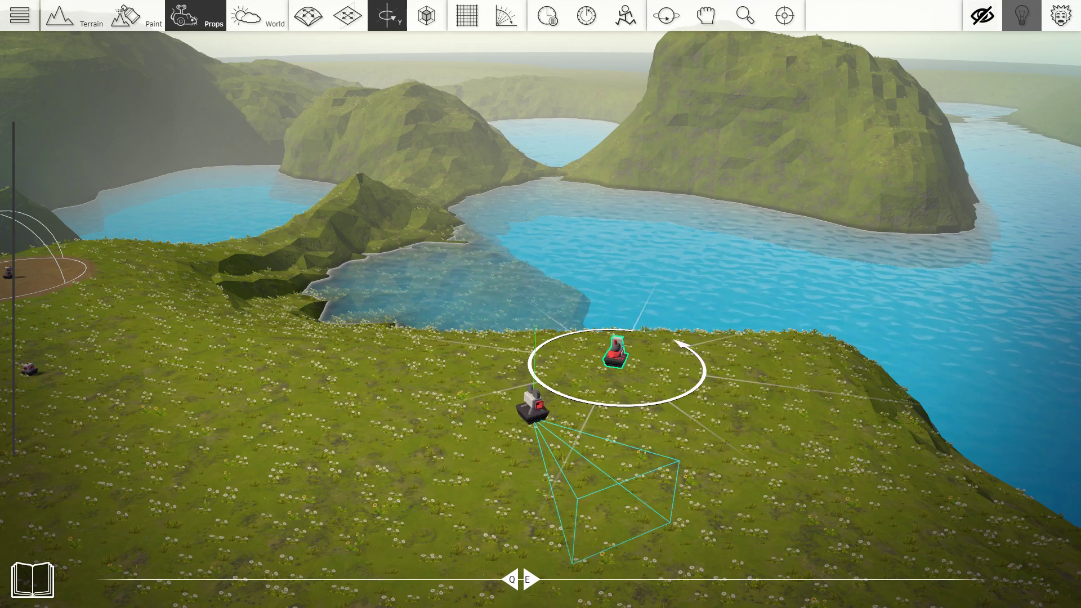
pyautogui.press('w')
# - Move the camera and Directional Mover across the water to face the dirt patch, and test the camera view
pyautogui.moveTo(532, 406); pyautogui.dragTo(302, 102)
pyautogui.moveTo(323, 73); pyautogui.dragTo(425, 221, button='right')
pyautogui.press('w')
pyautogui.click(472, 298)
pyautogui.click(342, 165)
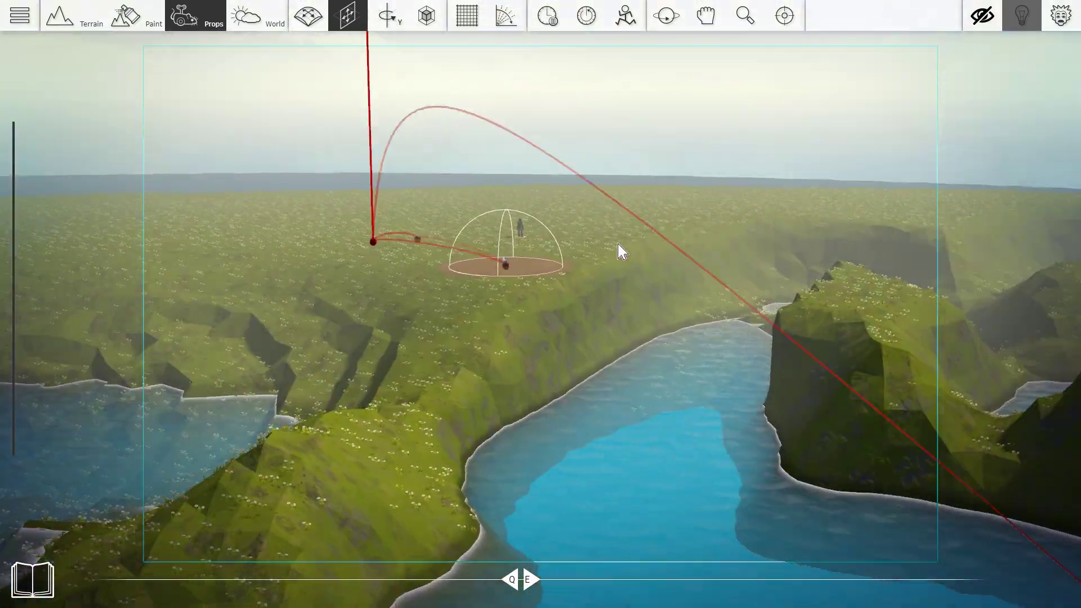
pyautogui.press('s')
pyautogui.moveTo(617, 243); pyautogui.dragTo(597, 232, button='right')
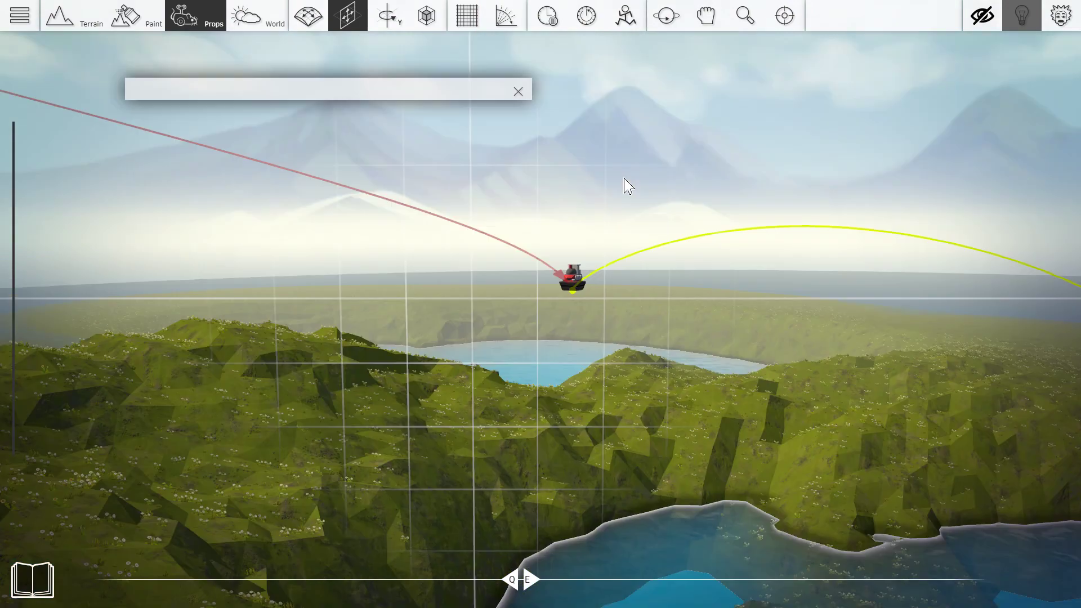
pyautogui.click(518, 92)
# - Play-test the repositioned moving camera by walking the player onto the dirt patch, and return to editing
pyautogui.press('Tab')
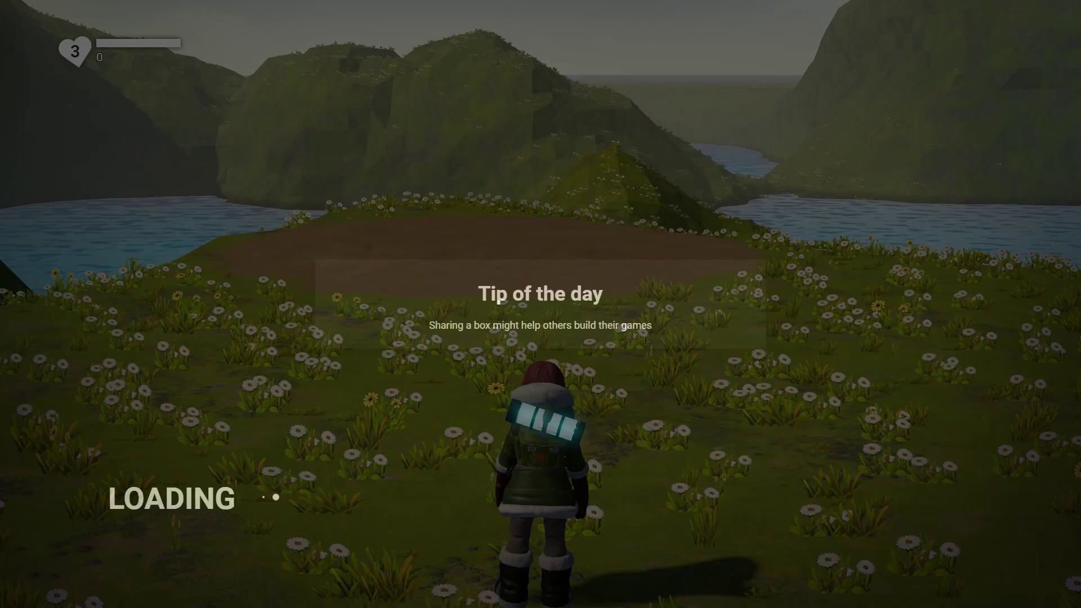
pyautogui.scroll(-5, 541, 304)
pyautogui.press('w')
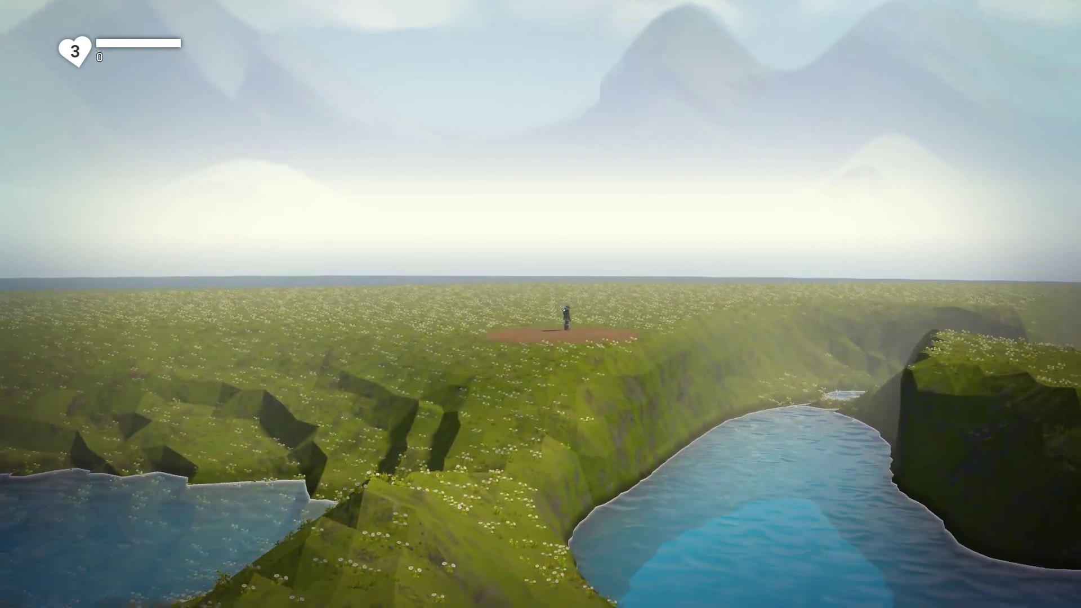
pyautogui.press('F5')
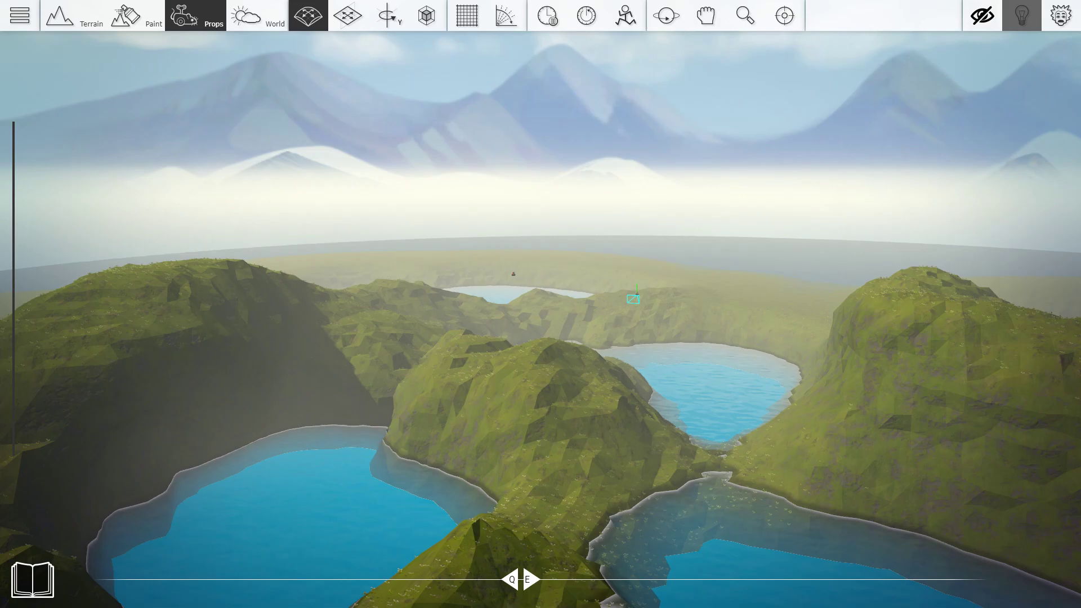
# - Review the Timer's wiring, play-test the sequence once more from the dirt patch, and return to editing
pyautogui.scroll(5, 570, 252)
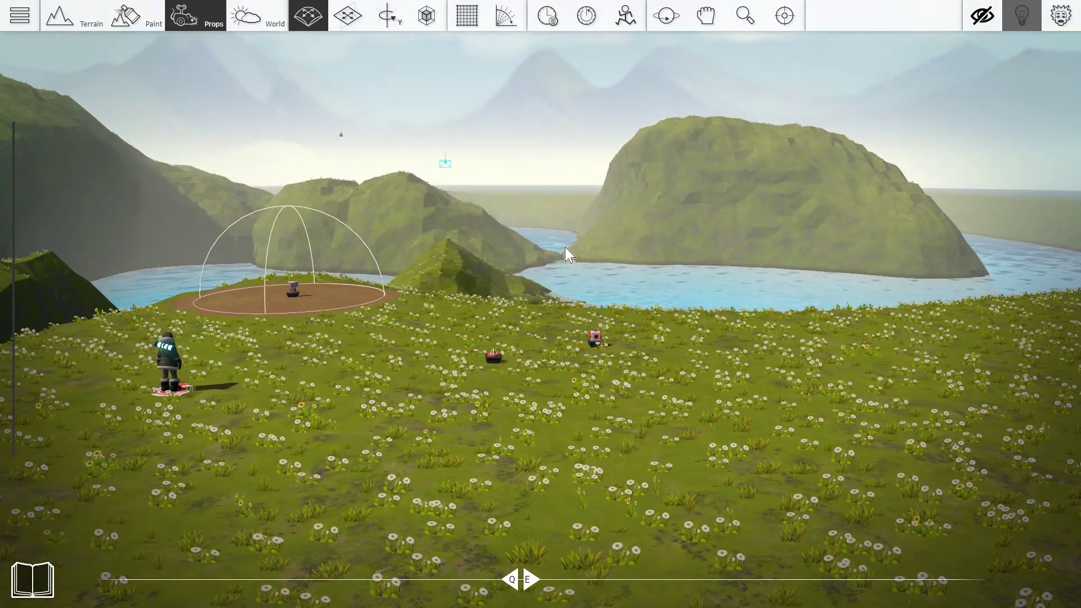
pyautogui.moveTo(569, 252); pyautogui.dragTo(535, 265, button='right')
pyautogui.scroll(3, 567, 269)
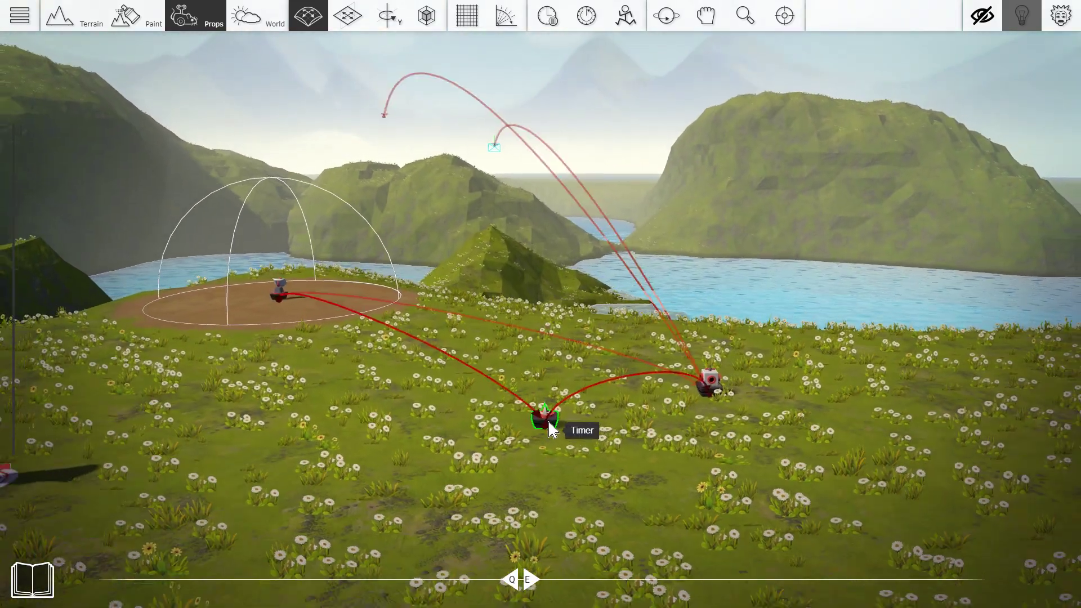
pyautogui.click(548, 428)
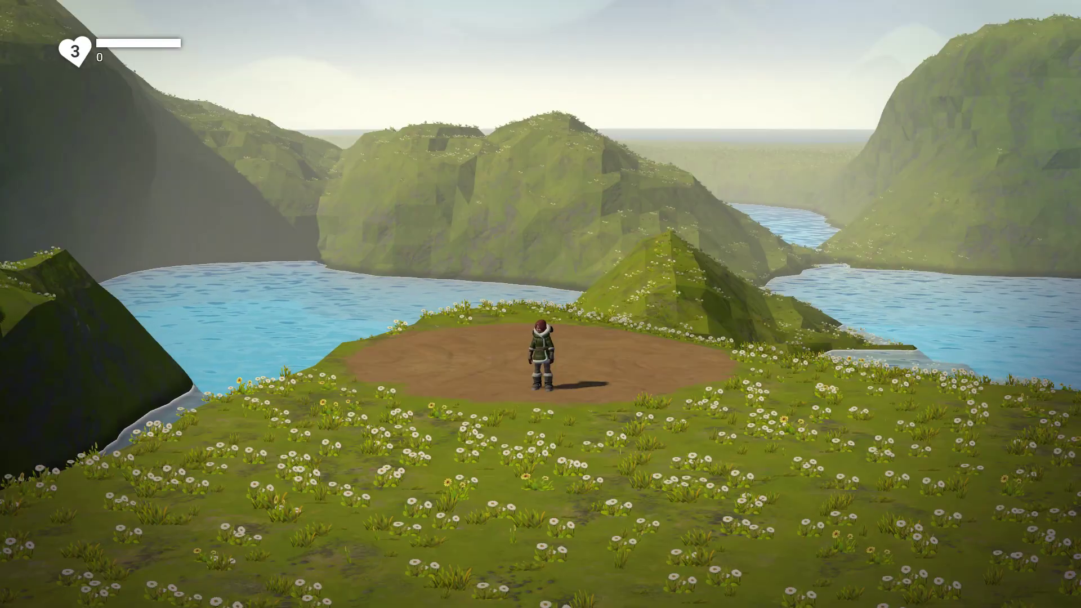
pyautogui.press('Escape')
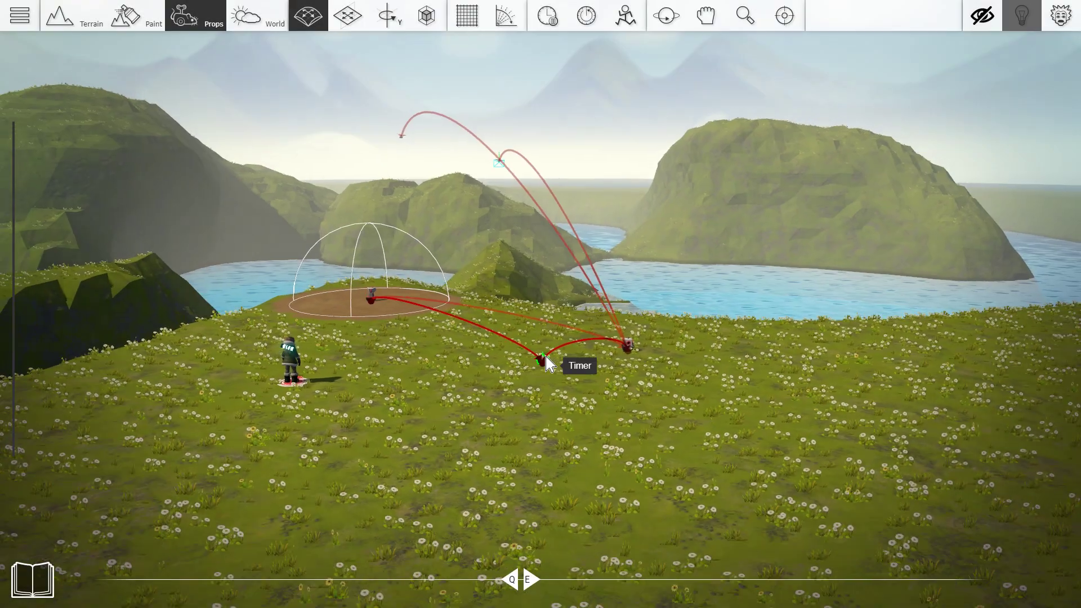
# - Examine the Timer's links with the Sensor and Connector near the dirt patch
pyautogui.scroll(3, 557, 362)
pyautogui.moveTo(557, 362); pyautogui.dragTo(567, 381, button='middle')
pyautogui.scroll(-3, 567, 381)
pyautogui.moveTo(567, 381); pyautogui.dragTo(570, 445, button='right')
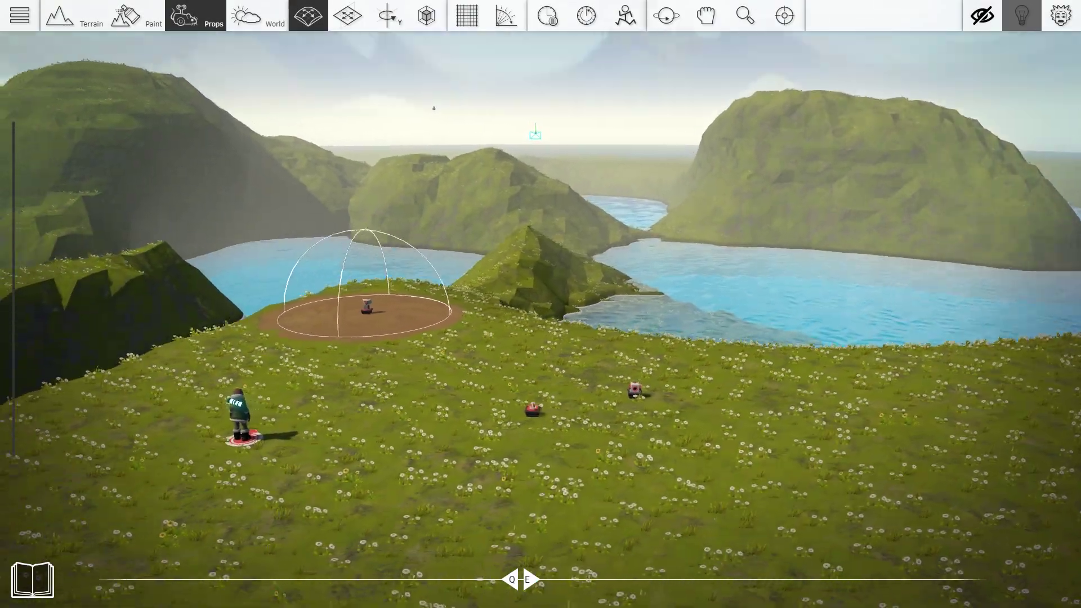
pyautogui.scroll(3, 571, 445)
pyautogui.scroll(-1, 570, 445)
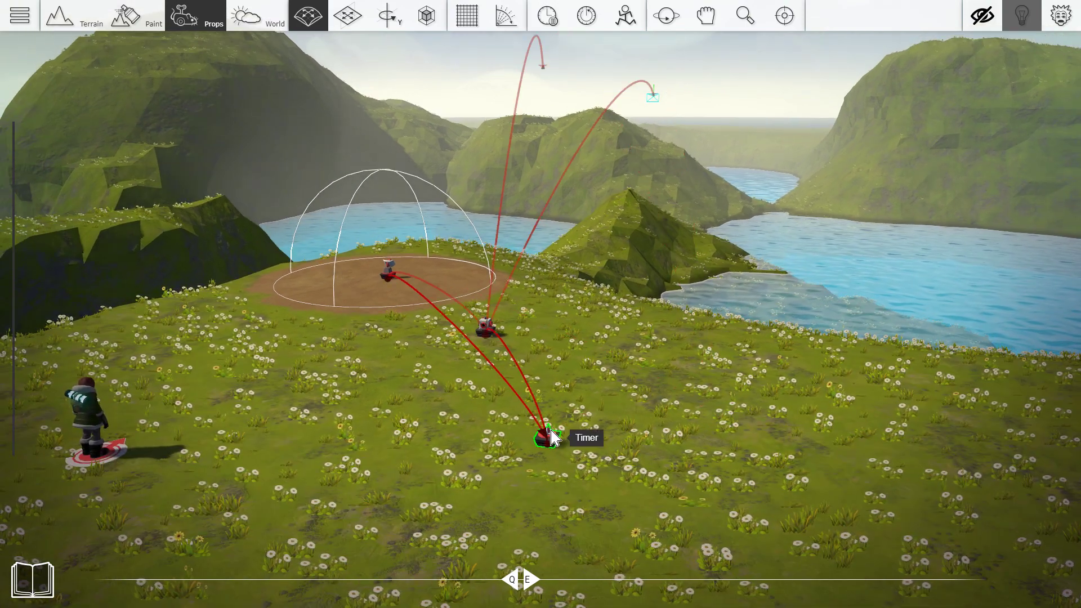
# - Trace the links between the Sensor, Timer and Connector beside the dirt patch, and review the Connector's settings
pyautogui.moveTo(571, 445); pyautogui.dragTo(513, 359, button='right')
pyautogui.scroll(2, 513, 359)
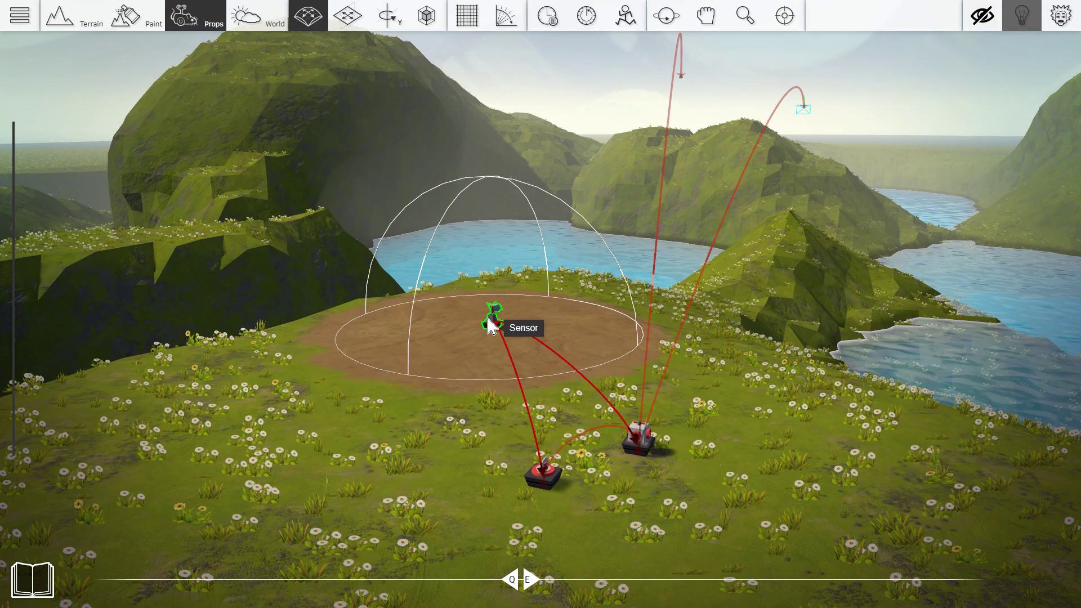
pyautogui.moveTo(488, 319); pyautogui.dragTo(566, 421, button='right')
pyautogui.scroll(1, 485, 324)
pyautogui.scroll(-1, 567, 423)
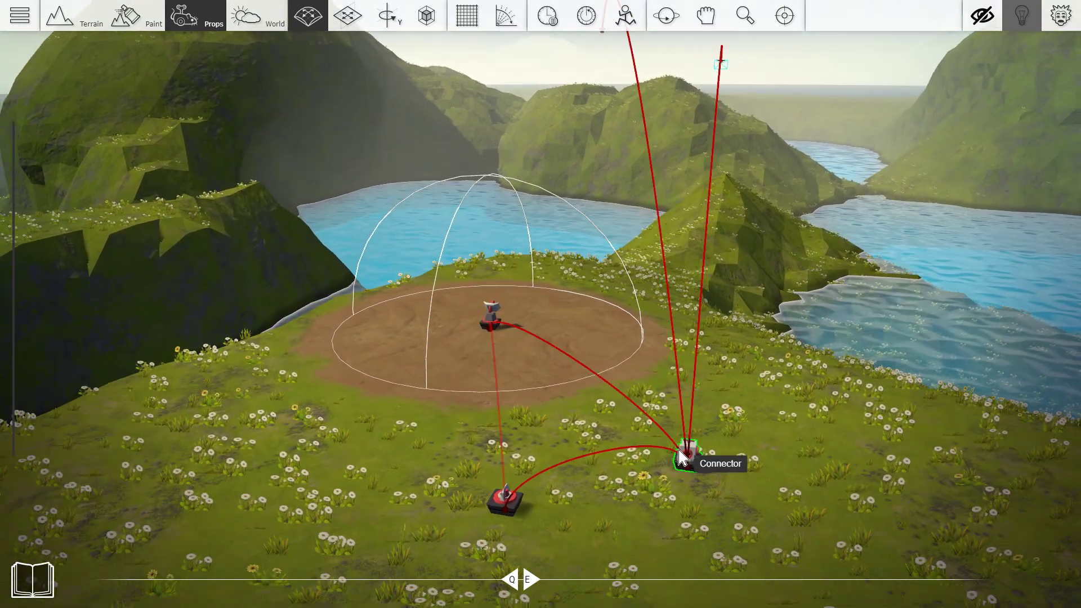
pyautogui.scroll(1, 513, 318)
pyautogui.scroll(-1, 507, 383)
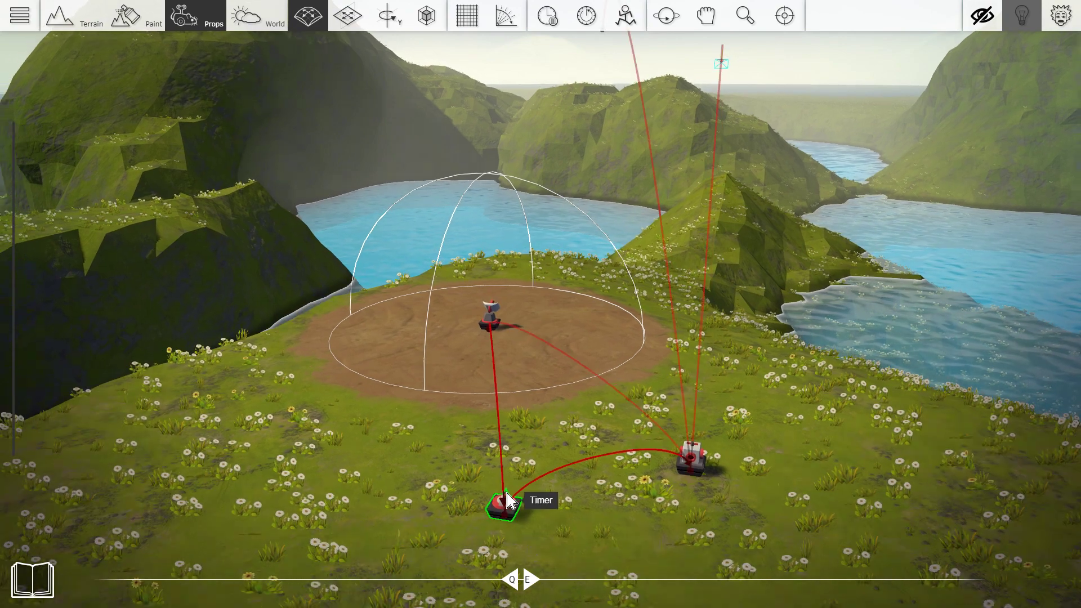
pyautogui.scroll(3, 577, 487)
pyautogui.scroll(-2, 523, 416)
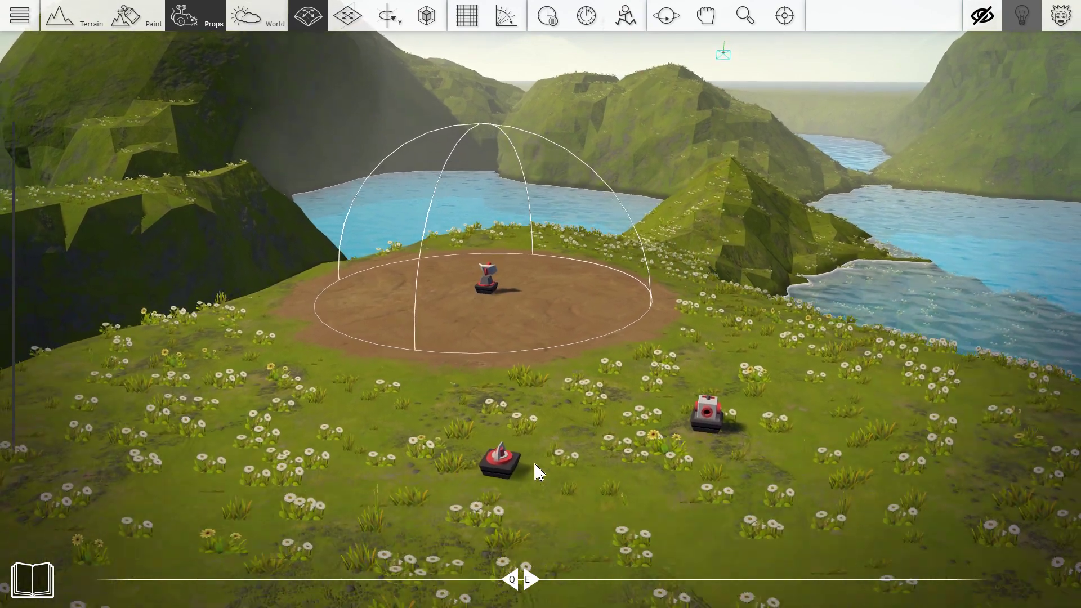
pyautogui.scroll(1, 530, 474)
pyautogui.scroll(1, 499, 478)
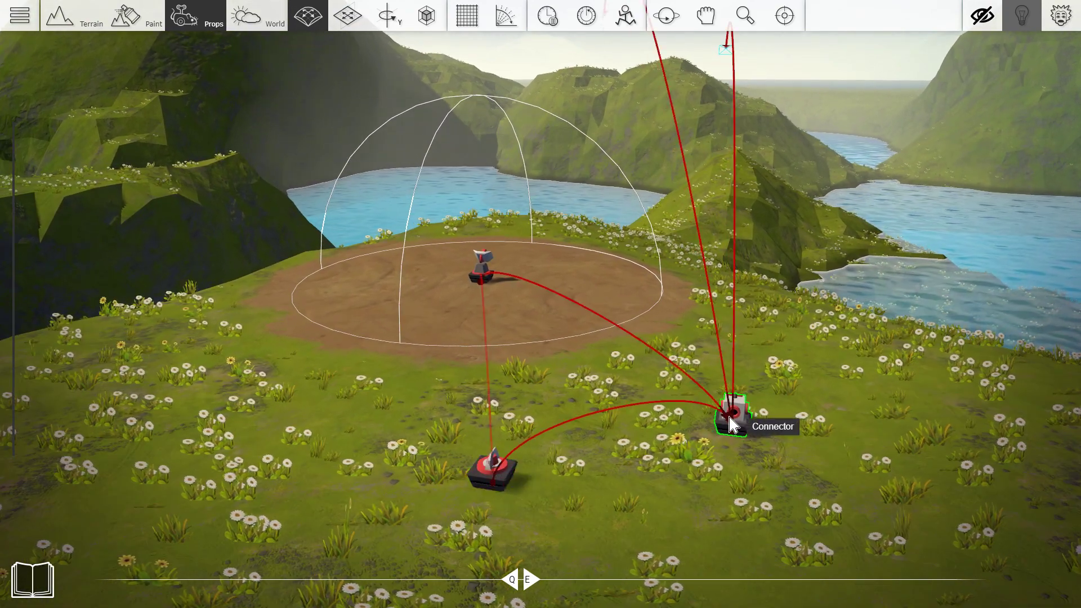
pyautogui.click(693, 423)
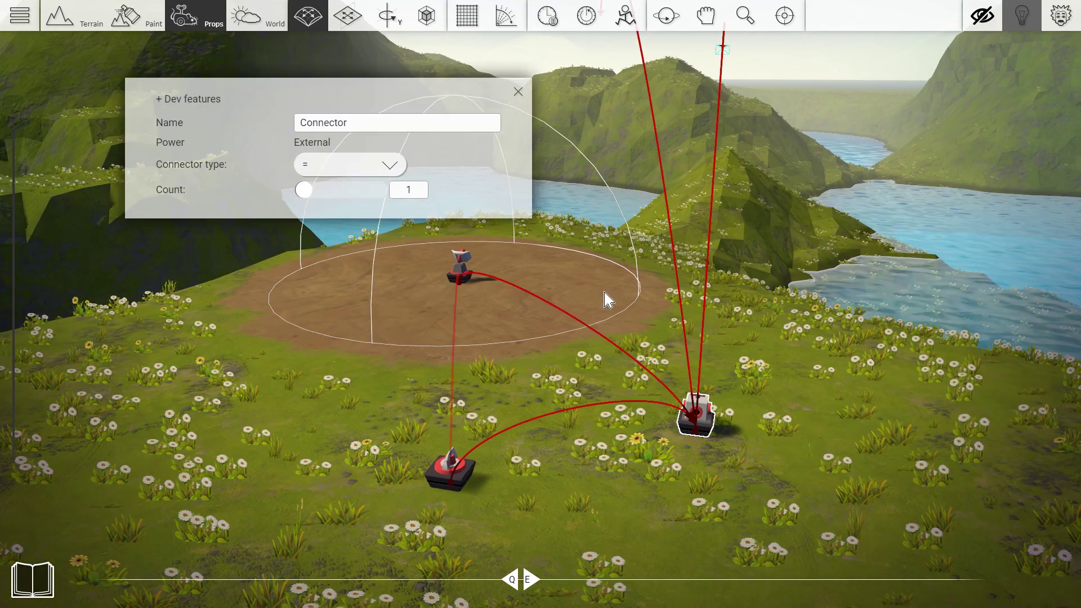
pyautogui.click(518, 91)
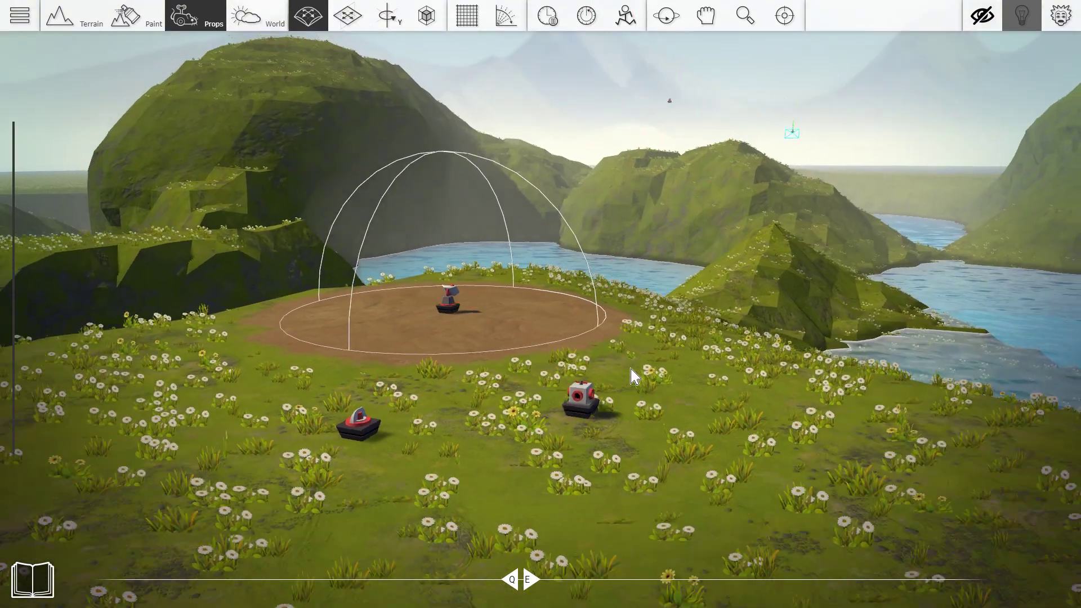
# - Move the Connector closer to the edge of the dirt patch and check its placement
pyautogui.scroll(-3, 636, 376)
pyautogui.moveTo(635, 376); pyautogui.dragTo(658, 374, button='right')
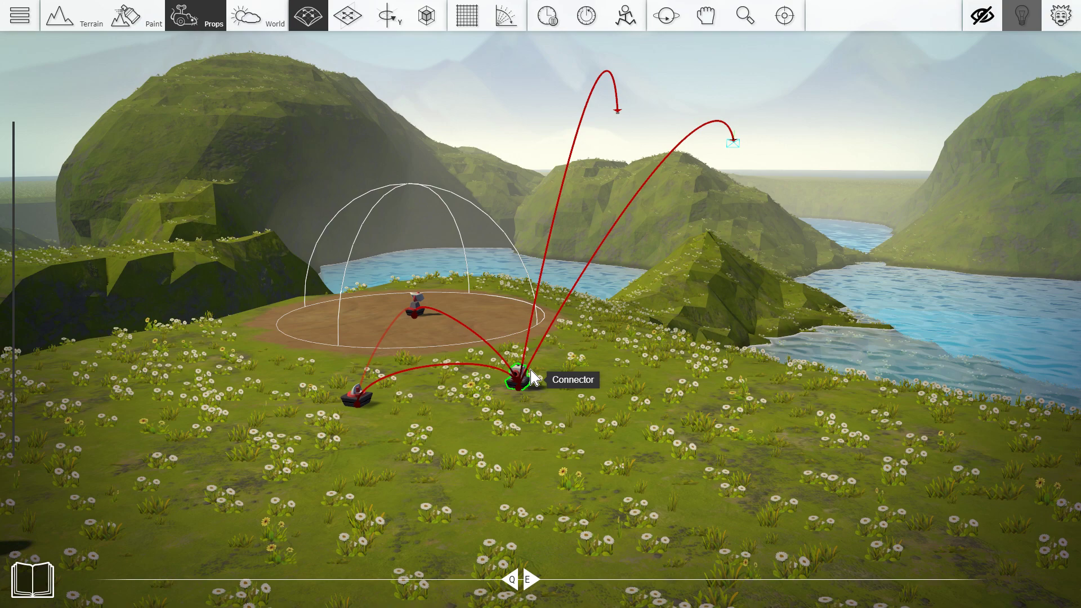
pyautogui.scroll(2, 524, 383)
pyautogui.moveTo(516, 395); pyautogui.dragTo(516, 394, button='right')
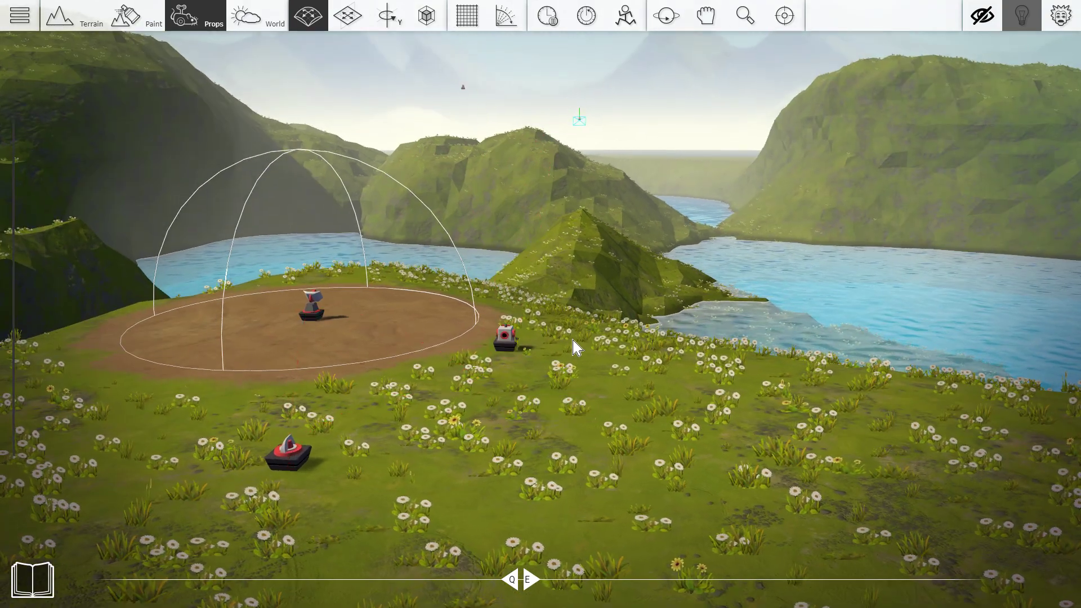
pyautogui.moveTo(514, 338)
pyautogui.mouseDown(button='right')
pyautogui.moveTo(502, 341)
pyautogui.moveTo(509, 332)
pyautogui.mouseUp(button='right')
pyautogui.moveTo(509, 332); pyautogui.dragTo(549, 348, button='middle')
pyautogui.scroll(3, 555, 371)
pyautogui.moveTo(558, 383); pyautogui.dragTo(567, 384, button='right')
pyautogui.scroll(-5, 702, 345)
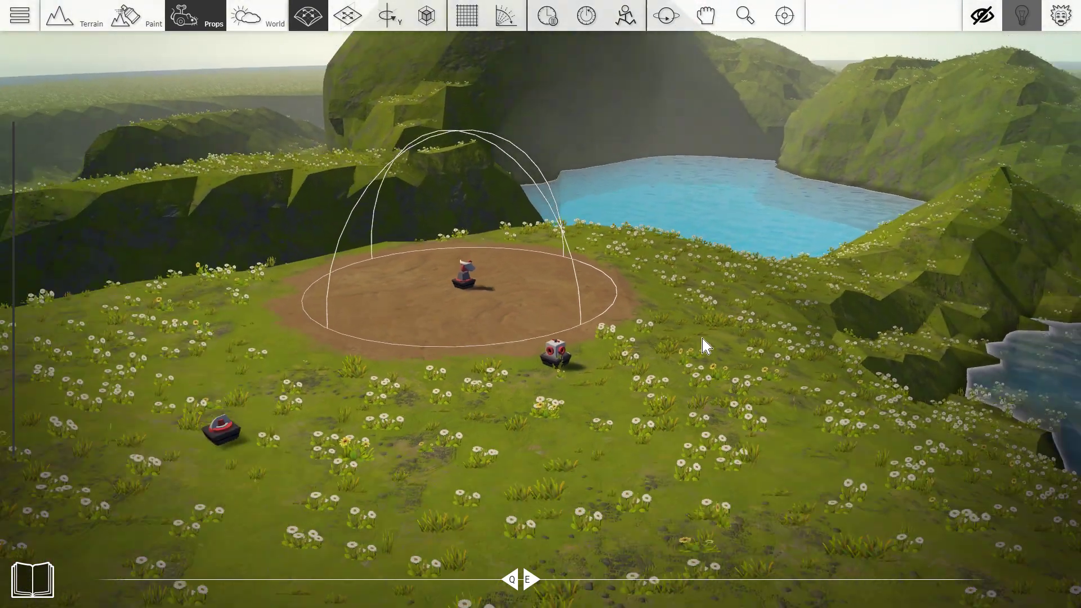
pyautogui.scroll(-1, 611, 388)
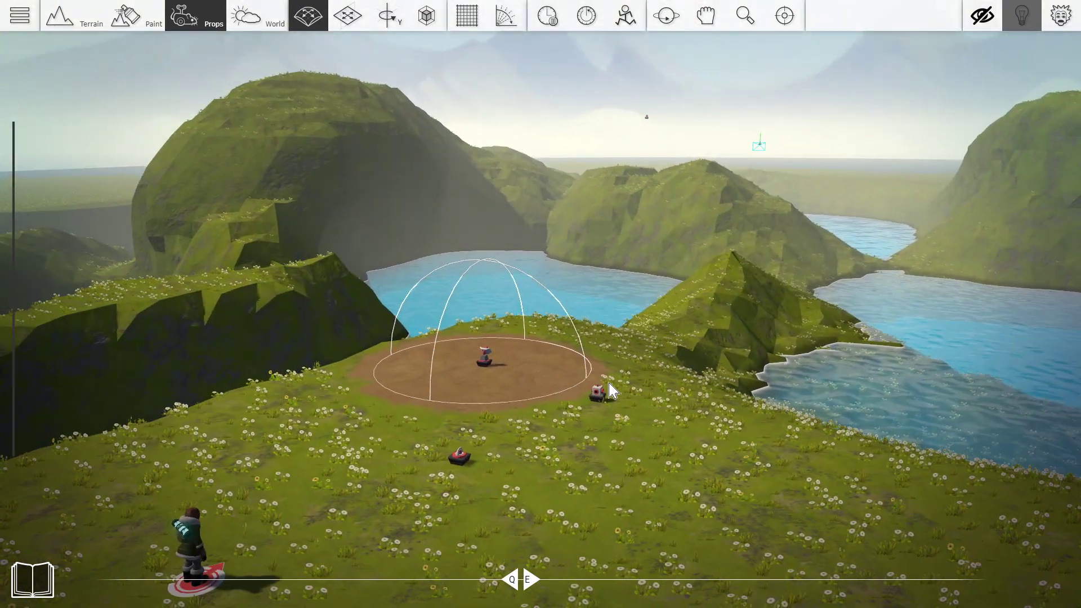
# - Move the Timer close to the near edge of the dirt patch and try shifting the Sensor off its centre
pyautogui.scroll(2, 518, 393)
pyautogui.moveTo(502, 394); pyautogui.dragTo(572, 381, button='right')
pyautogui.scroll(-2, 514, 373)
pyautogui.scroll(3, 572, 383)
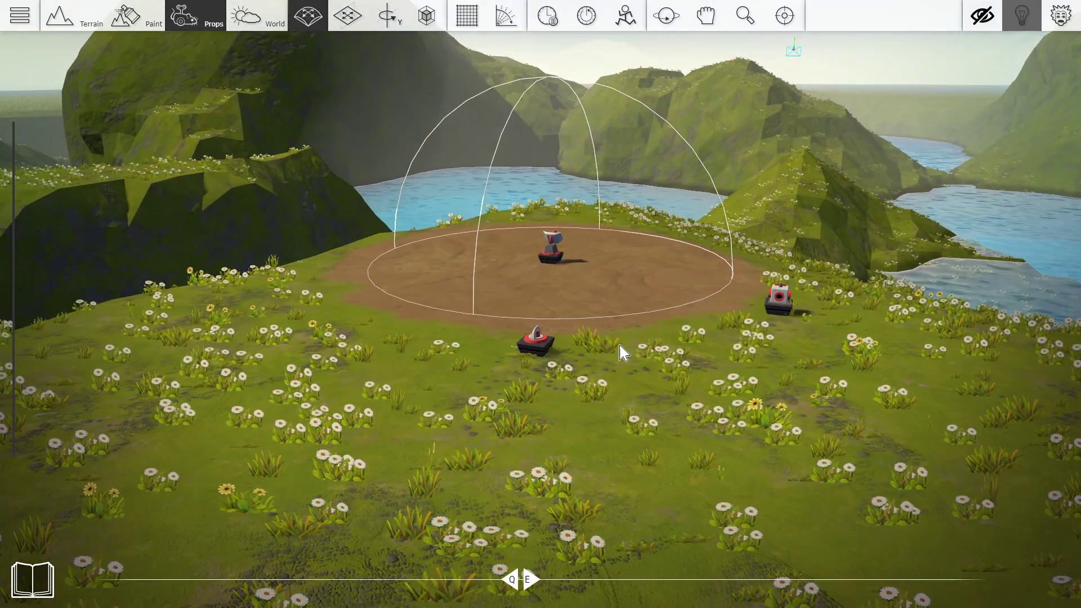
pyautogui.scroll(-5, 543, 270)
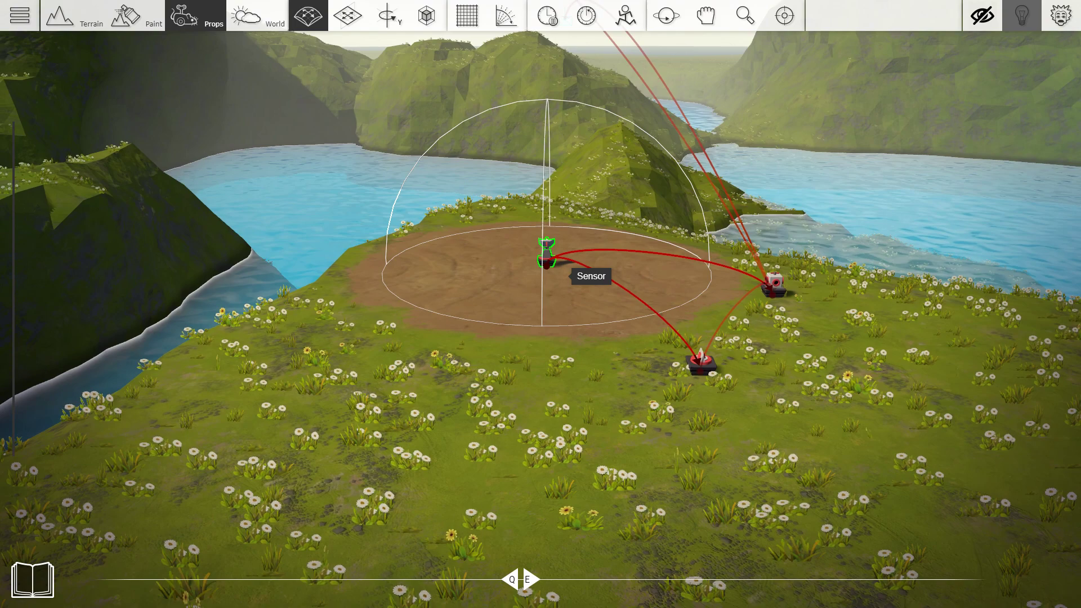
pyautogui.scroll(2, 557, 302)
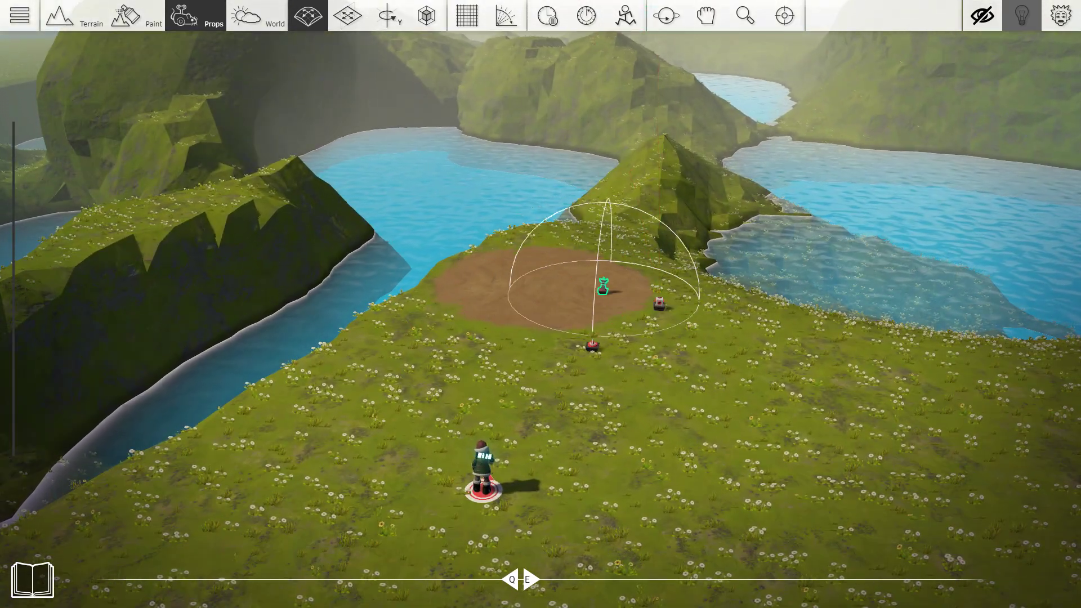
# - Examine the Camera_Free gadget across the water and its links to the other gadgets
pyautogui.press('w')
pyautogui.moveTo(631, 255); pyautogui.dragTo(629, 142, button='right')
pyautogui.press('w')
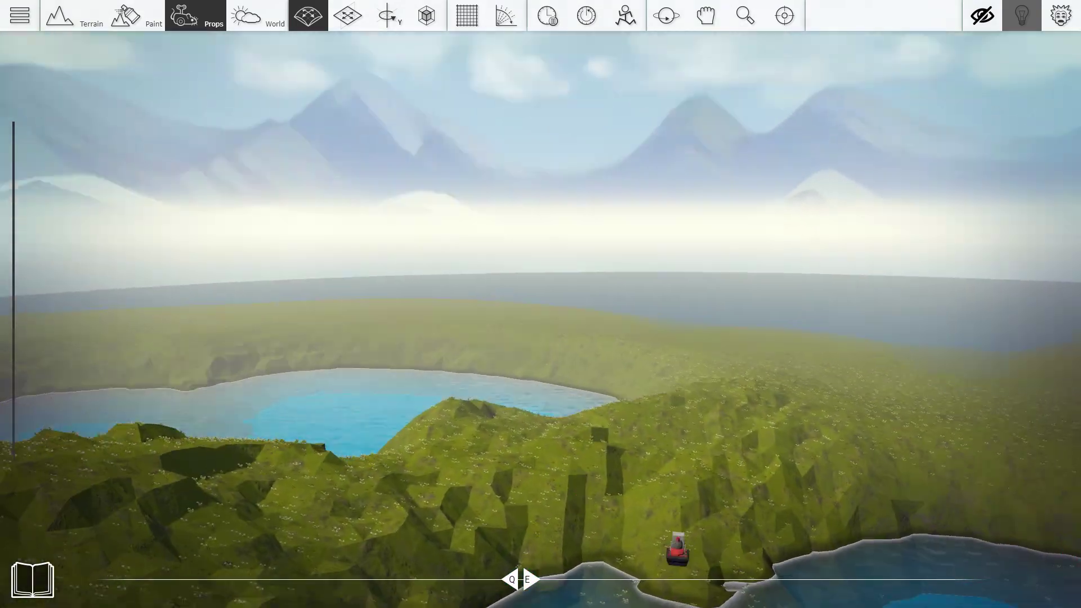
pyautogui.moveTo(632, 290); pyautogui.dragTo(1078, 383, button='right')
pyautogui.moveTo(389, 417); pyautogui.dragTo(623, 465, button='right')
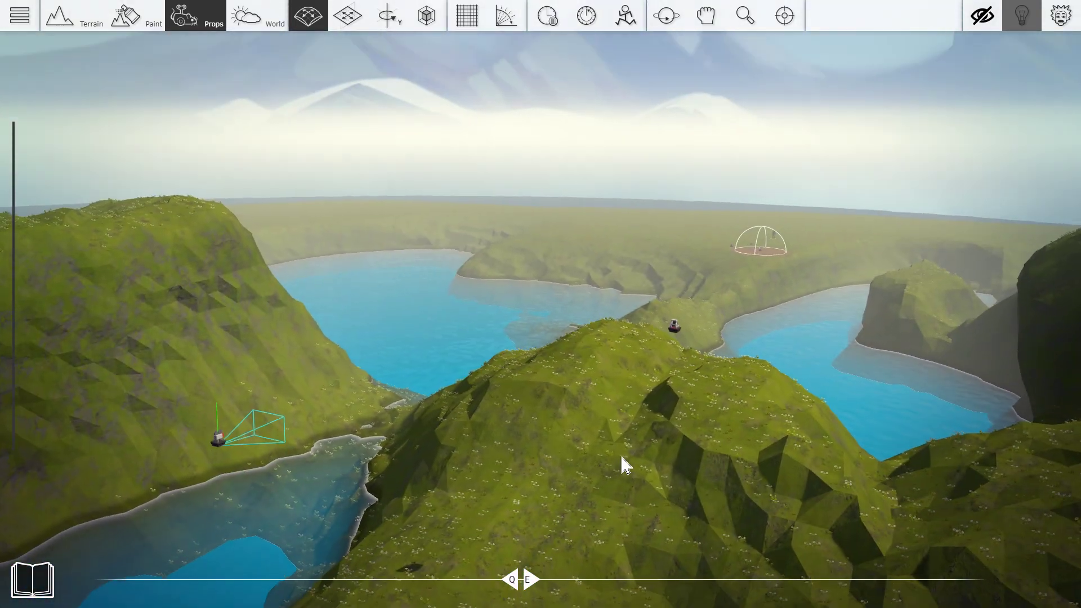
pyautogui.press('w')
pyautogui.moveTo(707, 343); pyautogui.dragTo(698, 383, button='right')
pyautogui.moveTo(622, 439); pyautogui.dragTo(670, 383, button='right')
pyautogui.press('a')
pyautogui.press('w')
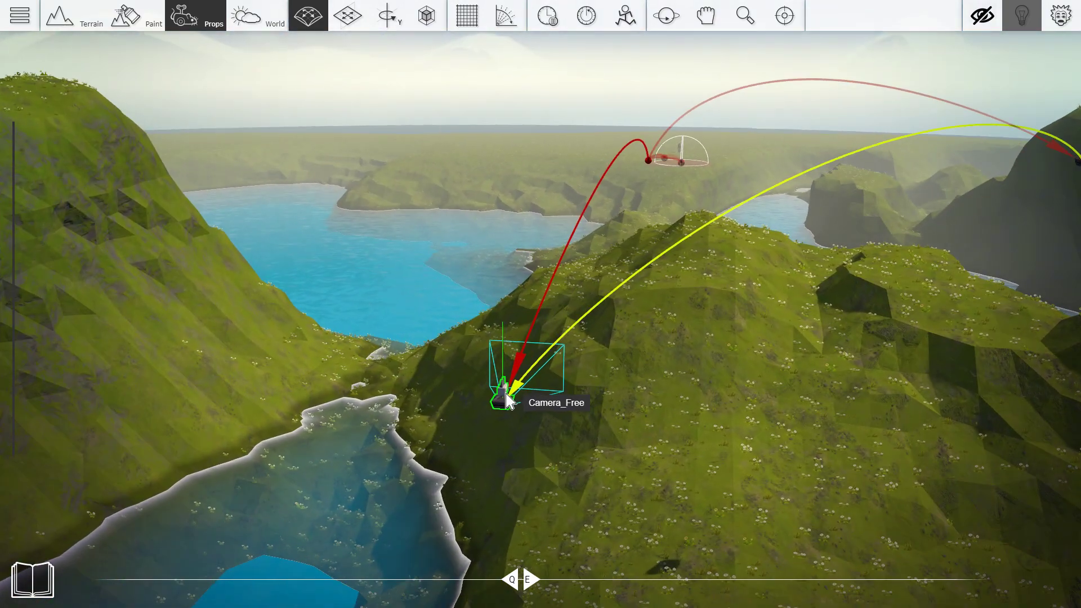
pyautogui.scroll(4, 600, 392)
pyautogui.scroll(-4, 555, 403)
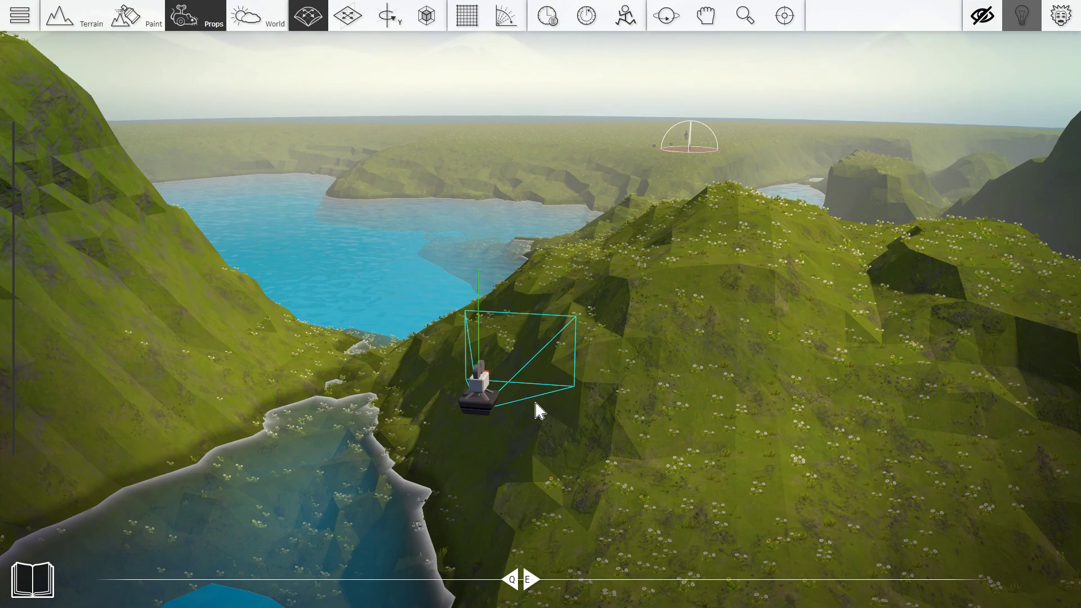
# - Add a Seeker from the Mechanics gadgets and place it directly in front of the Camera_Free gadget
pyautogui.moveTo(500, 373); pyautogui.dragTo(559, 383, button='right')
pyautogui.scroll(3, 564, 386)
pyautogui.press('d')
pyautogui.scroll(-3, 558, 384)
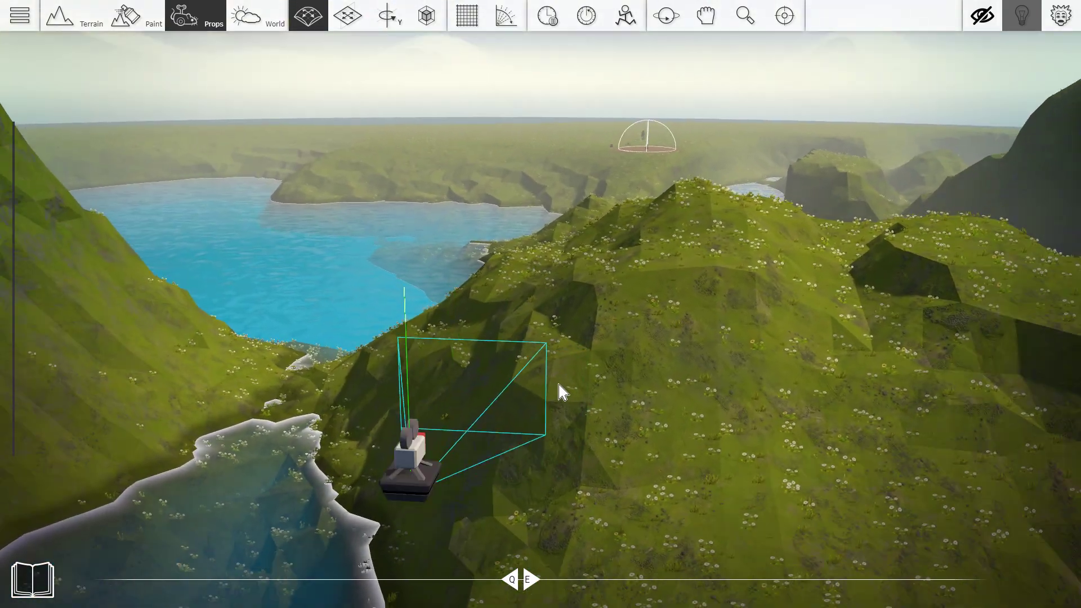
pyautogui.press('Tab')
pyautogui.click(232, 87)
pyautogui.scroll(-4, 748, 273)
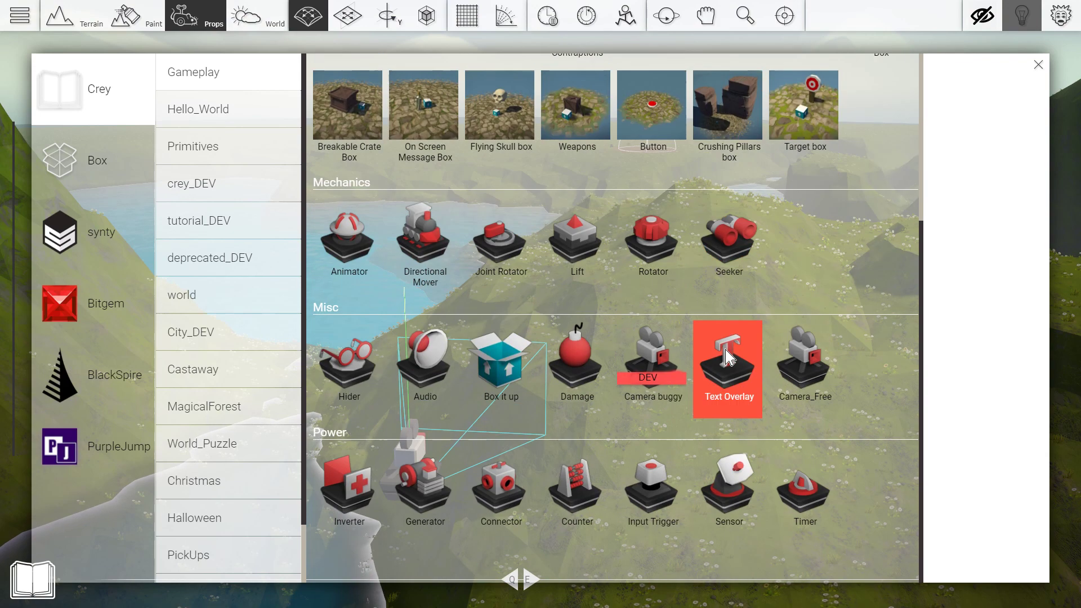
pyautogui.click(747, 271)
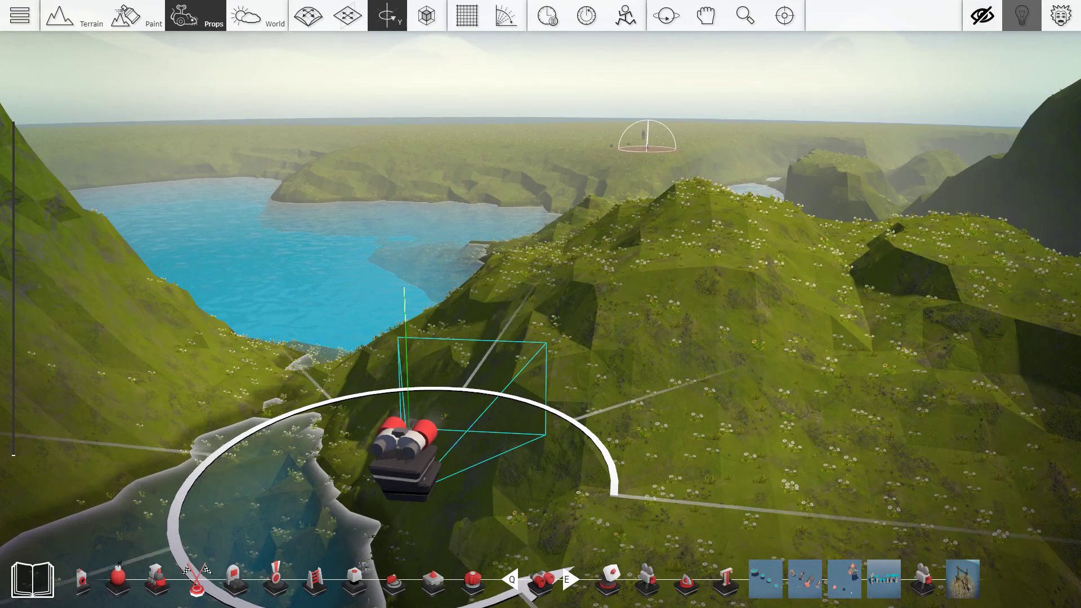
pyautogui.press('shift')
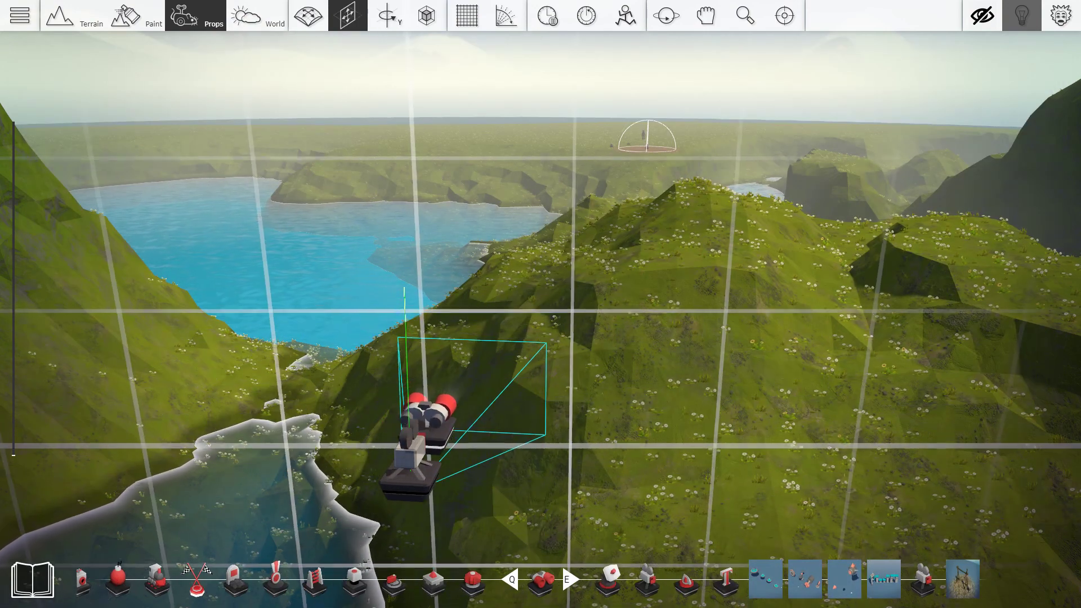
pyautogui.click(437, 450)
pyautogui.moveTo(437, 451); pyautogui.dragTo(456, 440, button='right')
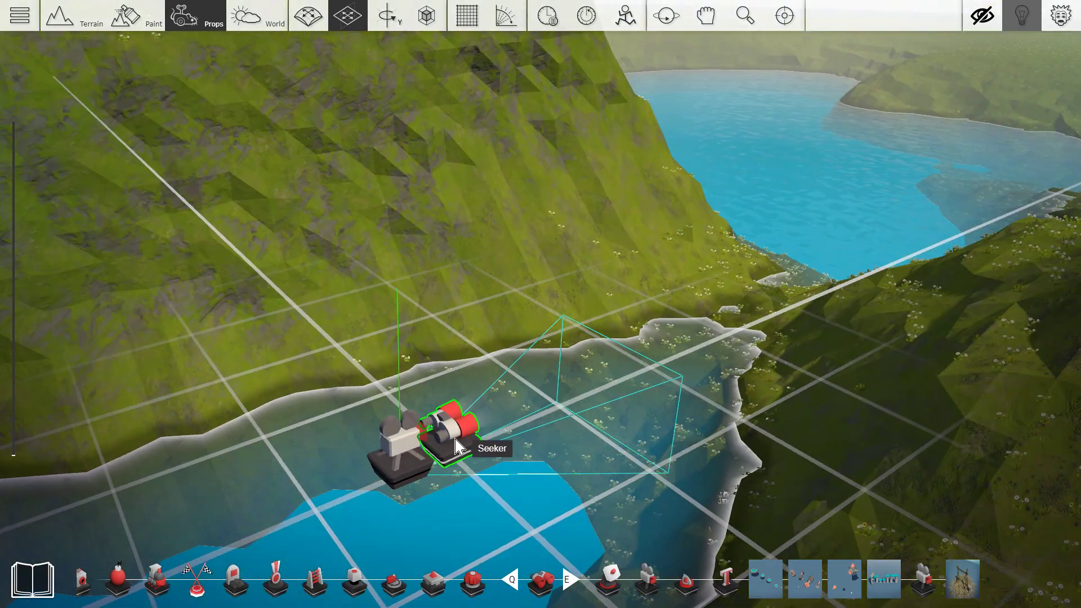
# - Review the Seeker's target and rotation settings, and link the Seeker to the Camera_Free gadget
pyautogui.rightClick(455, 439)
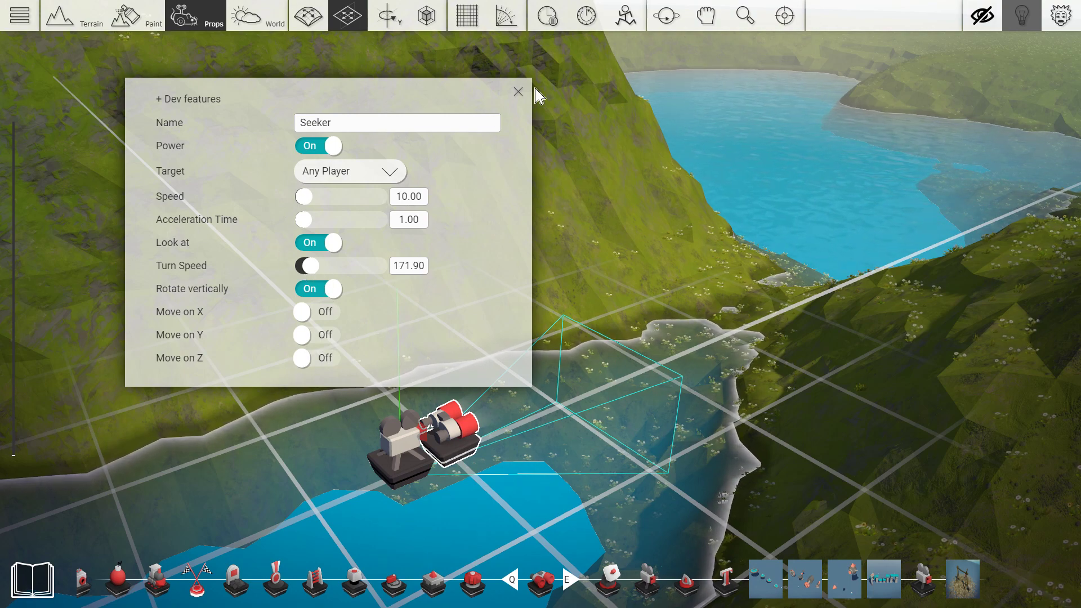
pyautogui.click(518, 91)
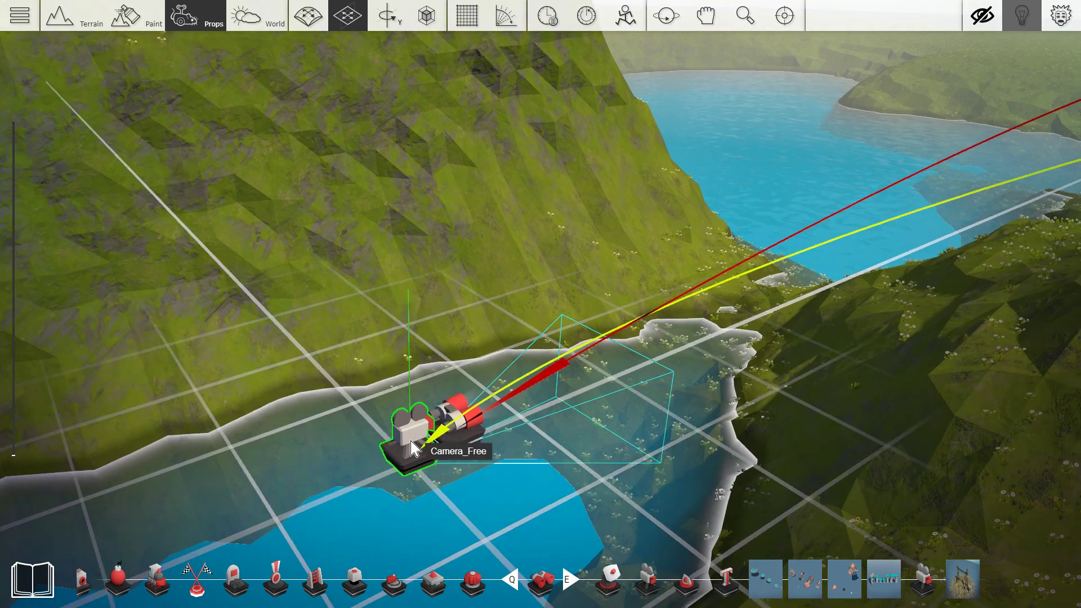
pyautogui.click(411, 446)
pyautogui.click(310, 401)
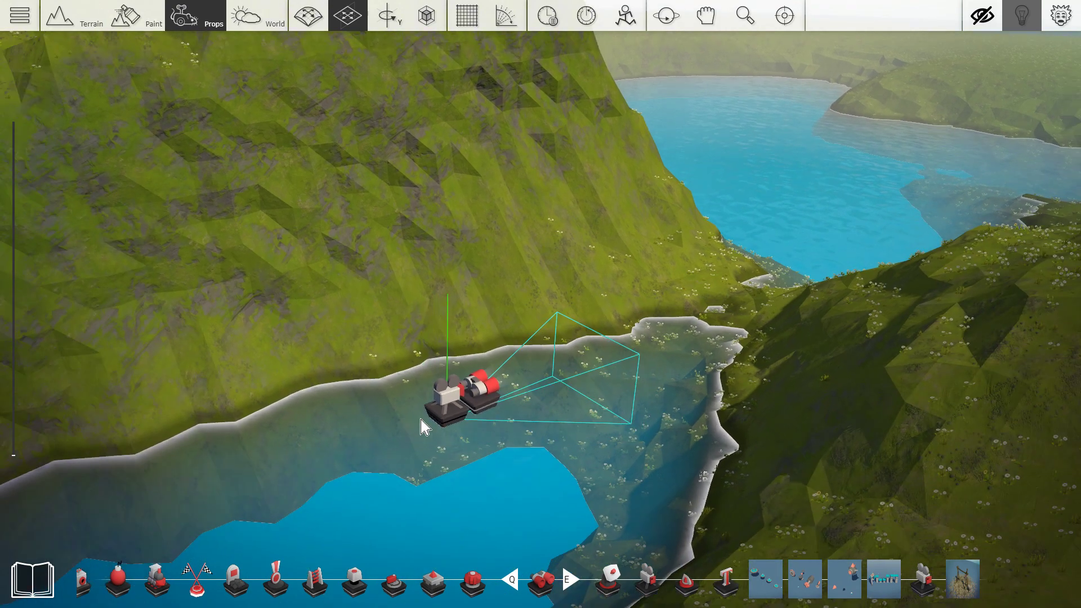
pyautogui.rightClick(534, 387)
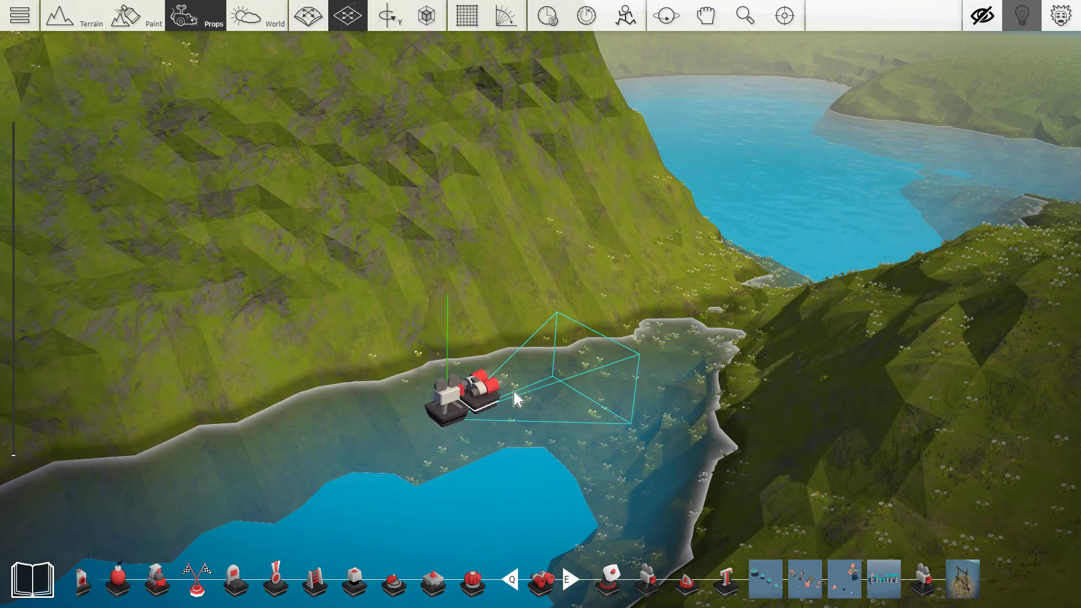
pyautogui.moveTo(514, 398); pyautogui.dragTo(491, 403, button='right')
pyautogui.press('s')
pyautogui.press('d')
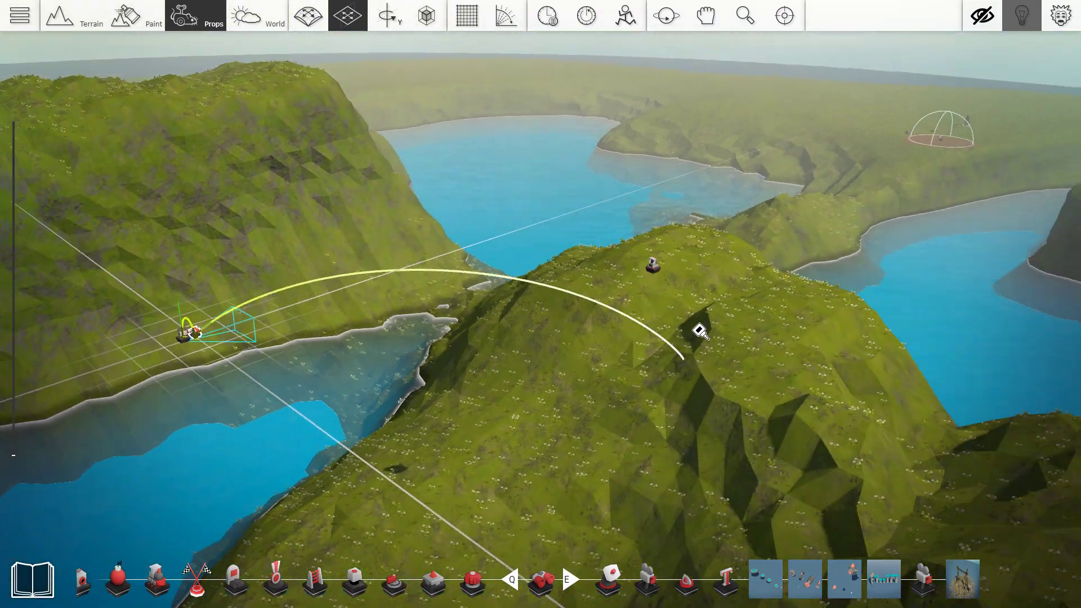
# - View the camera and Seeker from behind facing the dirt patch, play-test the level, and return to editing
pyautogui.press('w')
pyautogui.press('a')
pyautogui.moveTo(605, 294); pyautogui.dragTo(665, 326, button='right')
pyautogui.moveTo(299, 443); pyautogui.dragTo(475, 354, button='right')
pyautogui.press('a')
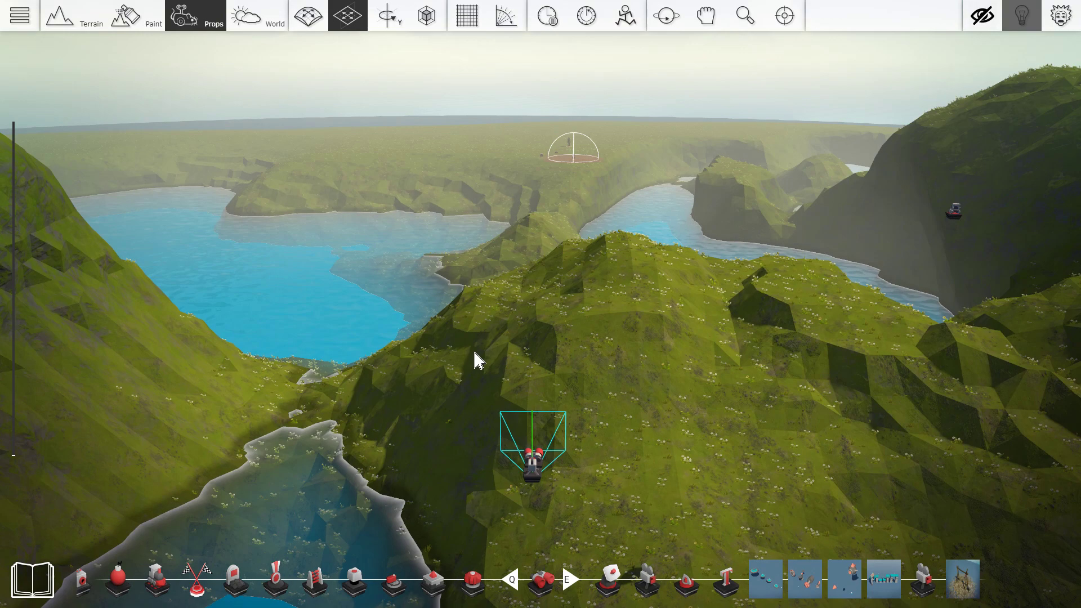
pyautogui.press('p')
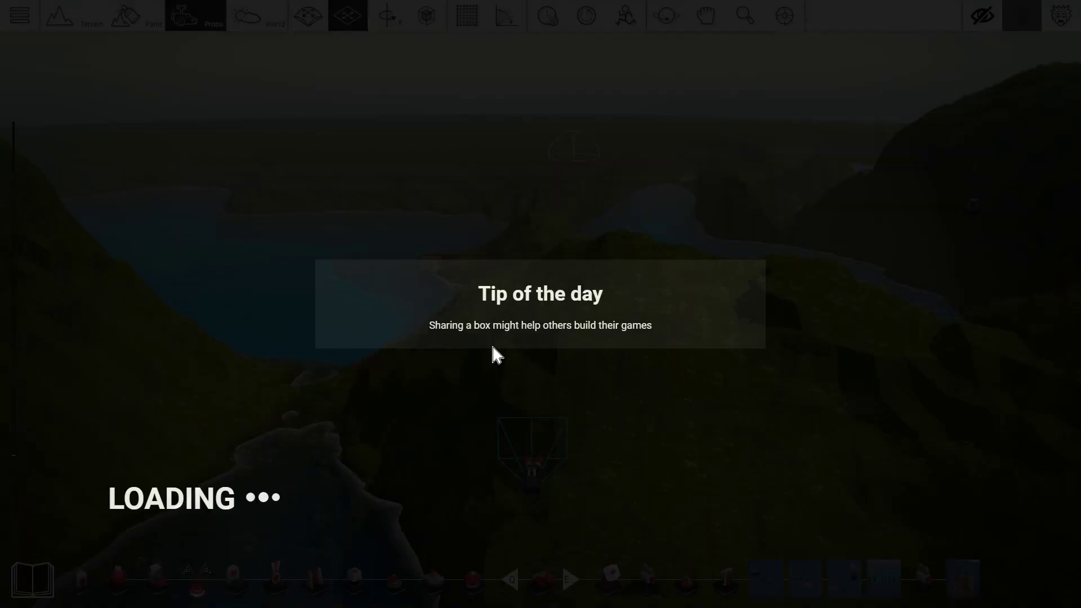
pyautogui.press('F5')
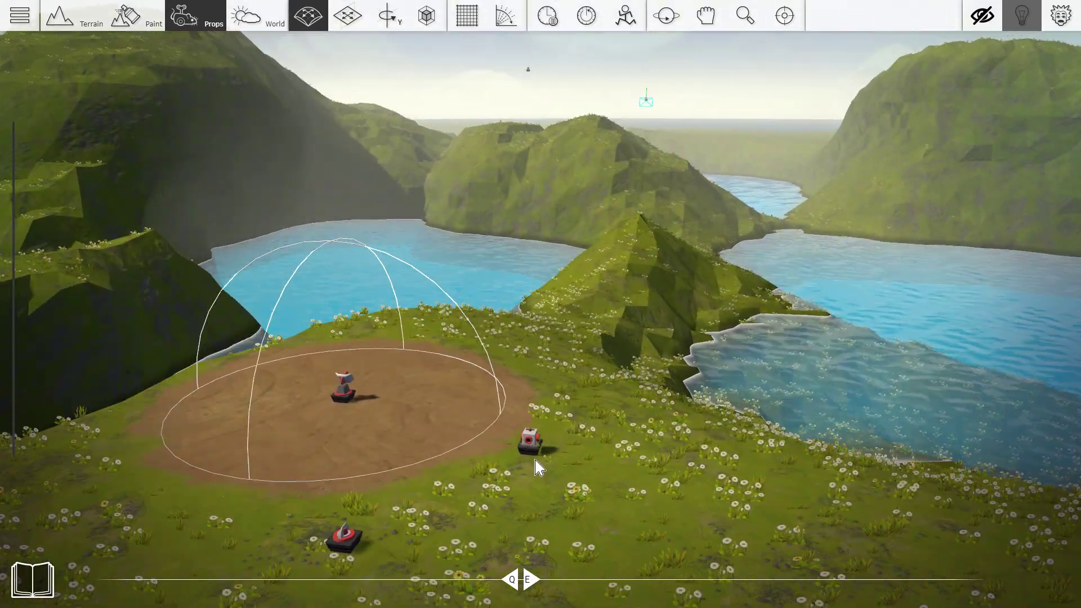
# - Wire the Connector beside the dirt patch to the Seeker across the water, and start a play-test
pyautogui.click(530, 451)
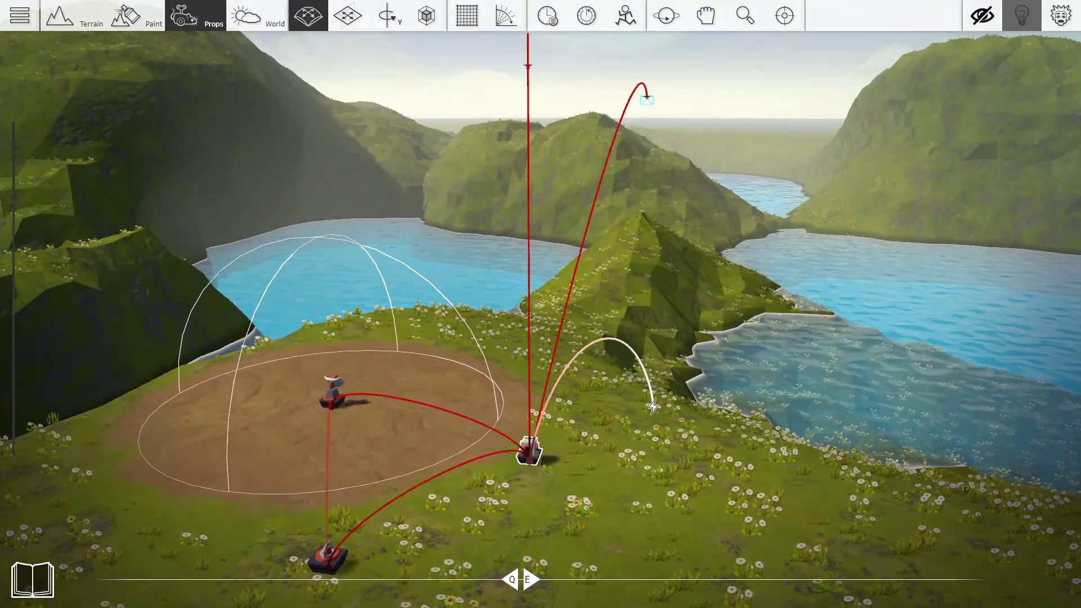
pyautogui.press('d')
pyautogui.press('w')
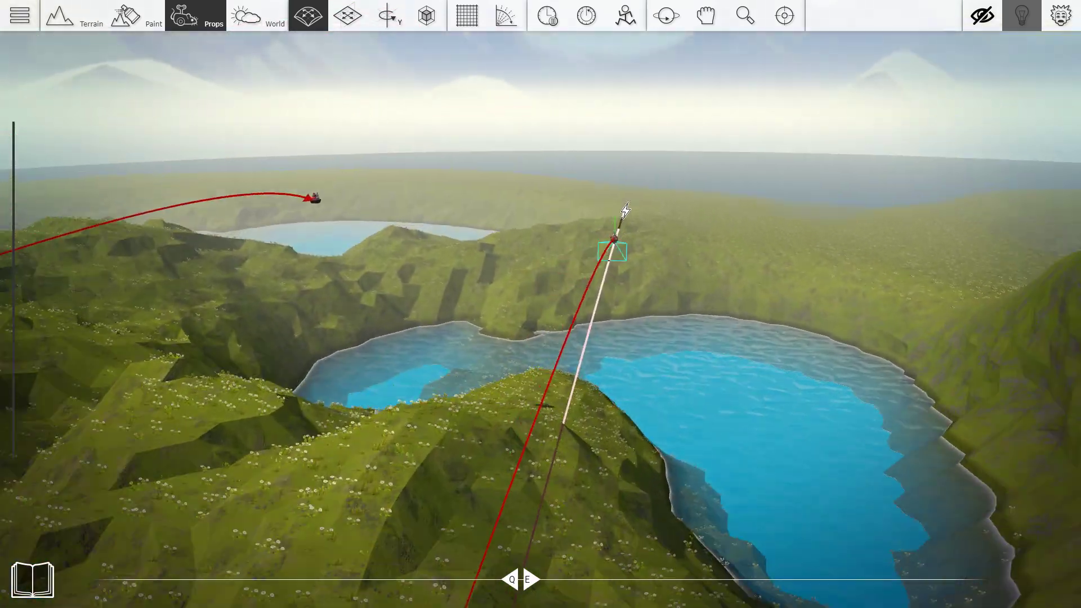
pyautogui.press('d')
pyautogui.press('w')
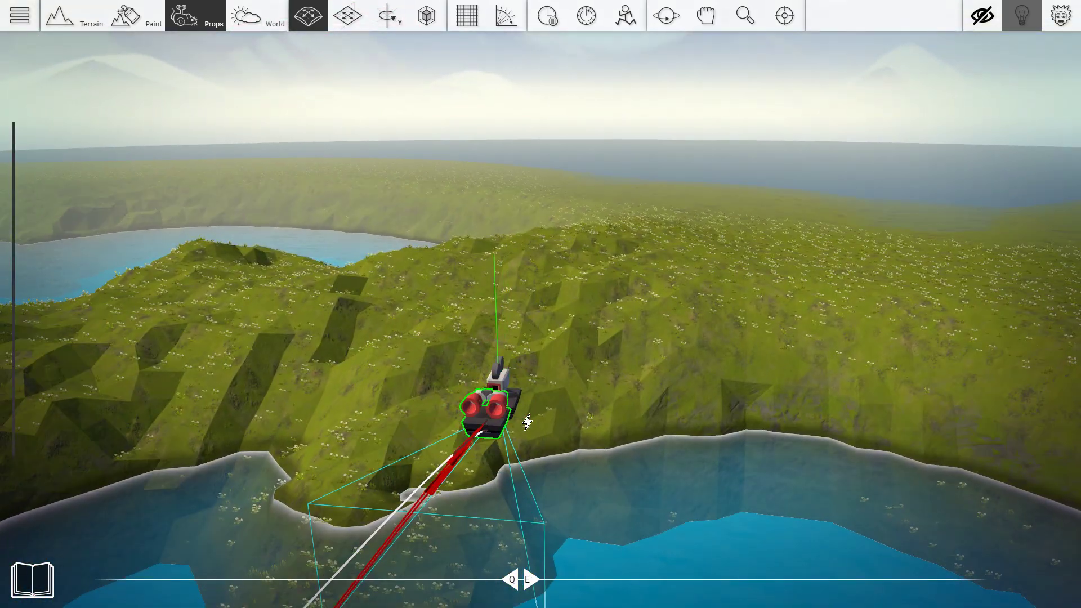
pyautogui.press('Tab')
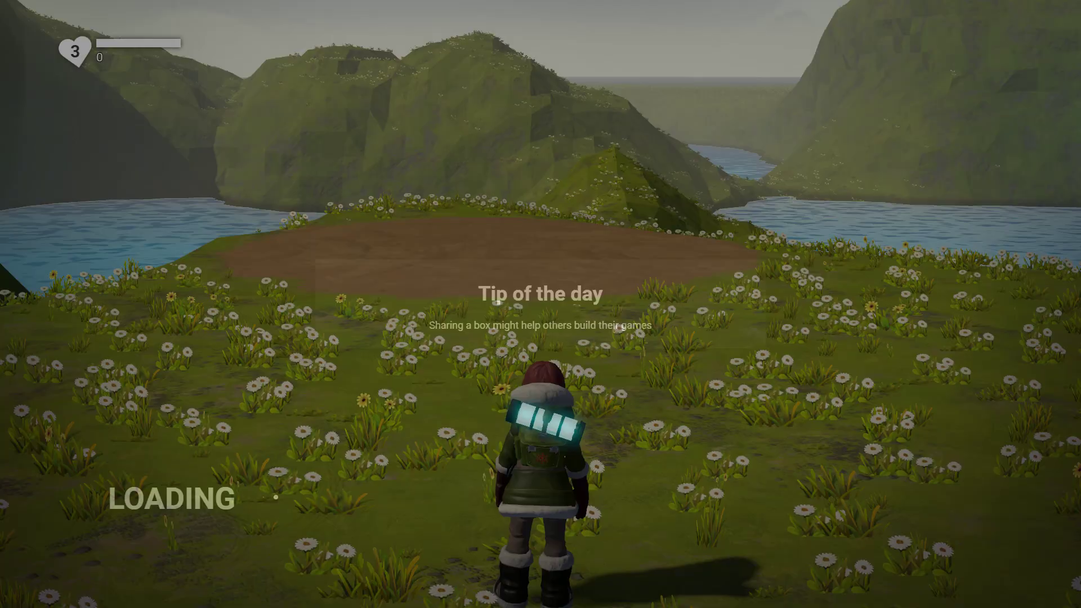
# - Play-test the walk toward the dirt patch, and set the Seeker's Turn Speed to 252.50 back in the editor
pyautogui.press('w')
pyautogui.press('w')
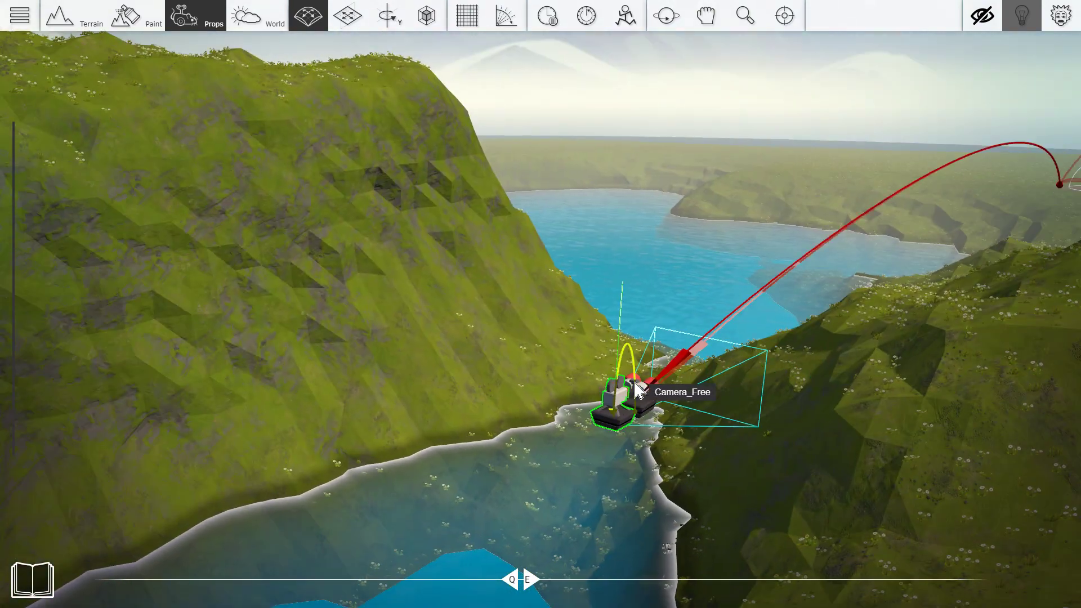
pyautogui.click(644, 388)
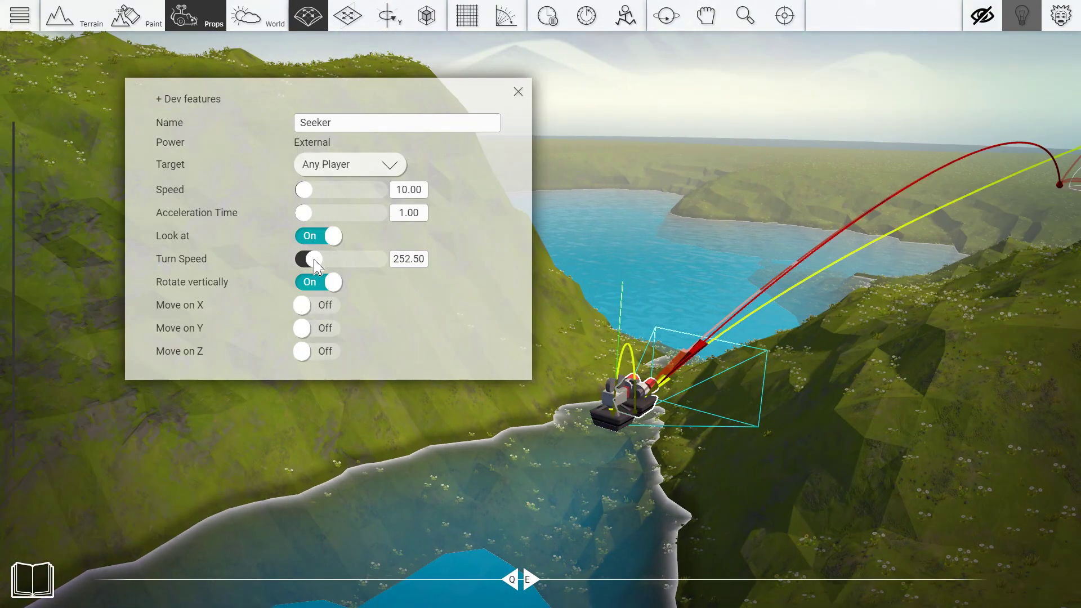
pyautogui.click(518, 92)
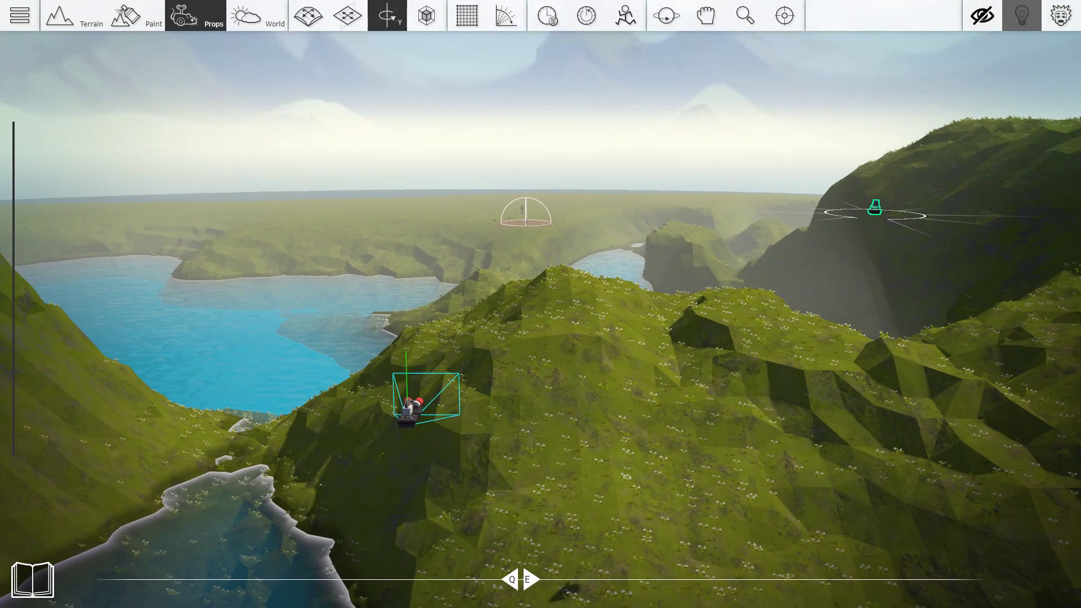
# - Open the Directional Mover's Speed On value for editing, and play-test the camera shot by running around the dirt patch
pyautogui.click(876, 206)
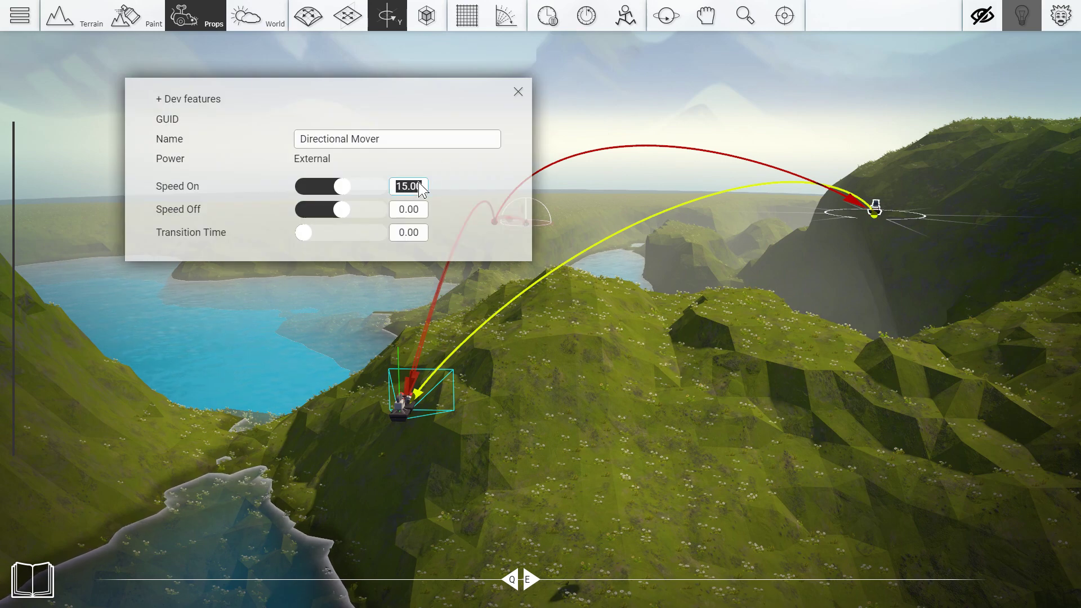
pyautogui.click(518, 91)
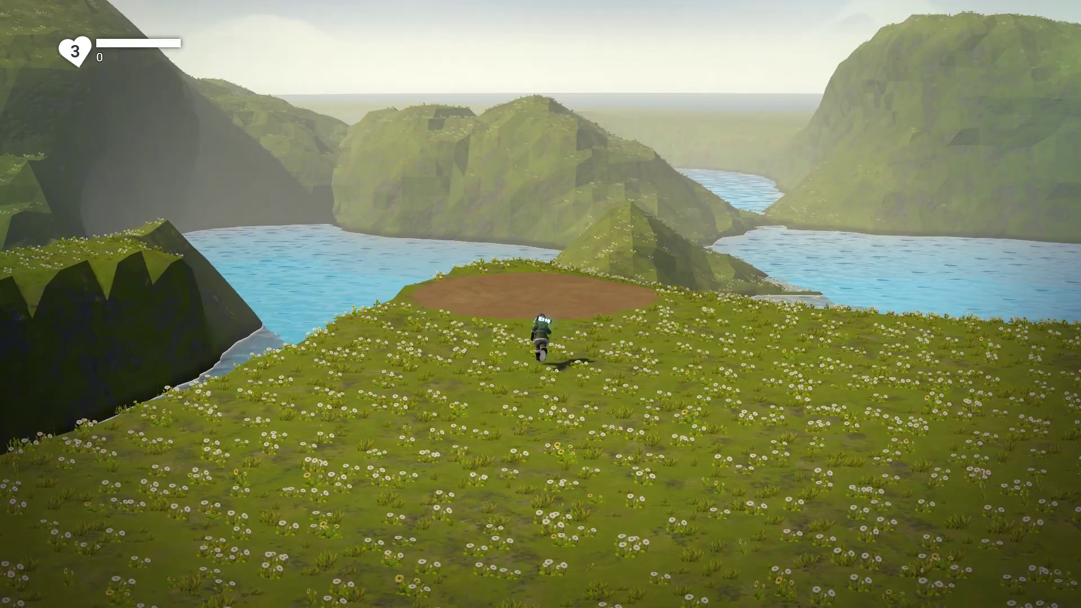
pyautogui.press('w')
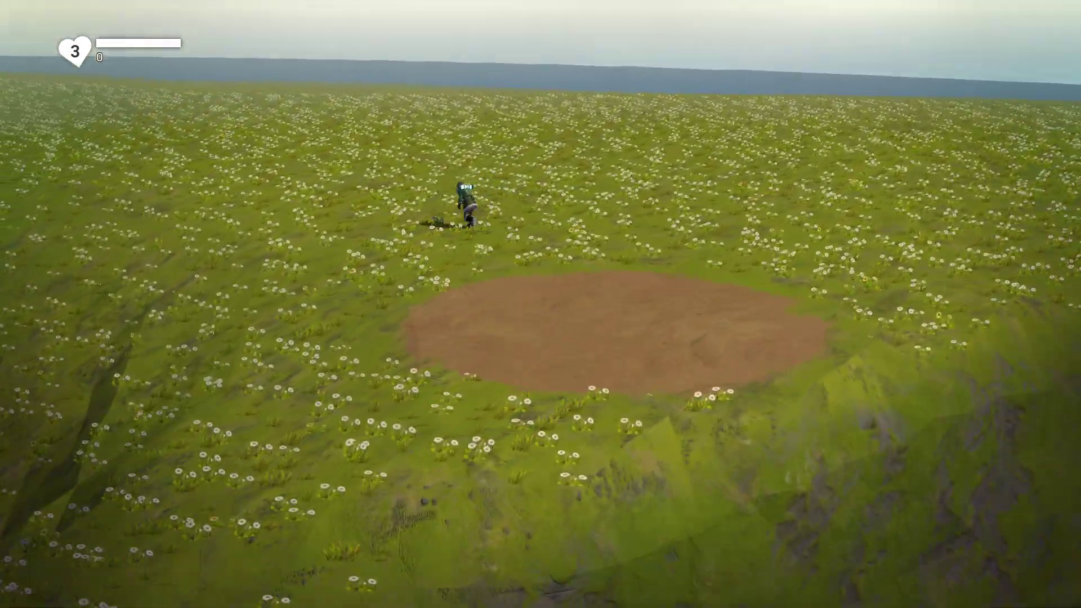
pyautogui.press('a')
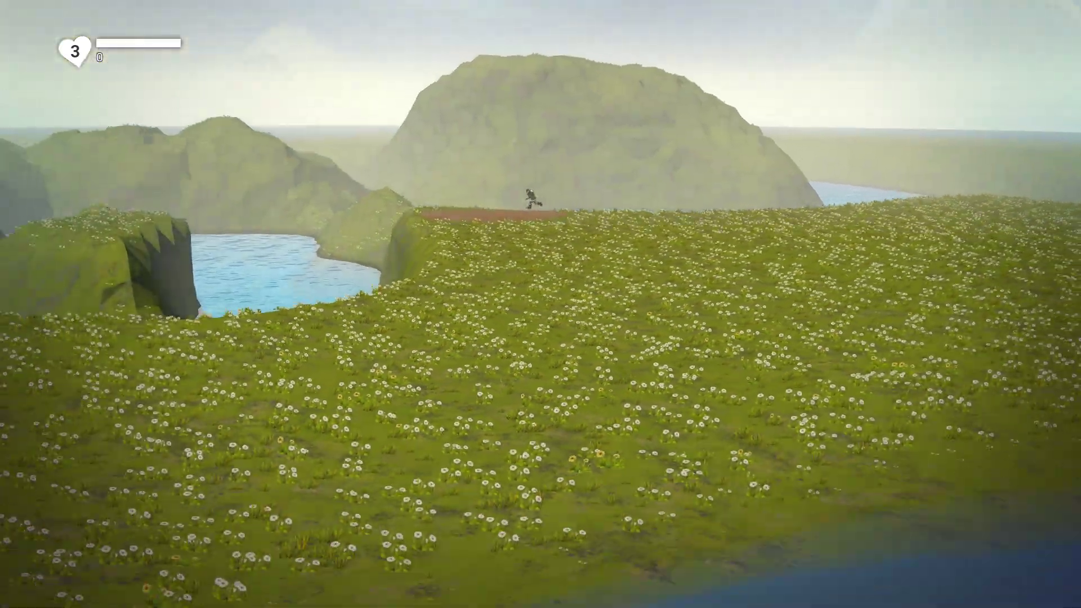
pyautogui.press('Tab')
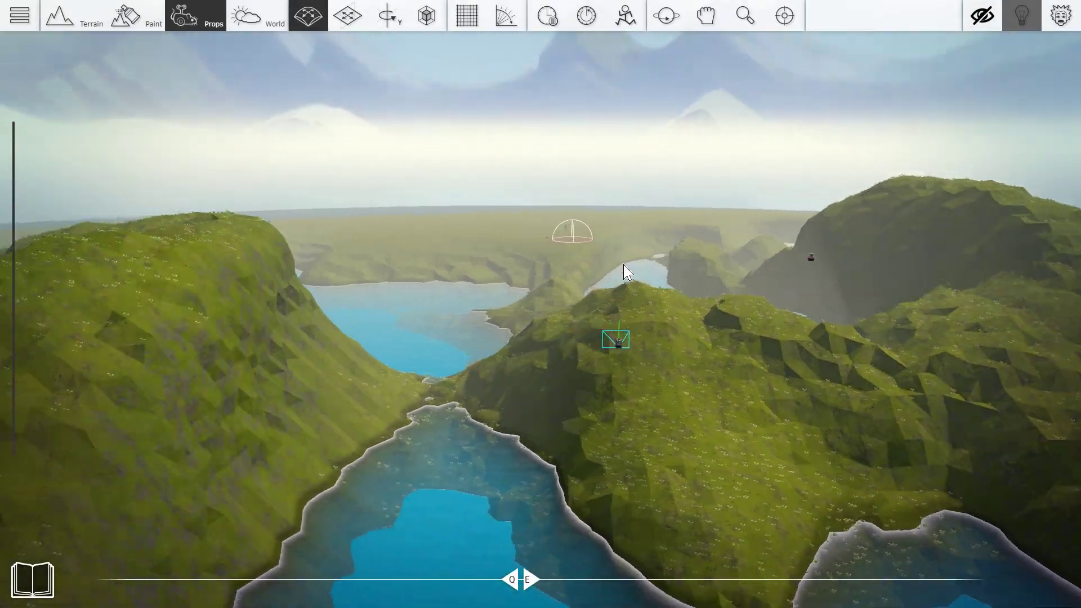
# - View the gadgets across the landscape and check the Camera_Free gadget's type, target distance and transition settings
pyautogui.moveTo(623, 264); pyautogui.dragTo(635, 263, button='right')
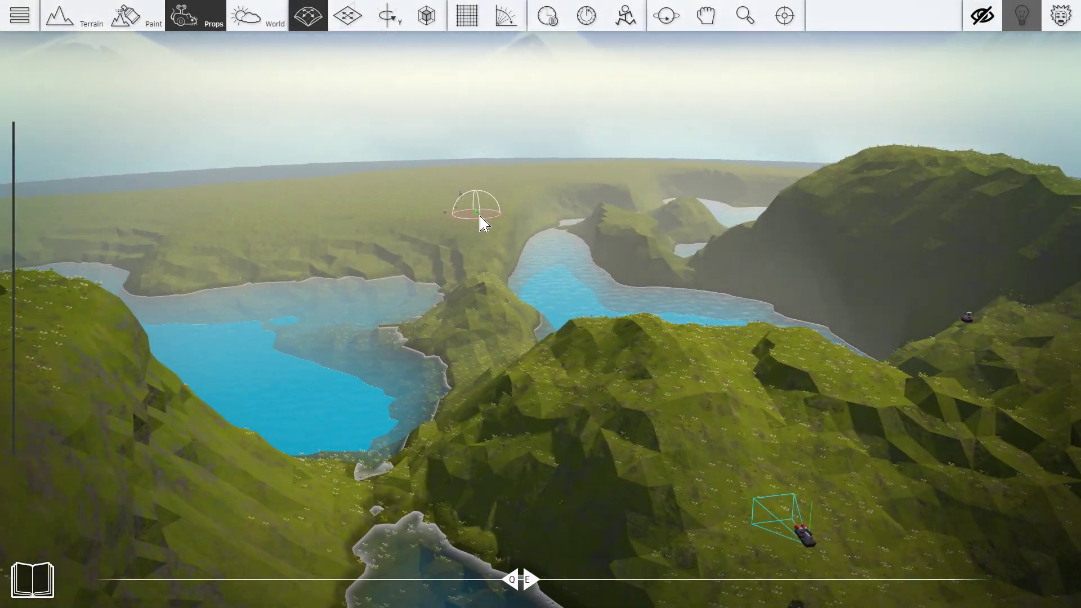
pyautogui.press('w')
pyautogui.moveTo(480, 217); pyautogui.dragTo(526, 242, button='right')
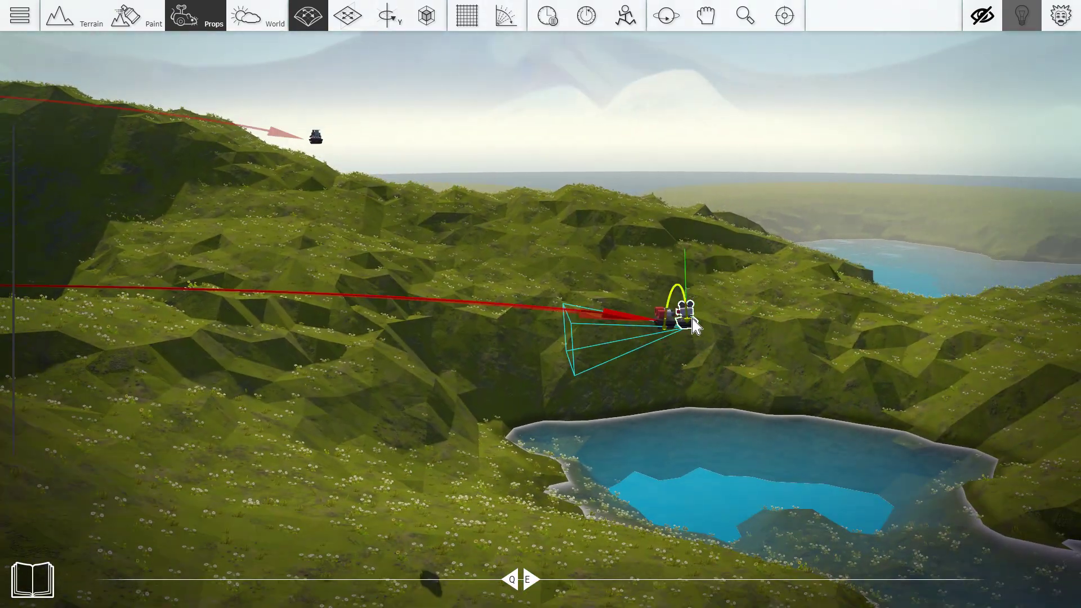
pyautogui.rightClick(692, 319)
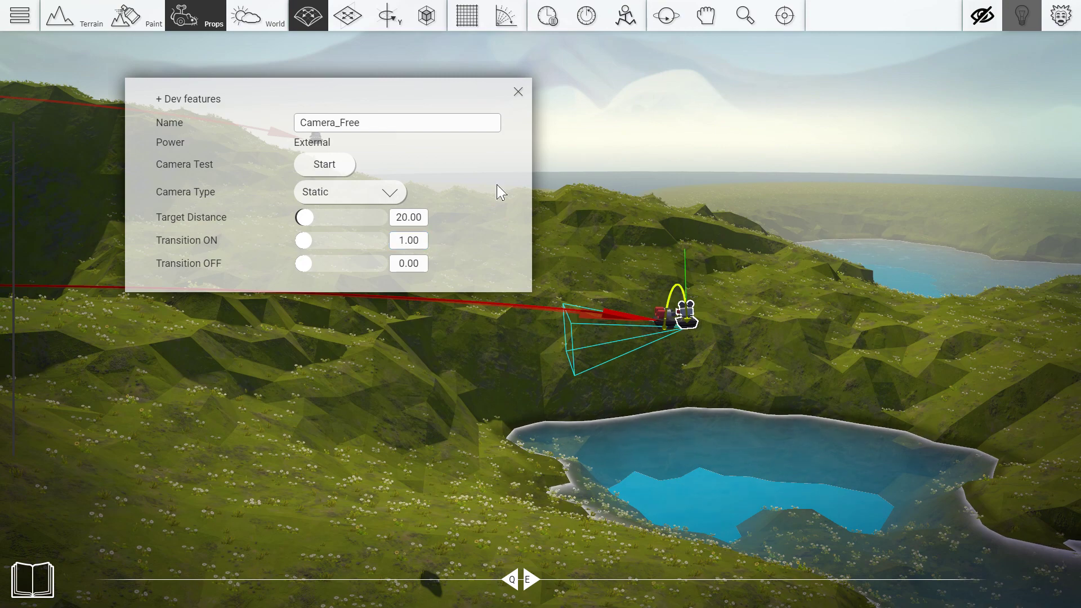
pyautogui.click(518, 91)
# - Play-test the walk toward the dirt patch, and set the Camera_Free gadget's Transition ON to 0.00
pyautogui.press('Tab')
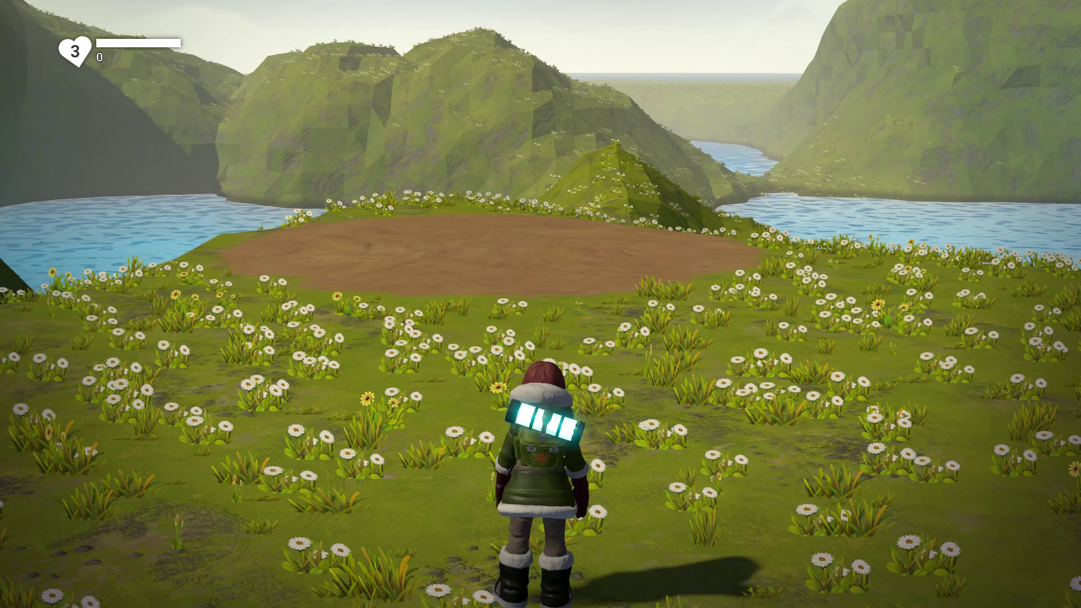
pyautogui.press('w')
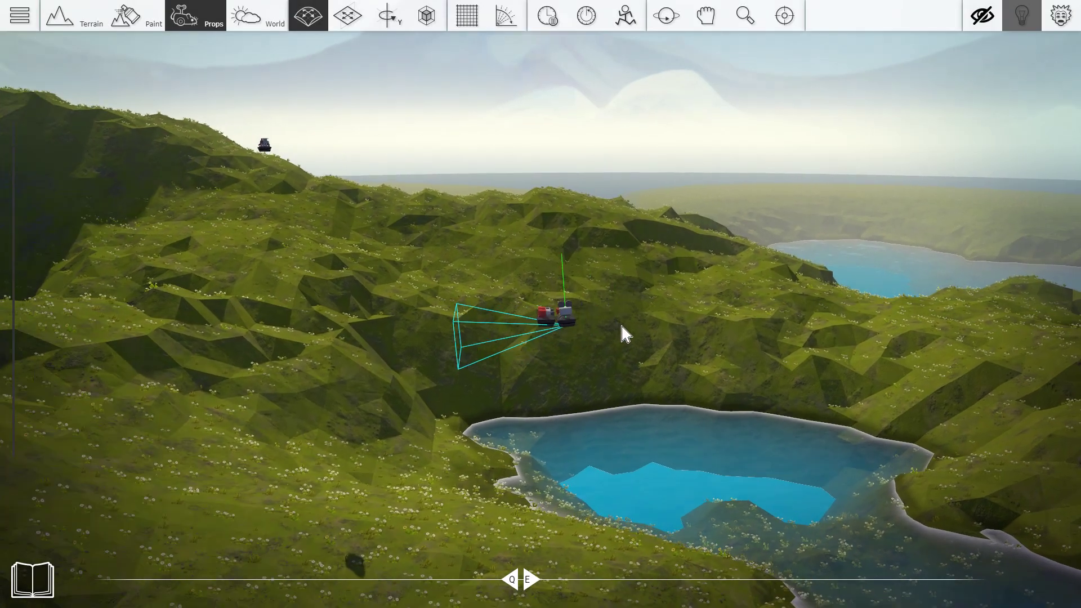
pyautogui.doubleClick(572, 311)
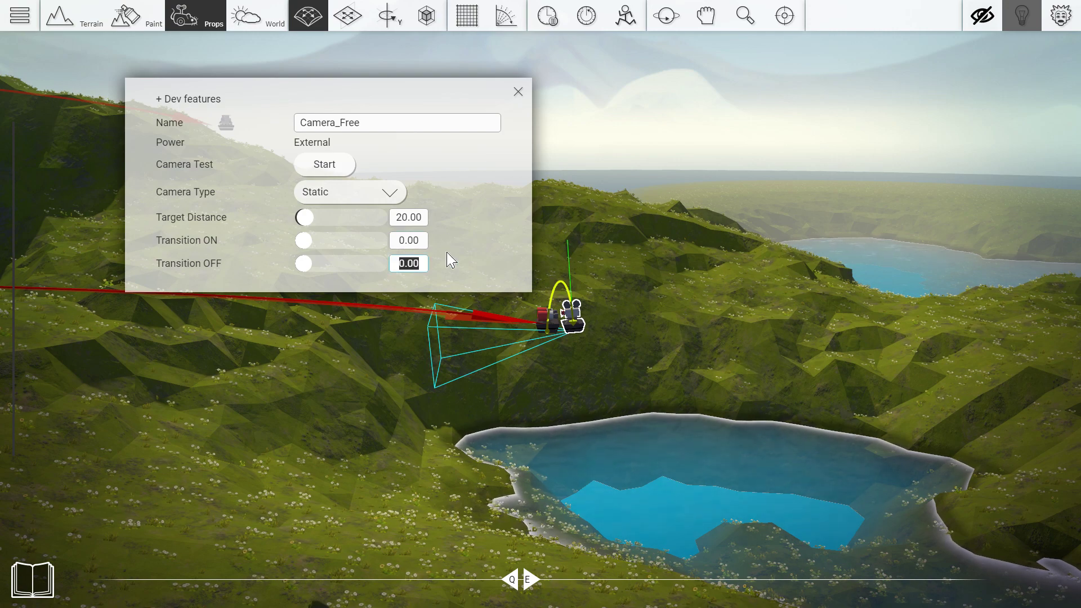
pyautogui.click(518, 91)
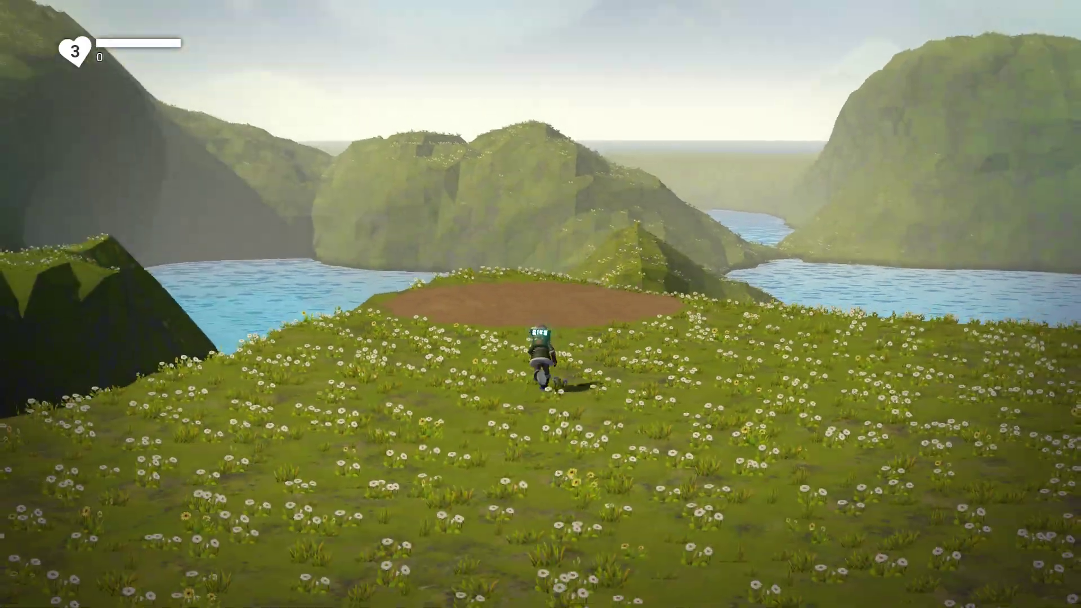
# - Play-test the level by running over the dirt patch and jumping along the grassy ridge onto the hills beyond
pyautogui.press('w')
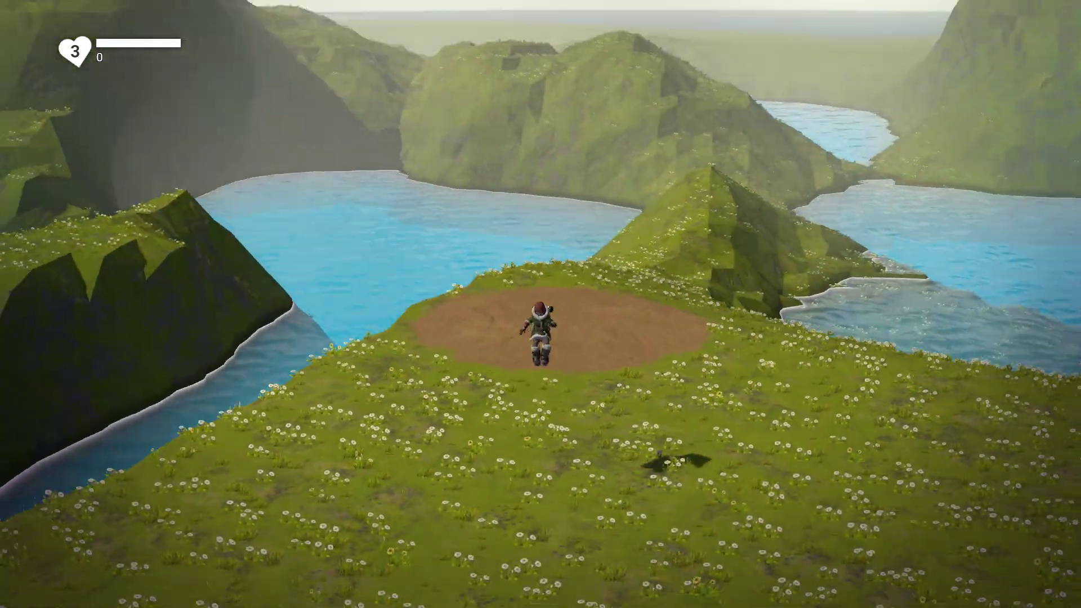
pyautogui.press('d')
pyautogui.press('w')
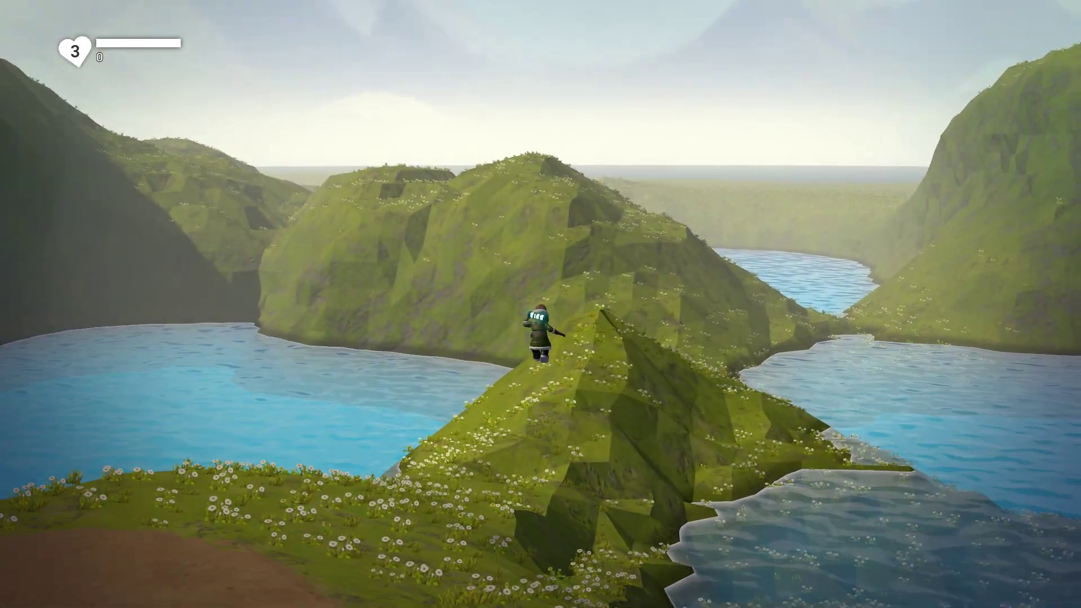
pyautogui.press('space')
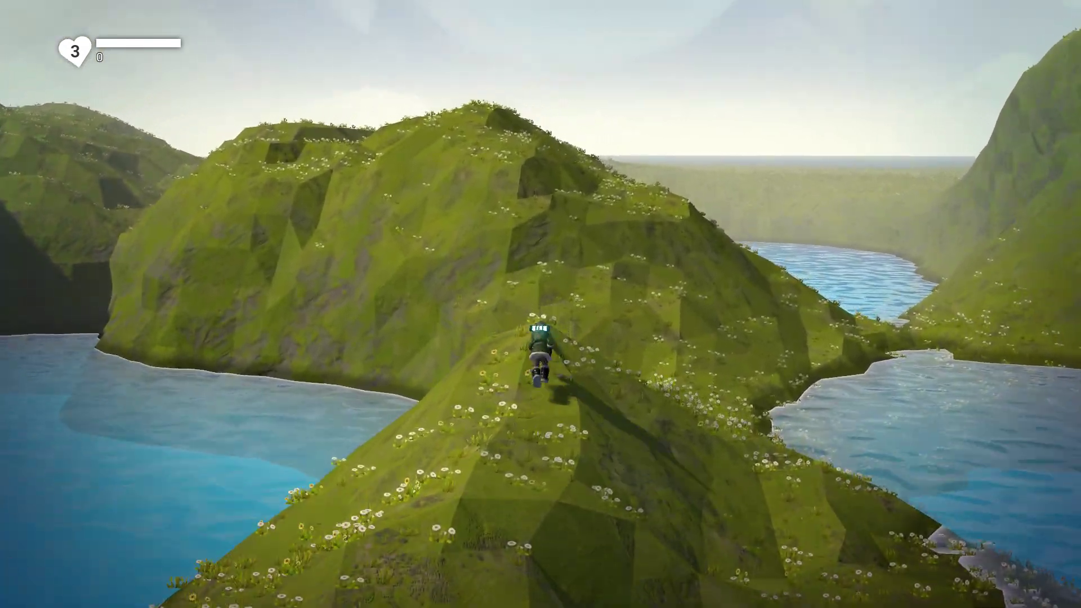
pyautogui.press('space')
pyautogui.press('space')
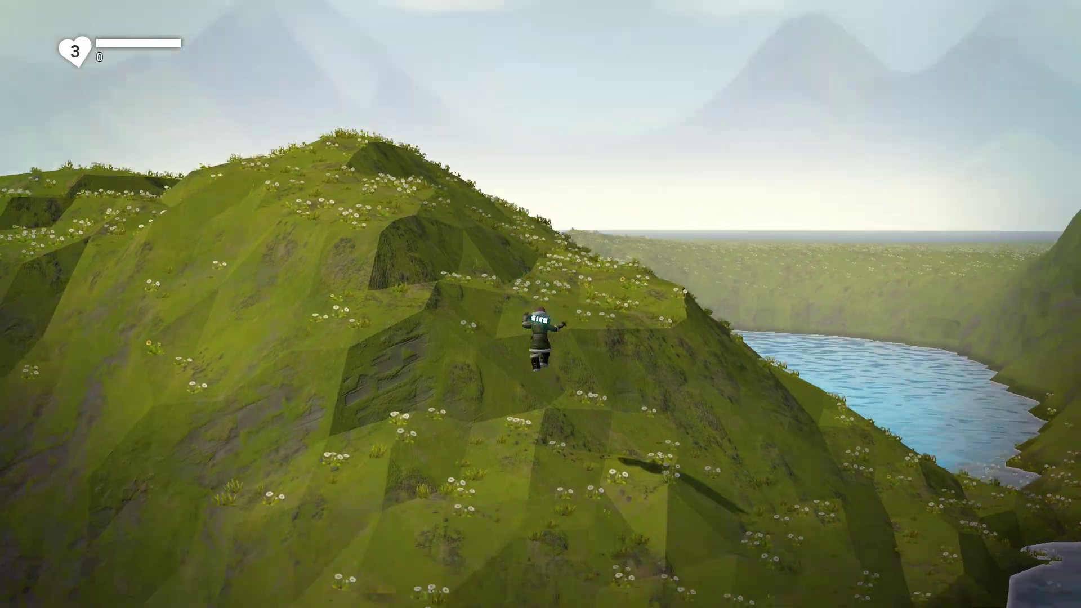
pyautogui.press('space')
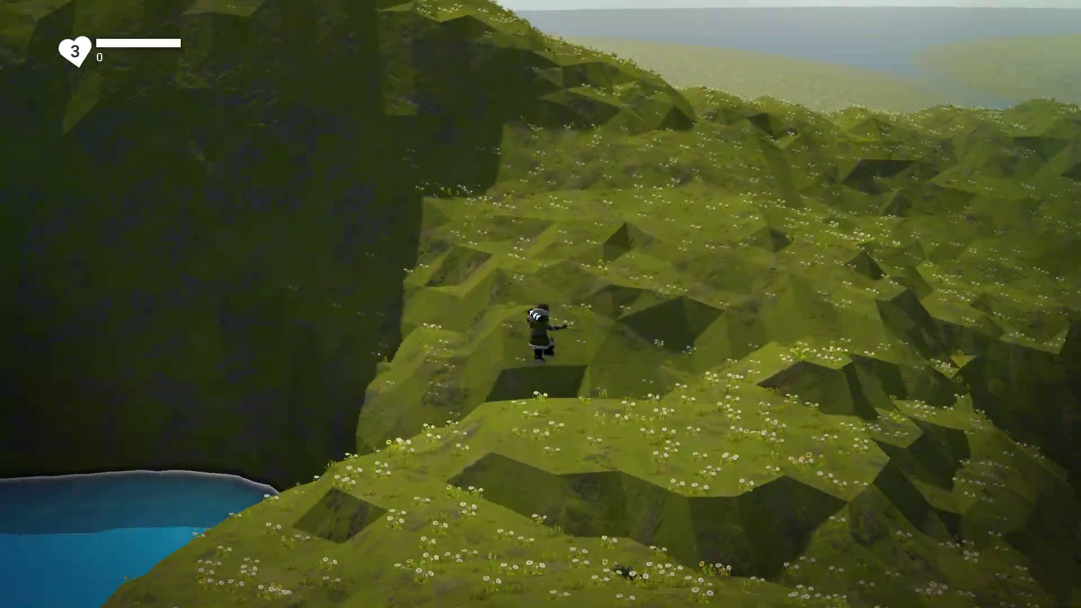